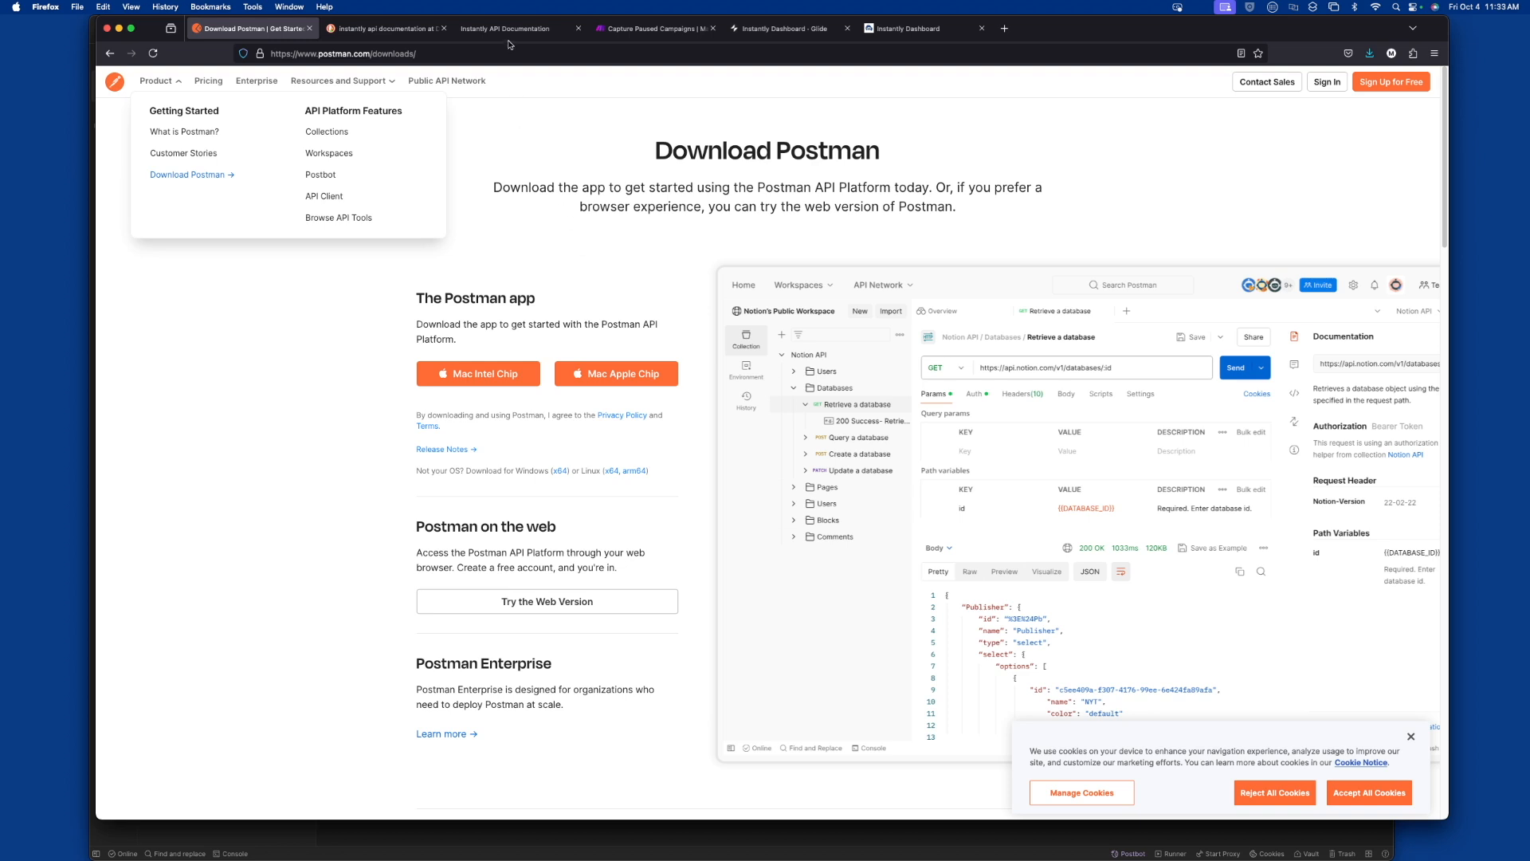
Review the Instantly List campaigns API documentation and the Capture Paused Campaigns scenario in Make
click(403, 29)
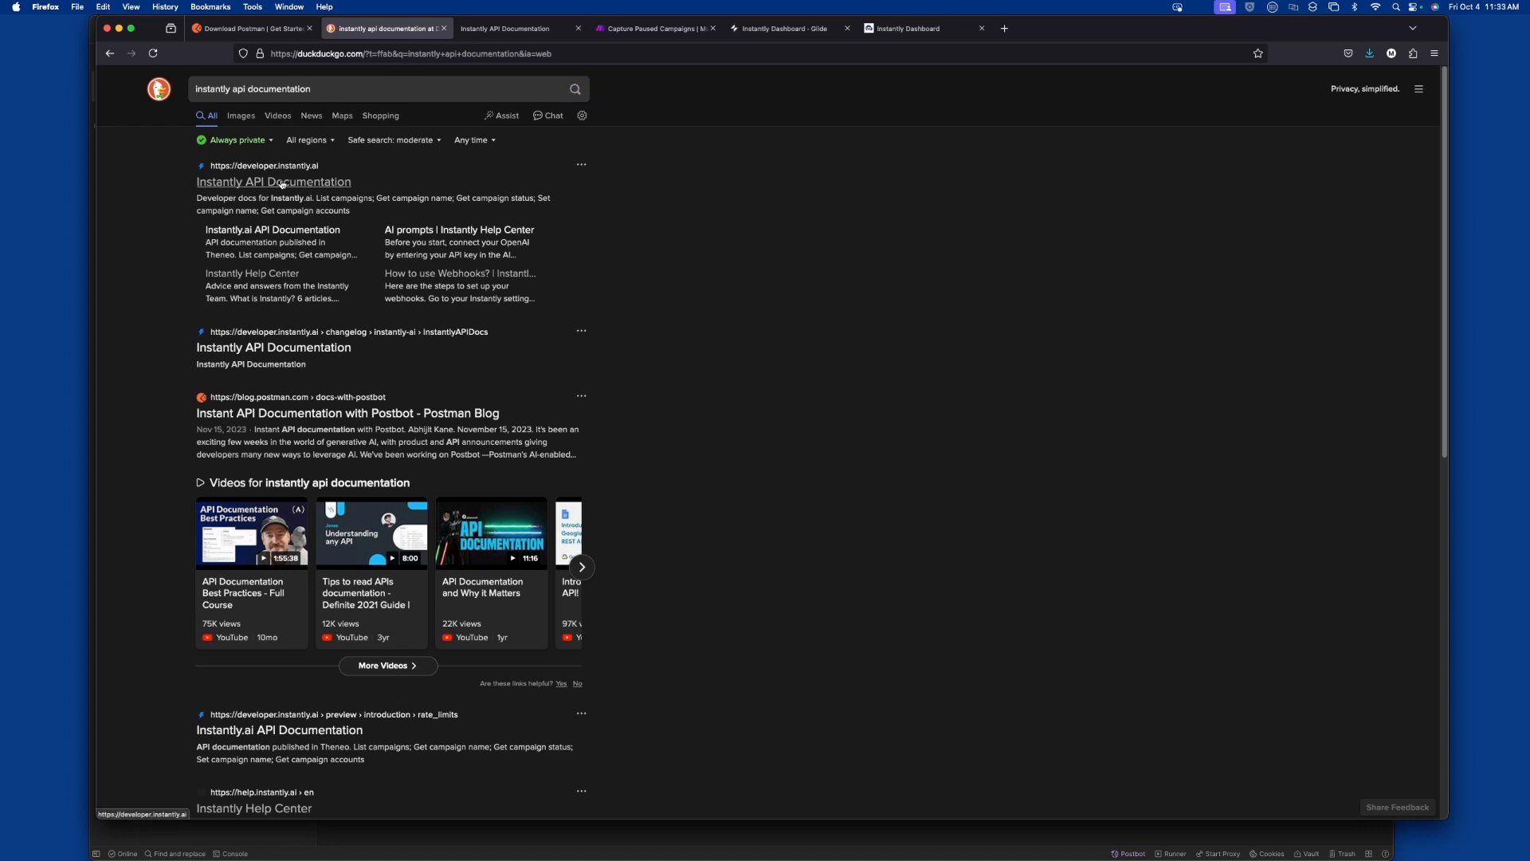
click(514, 28)
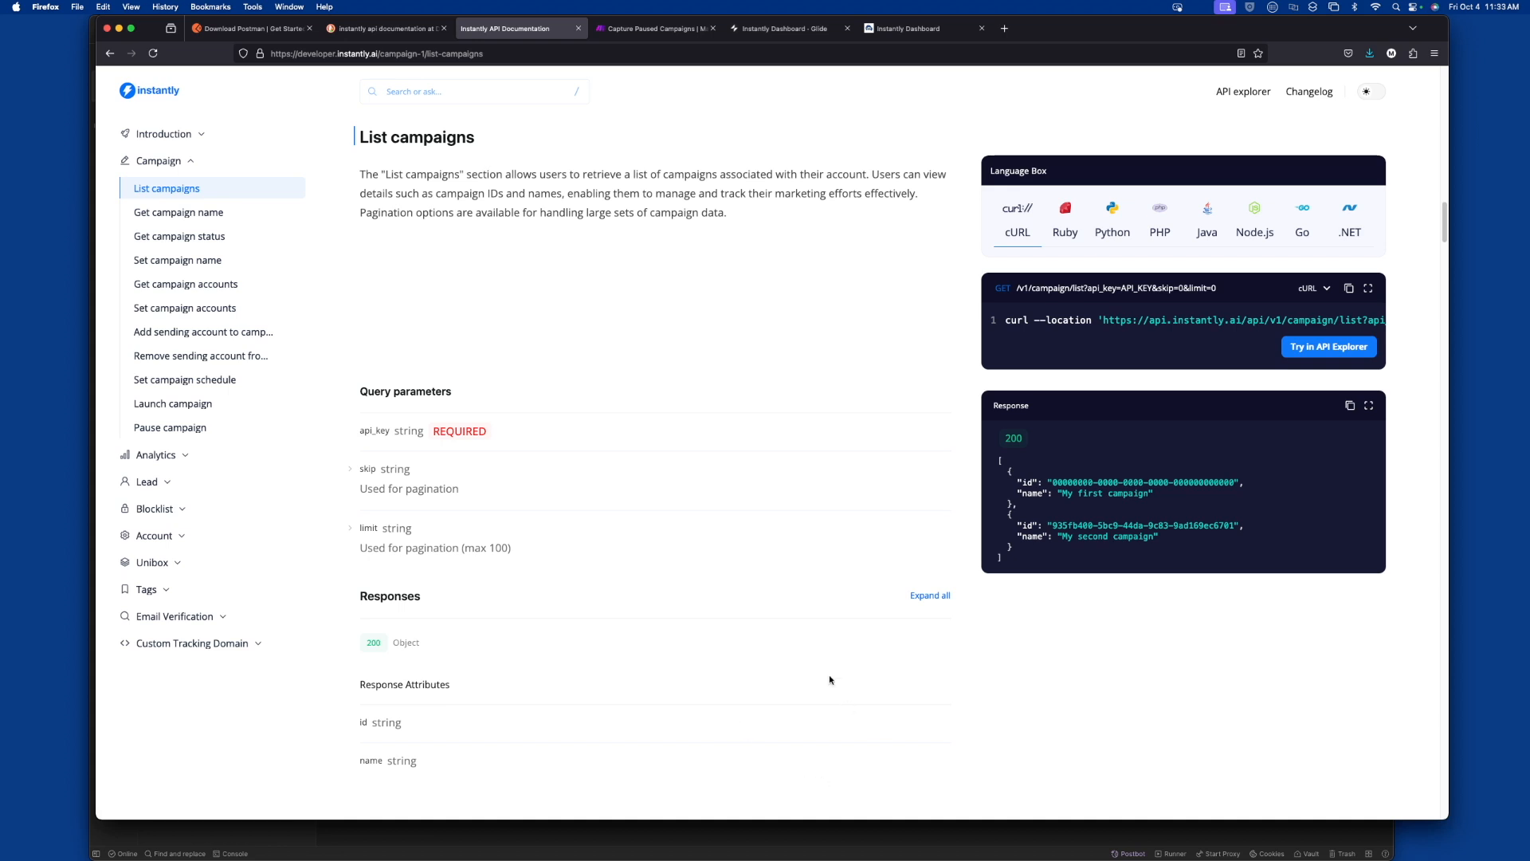
click(652, 29)
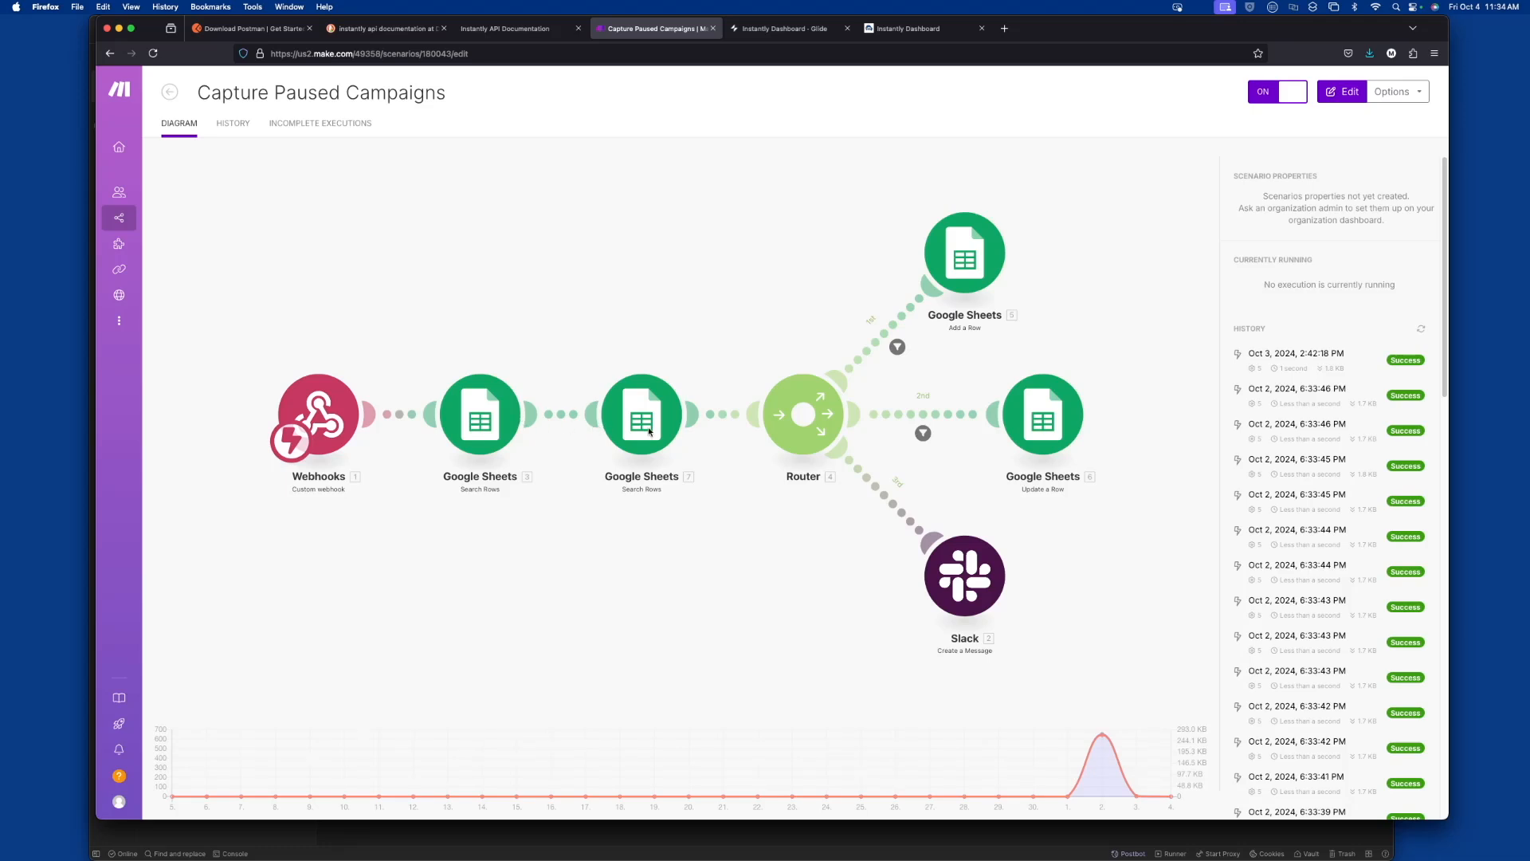
Switch to Slack to read the paused-campaign monitoring messages in the test channel, and return to the Make scenario
key(super+Tab)
key(super+Tab)
key(super+Tab)
key(super+Tab)
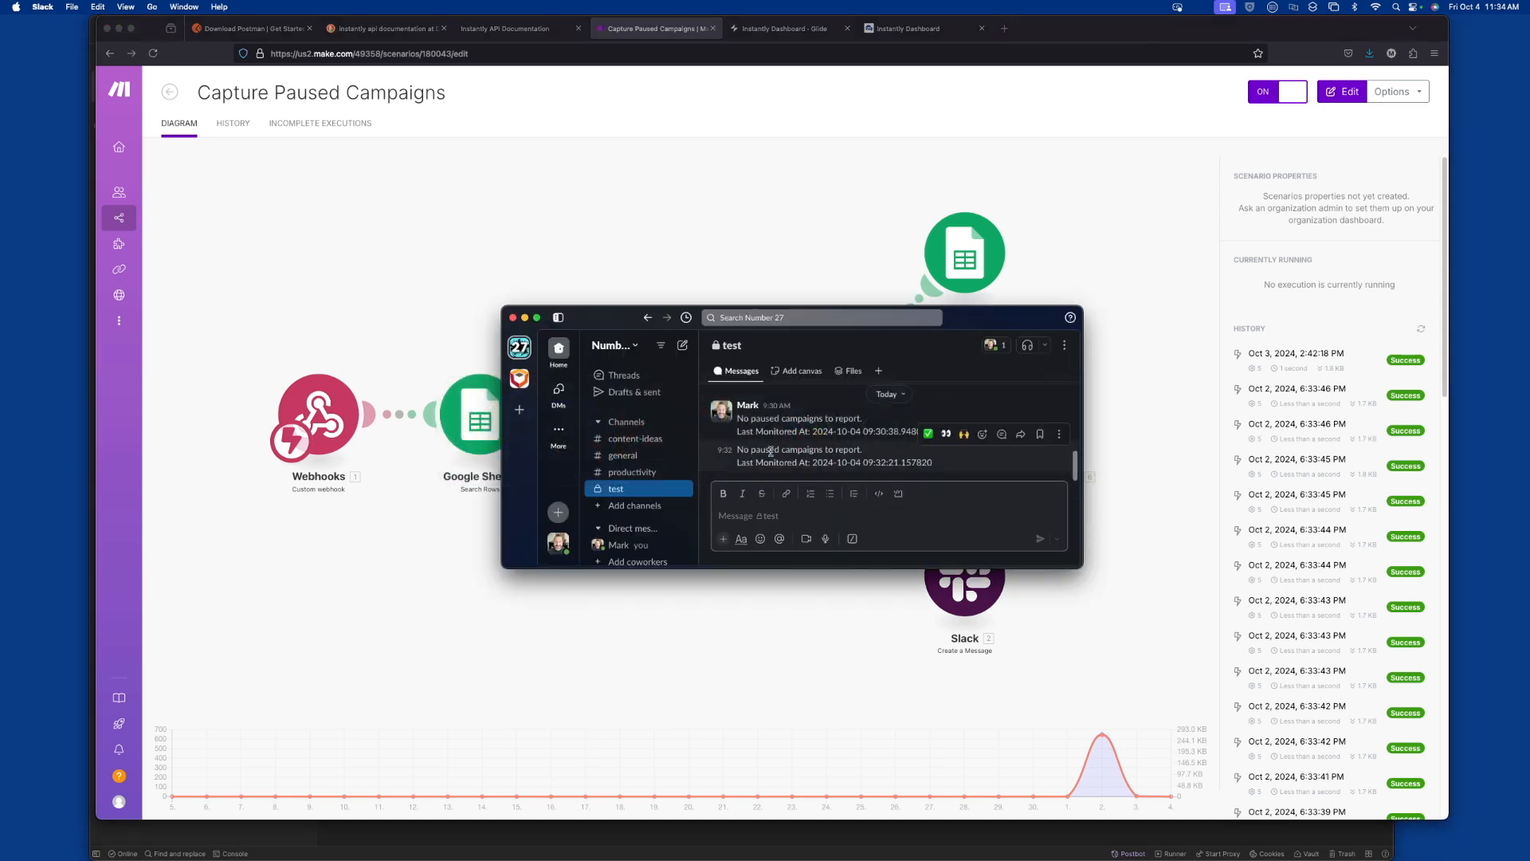
click(738, 420)
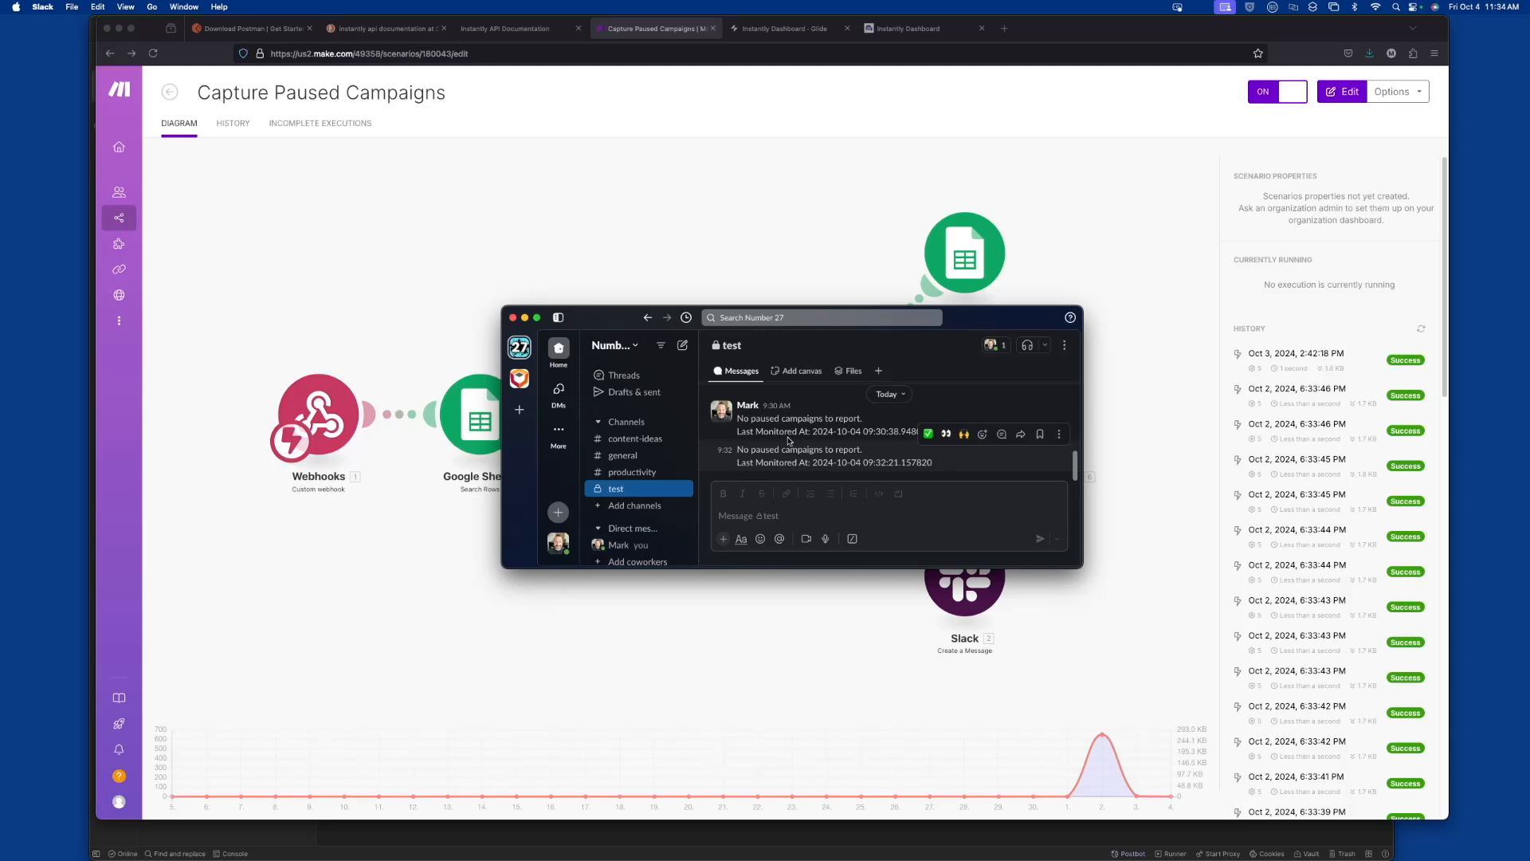
click(756, 248)
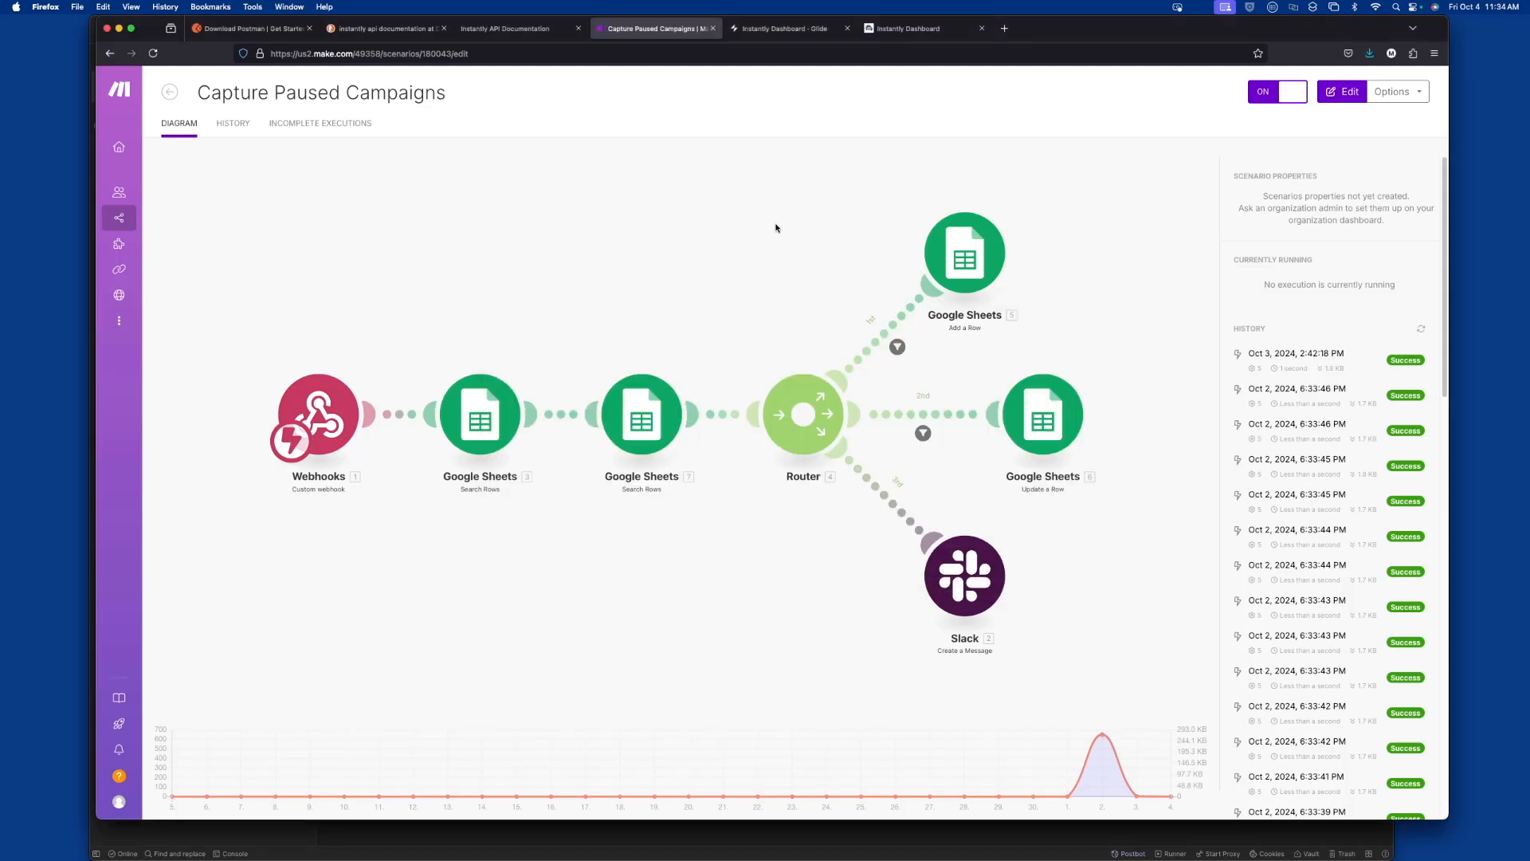
Examine the Paused Campaigns chart and table in the Instantly Dashboard, comparing them with the Make scenario
click(929, 34)
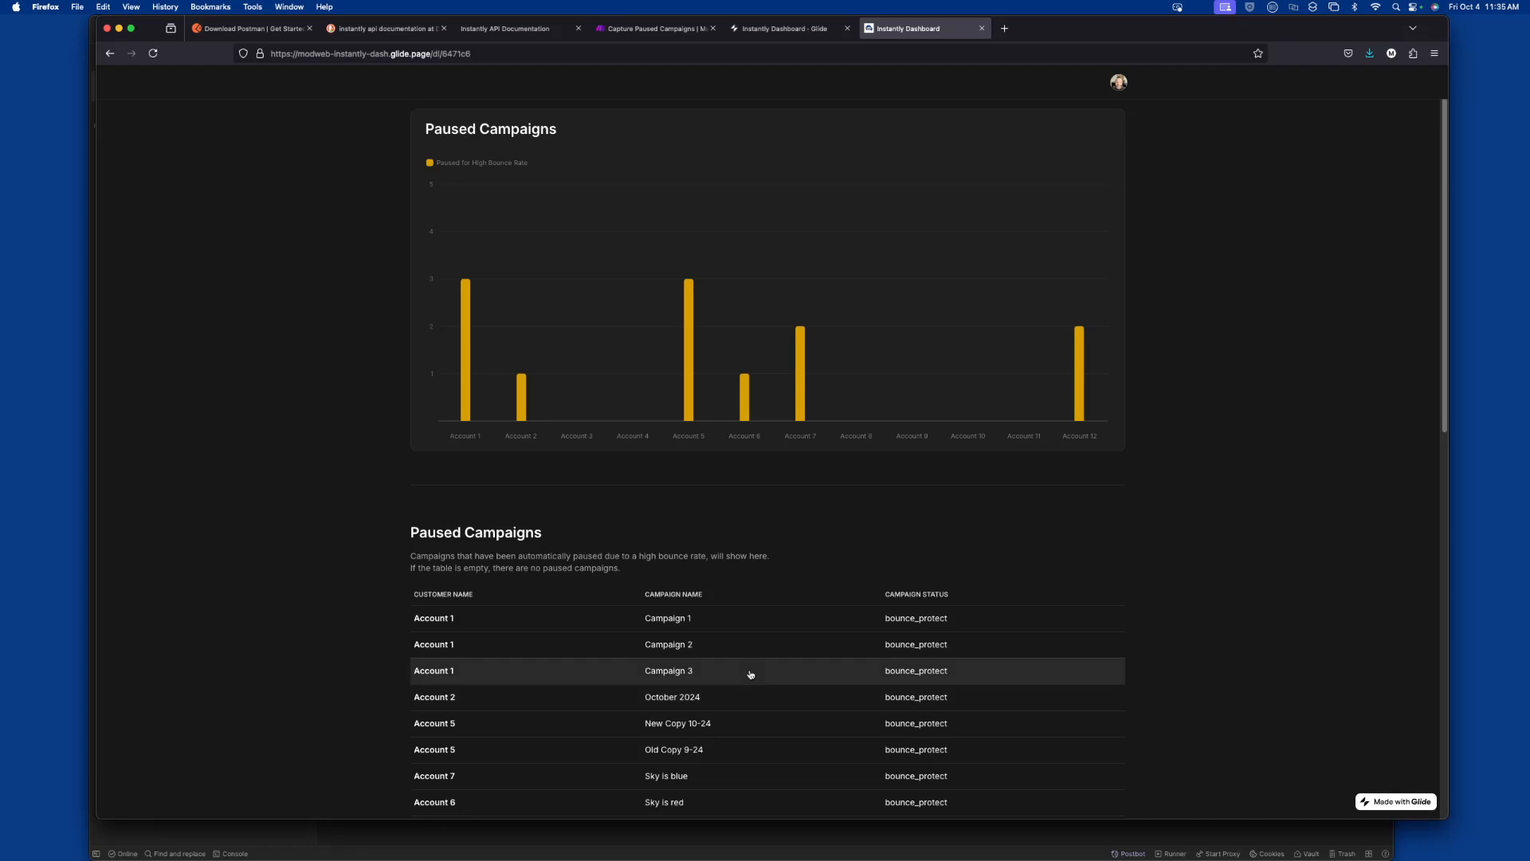
mouse_move(683, 273)
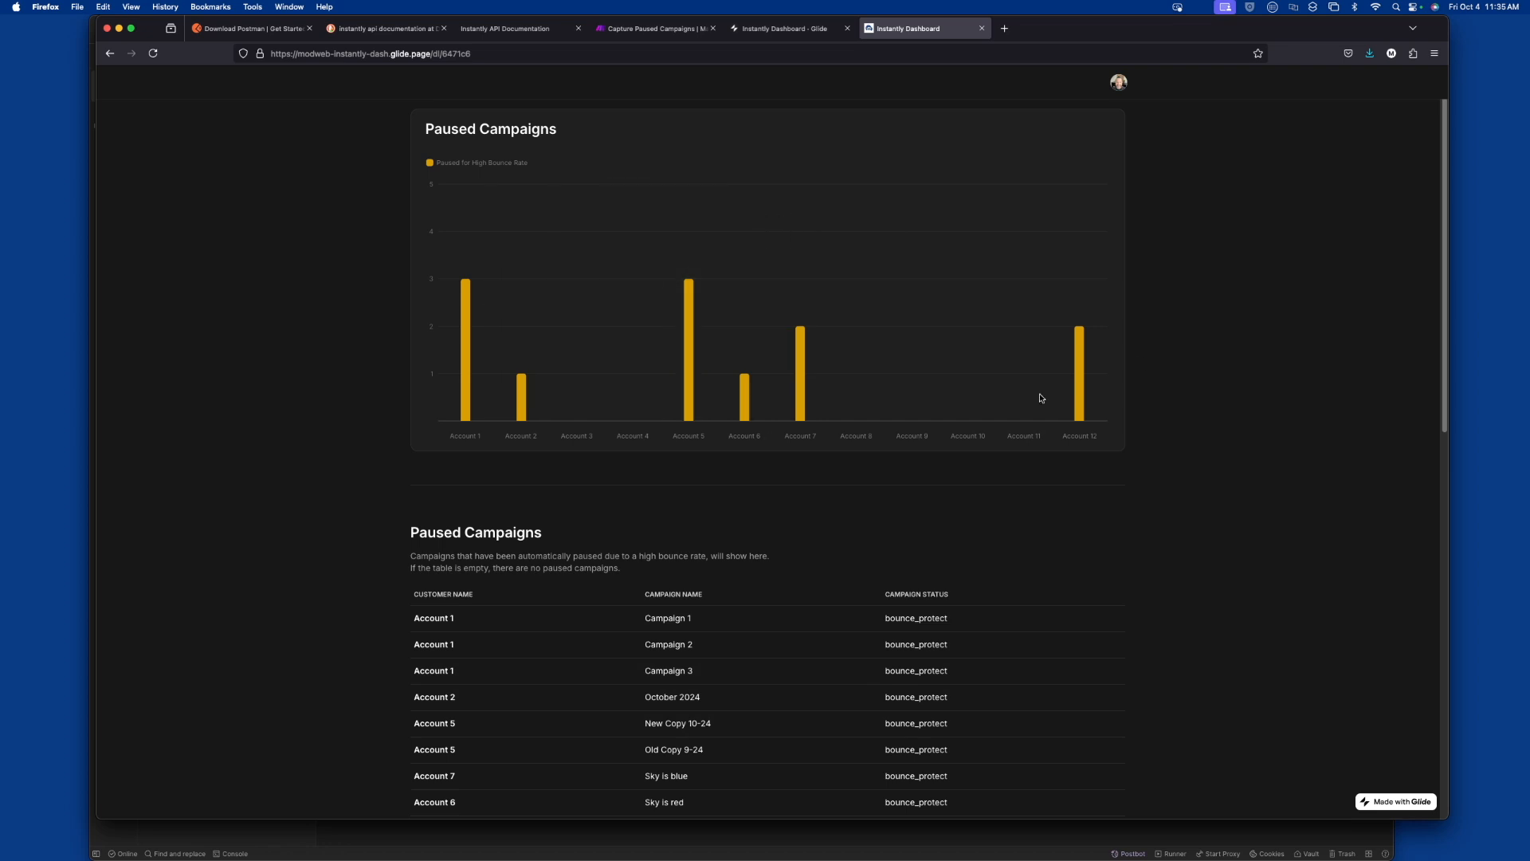
mouse_move(946, 388)
click(657, 35)
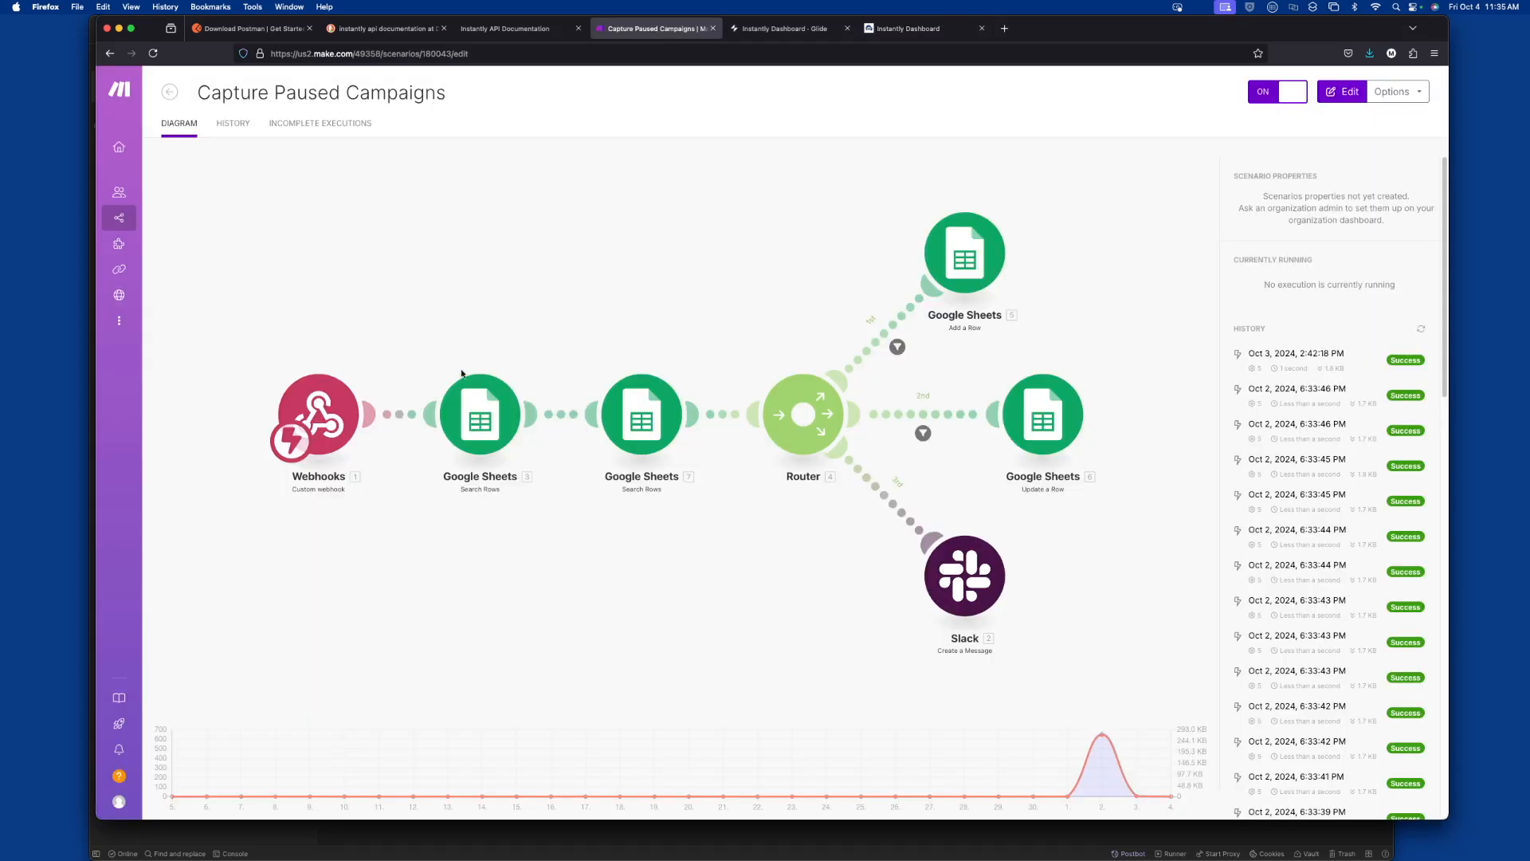
click(924, 28)
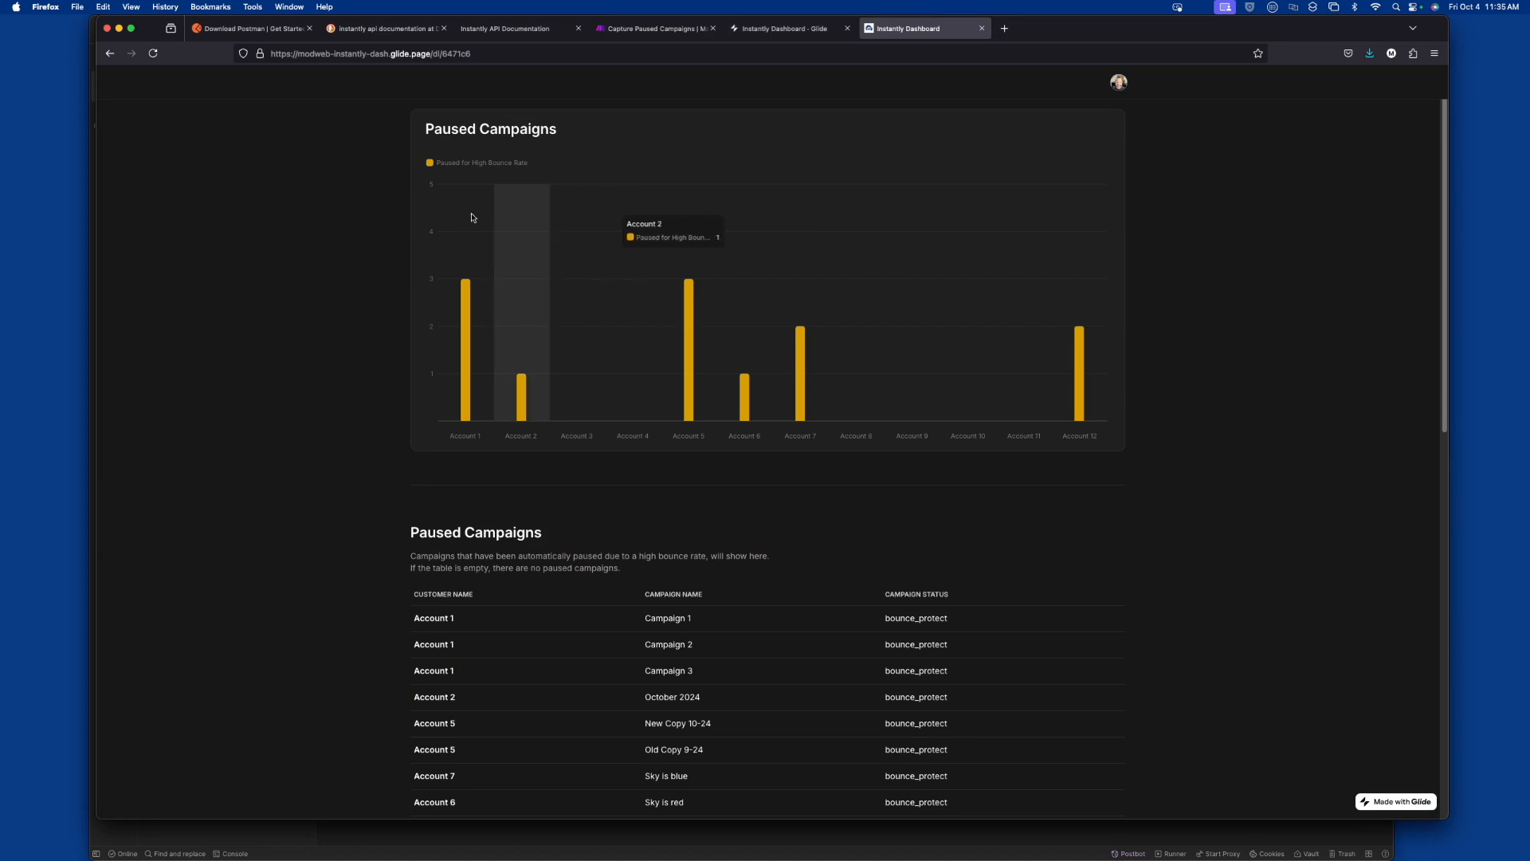
Switch to the Postman app from its download page and reposition the app window on the desktop
click(265, 32)
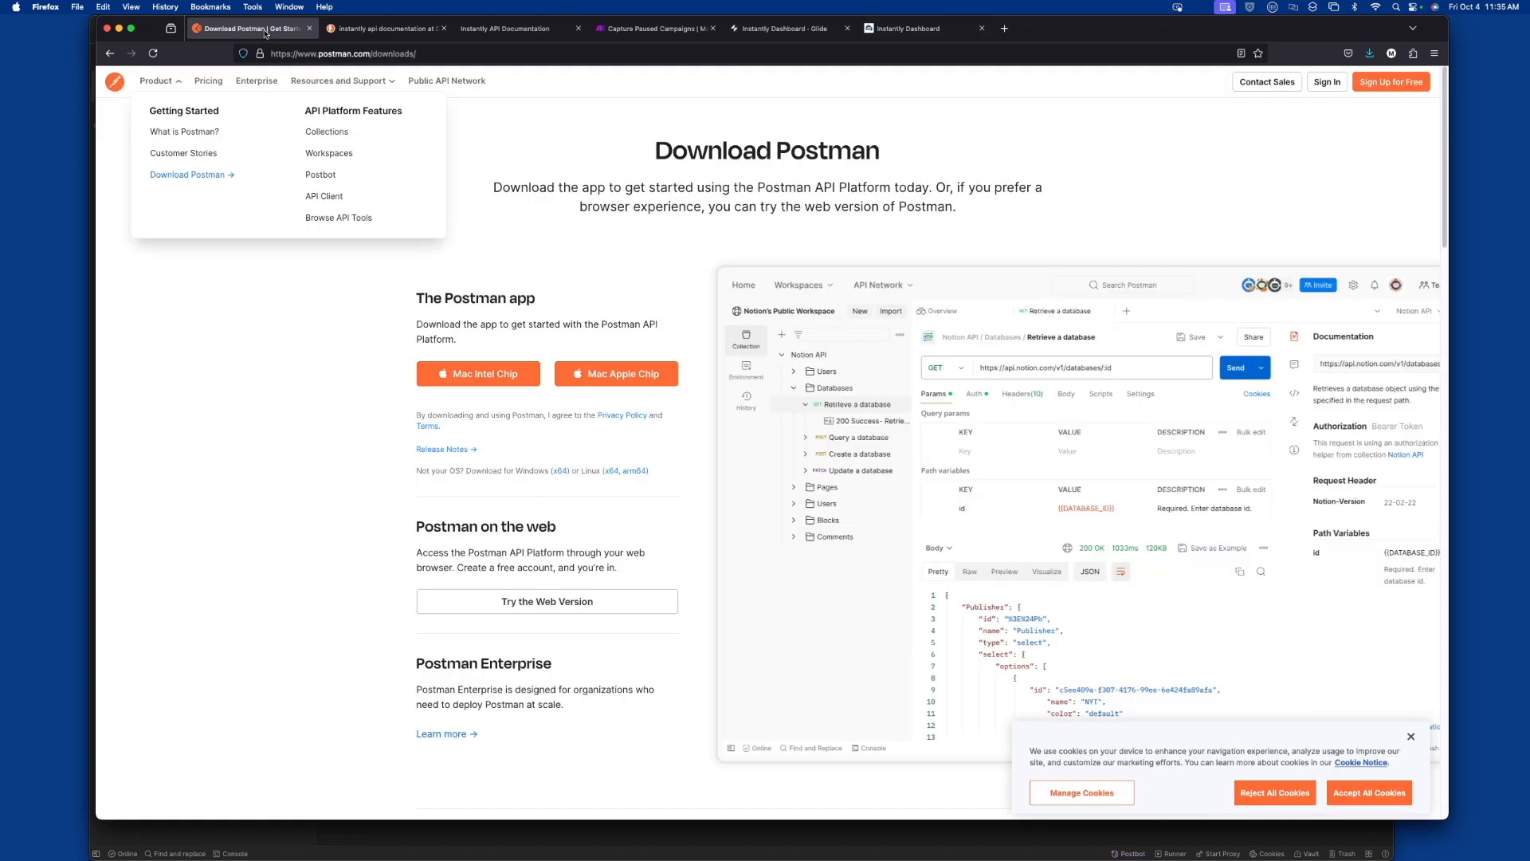
key(super+Tab)
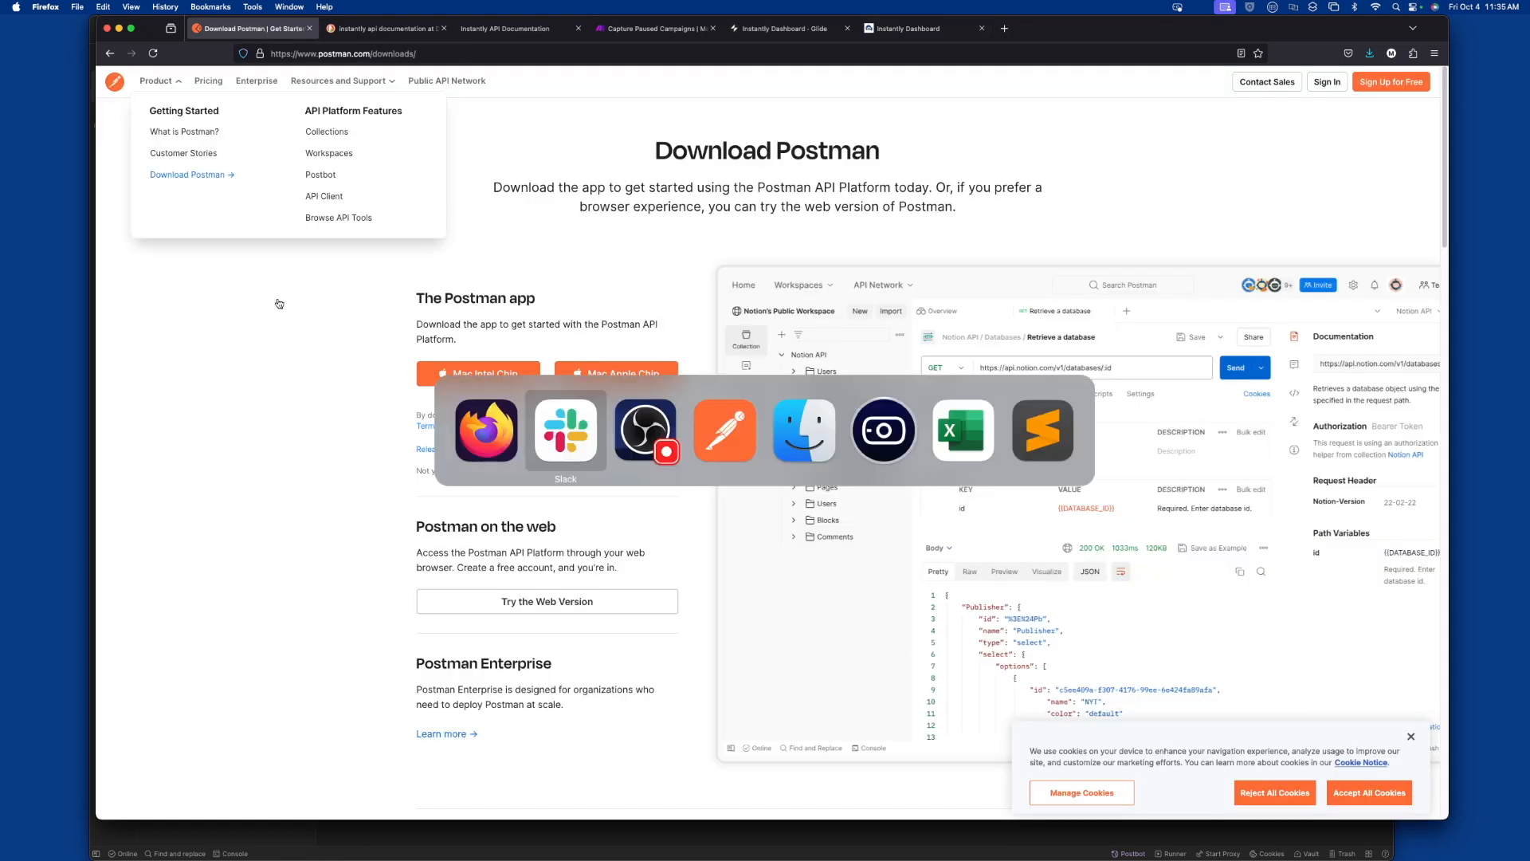
key(super+Tab)
key(super+Tab)
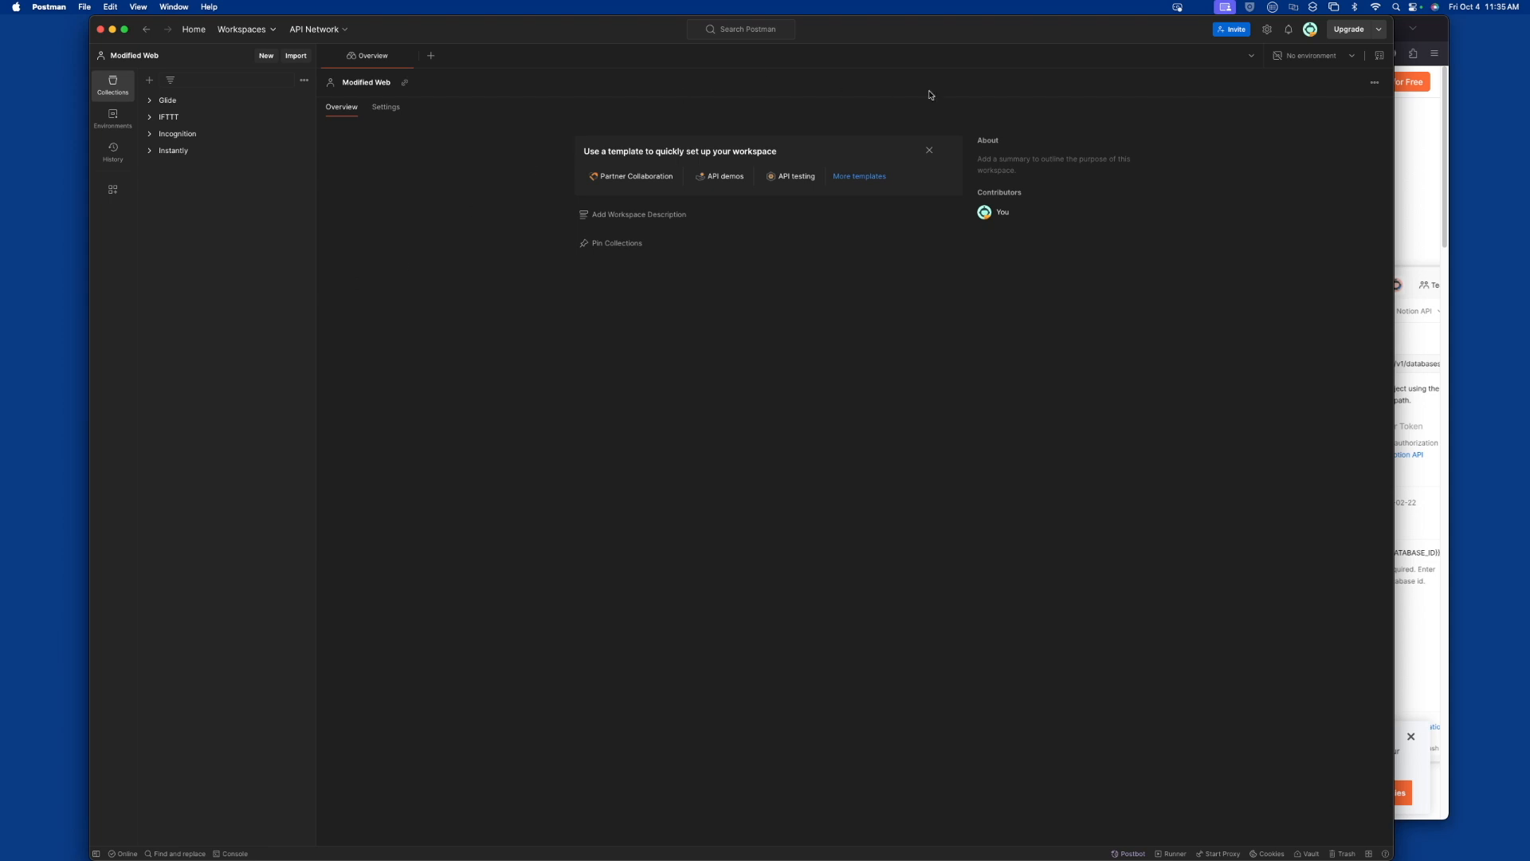
drag(909, 33, 1002, 20)
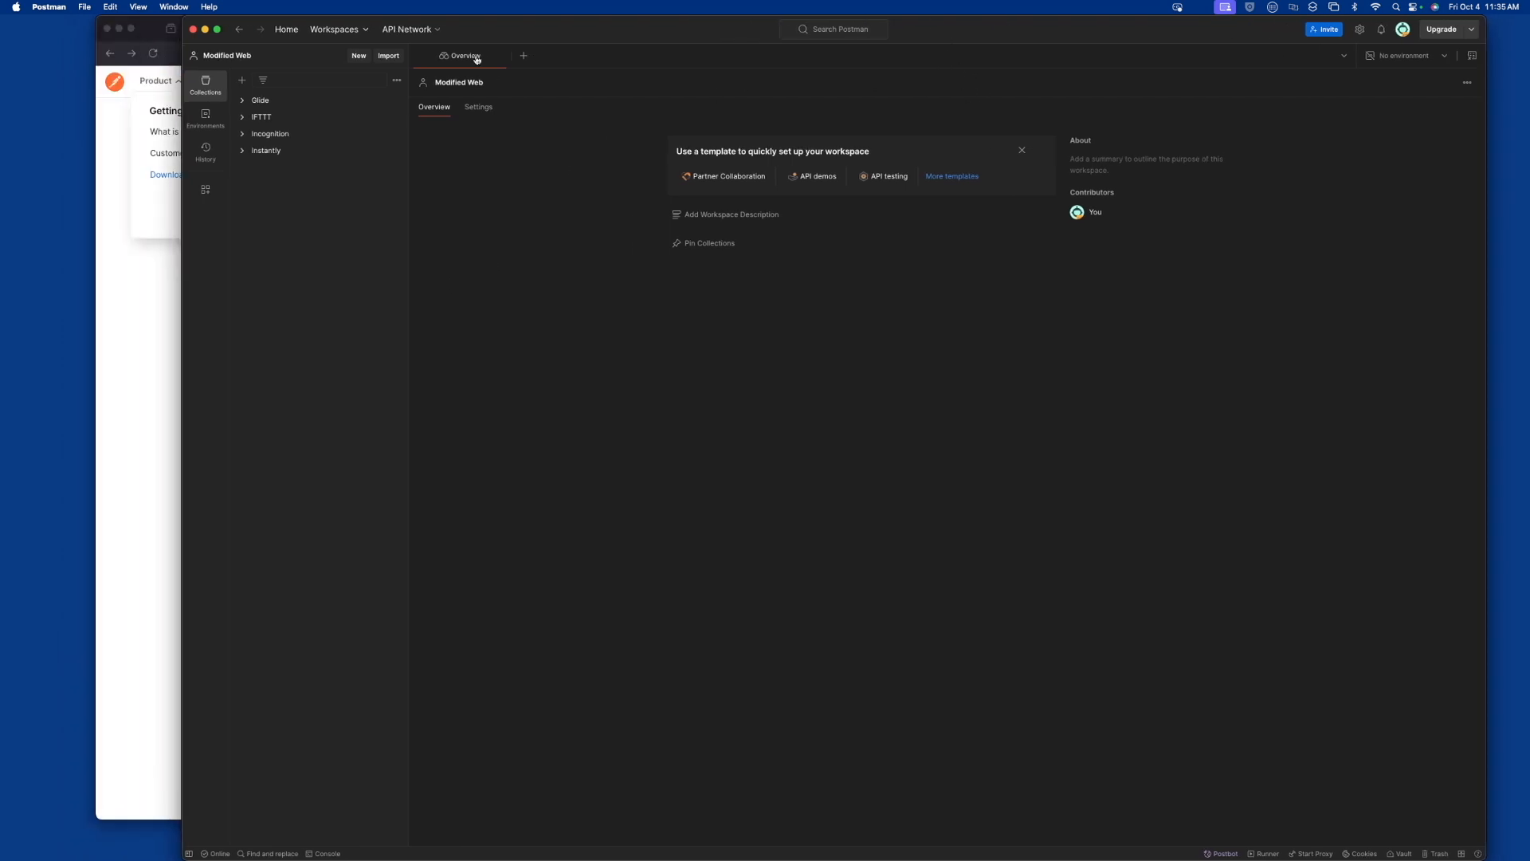
Create a blank workspace named "Instantly - YouTube" with access set to Only me
click(354, 31)
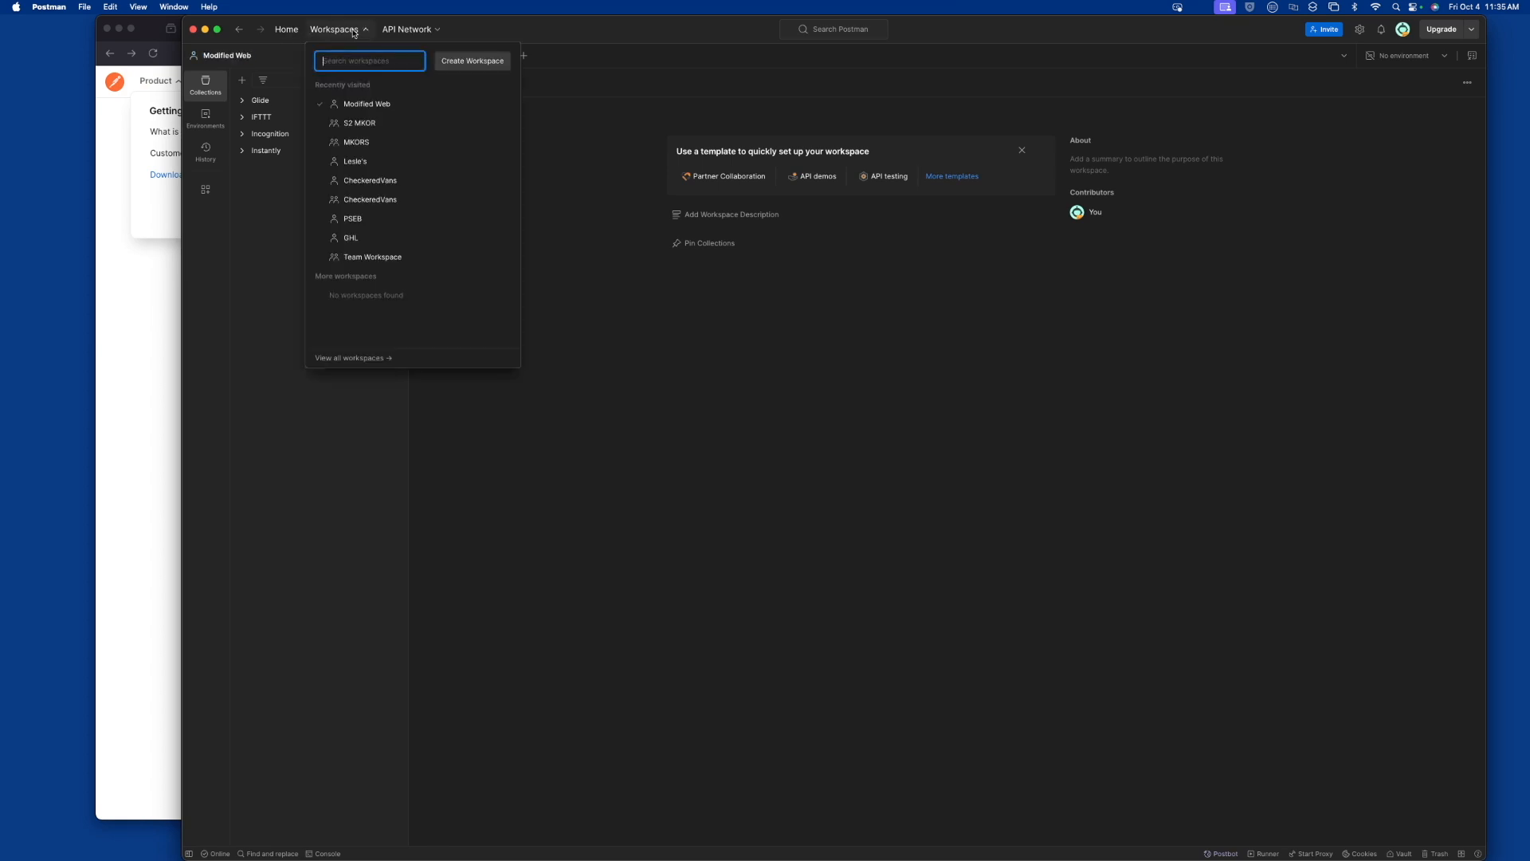
click(487, 63)
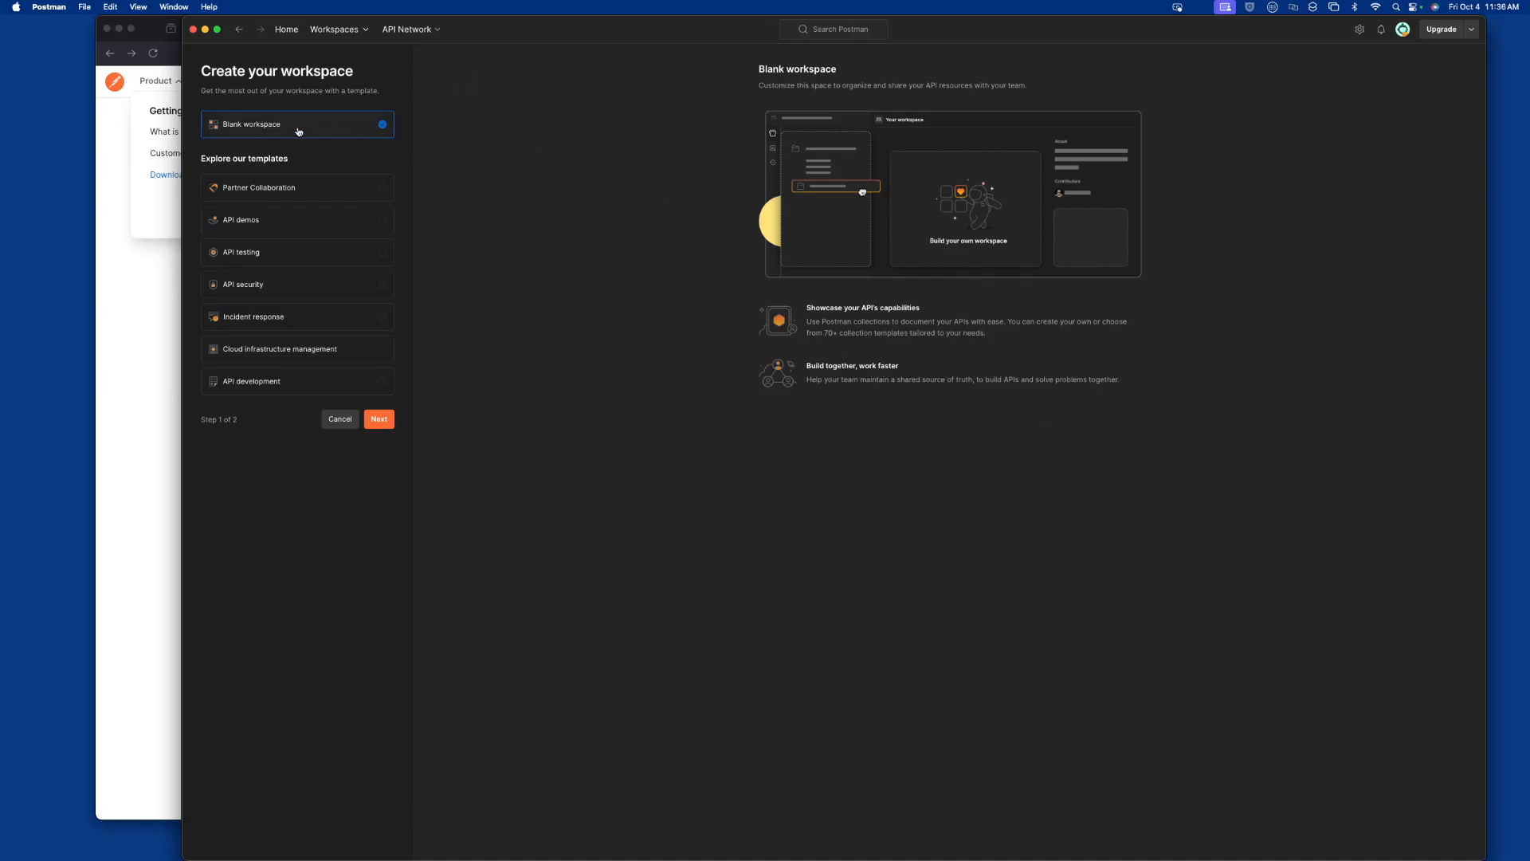
click(380, 418)
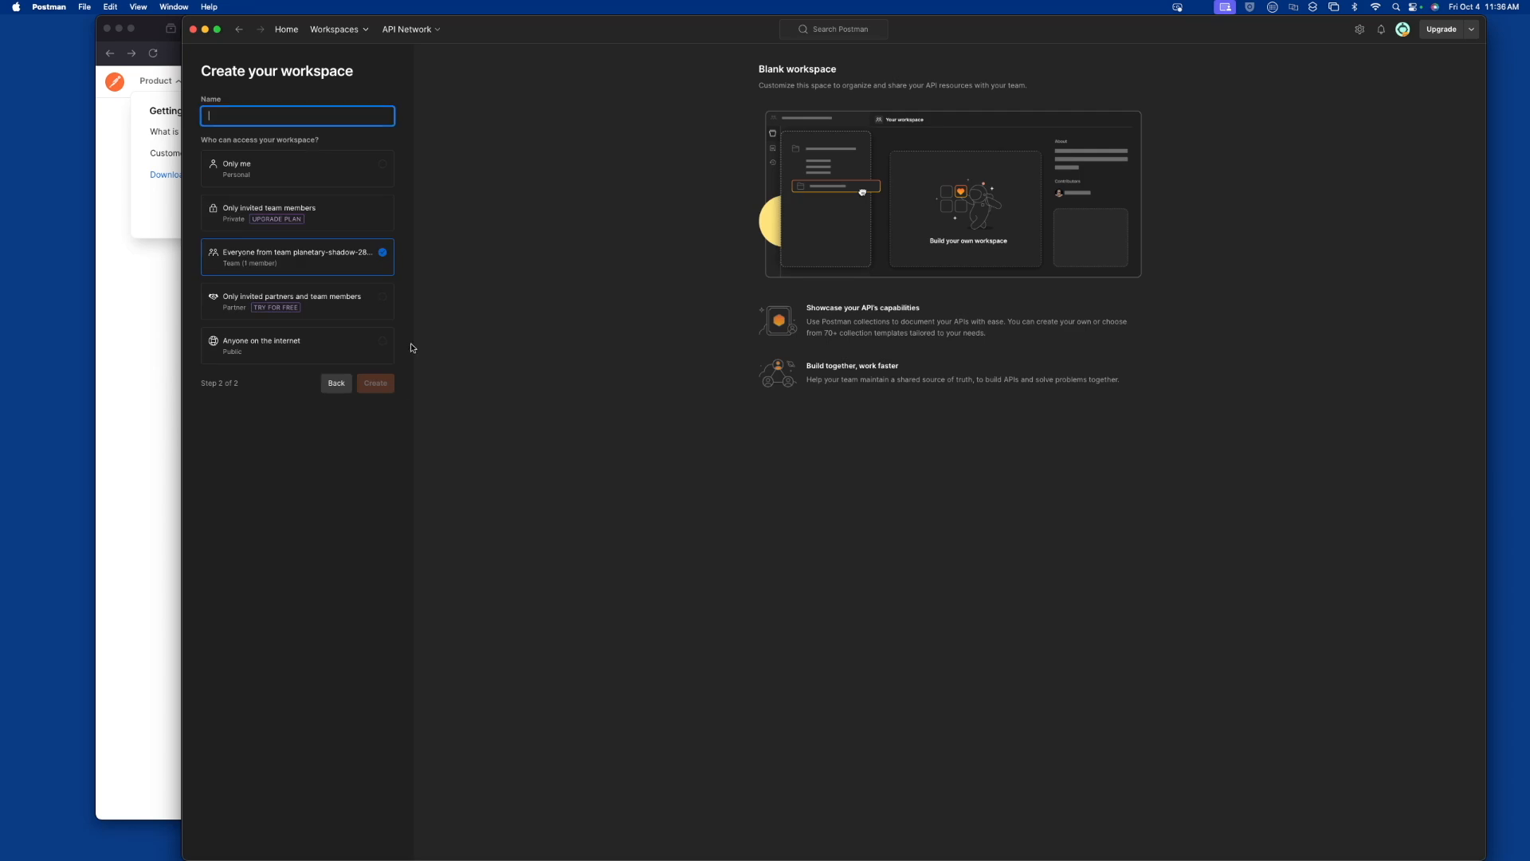
text(Instantly -  YouTube)
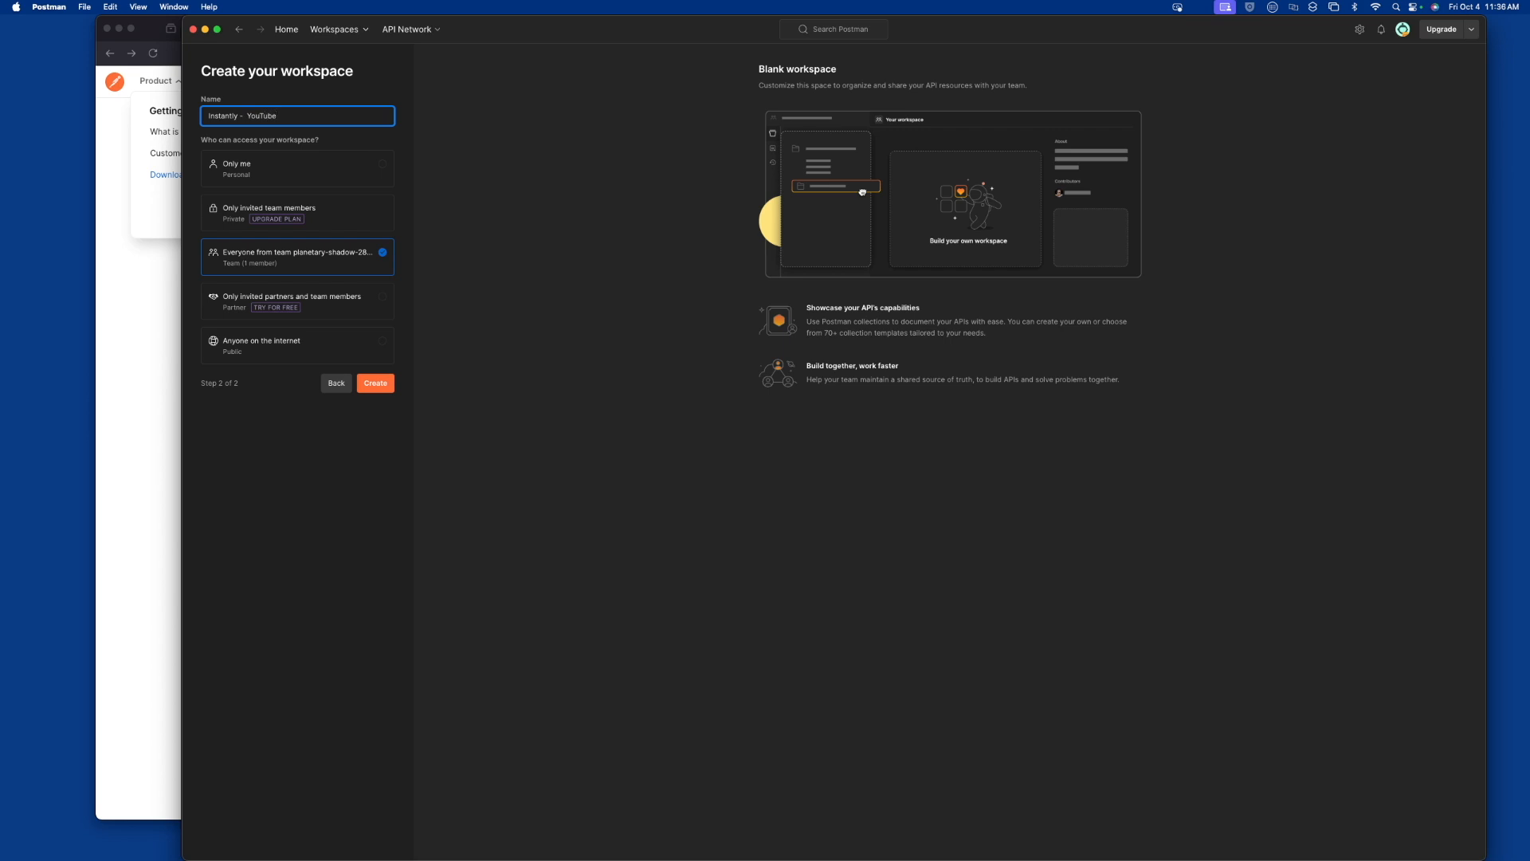
click(284, 173)
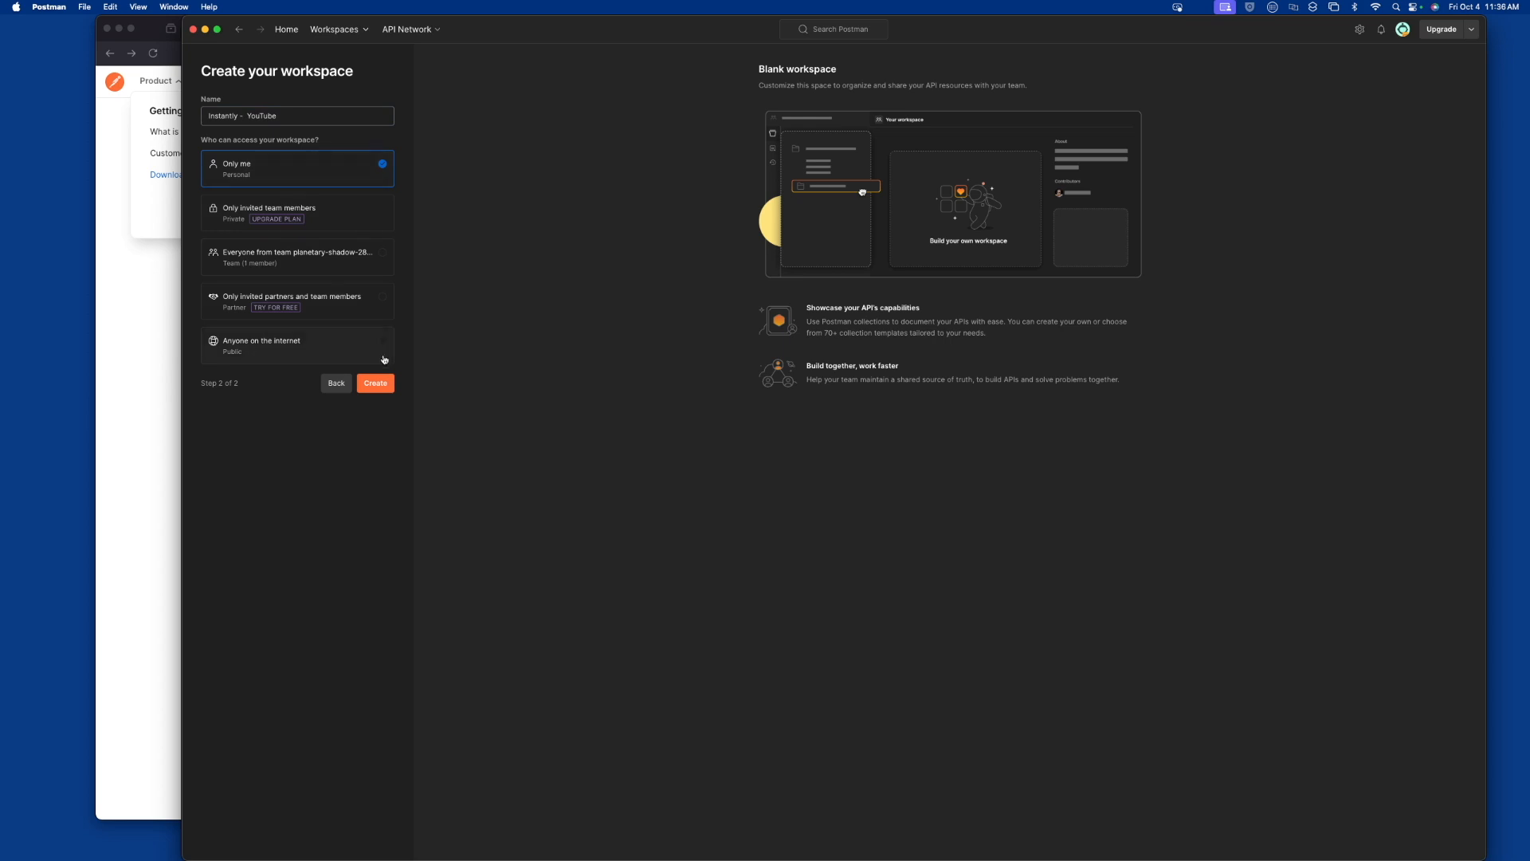
click(382, 387)
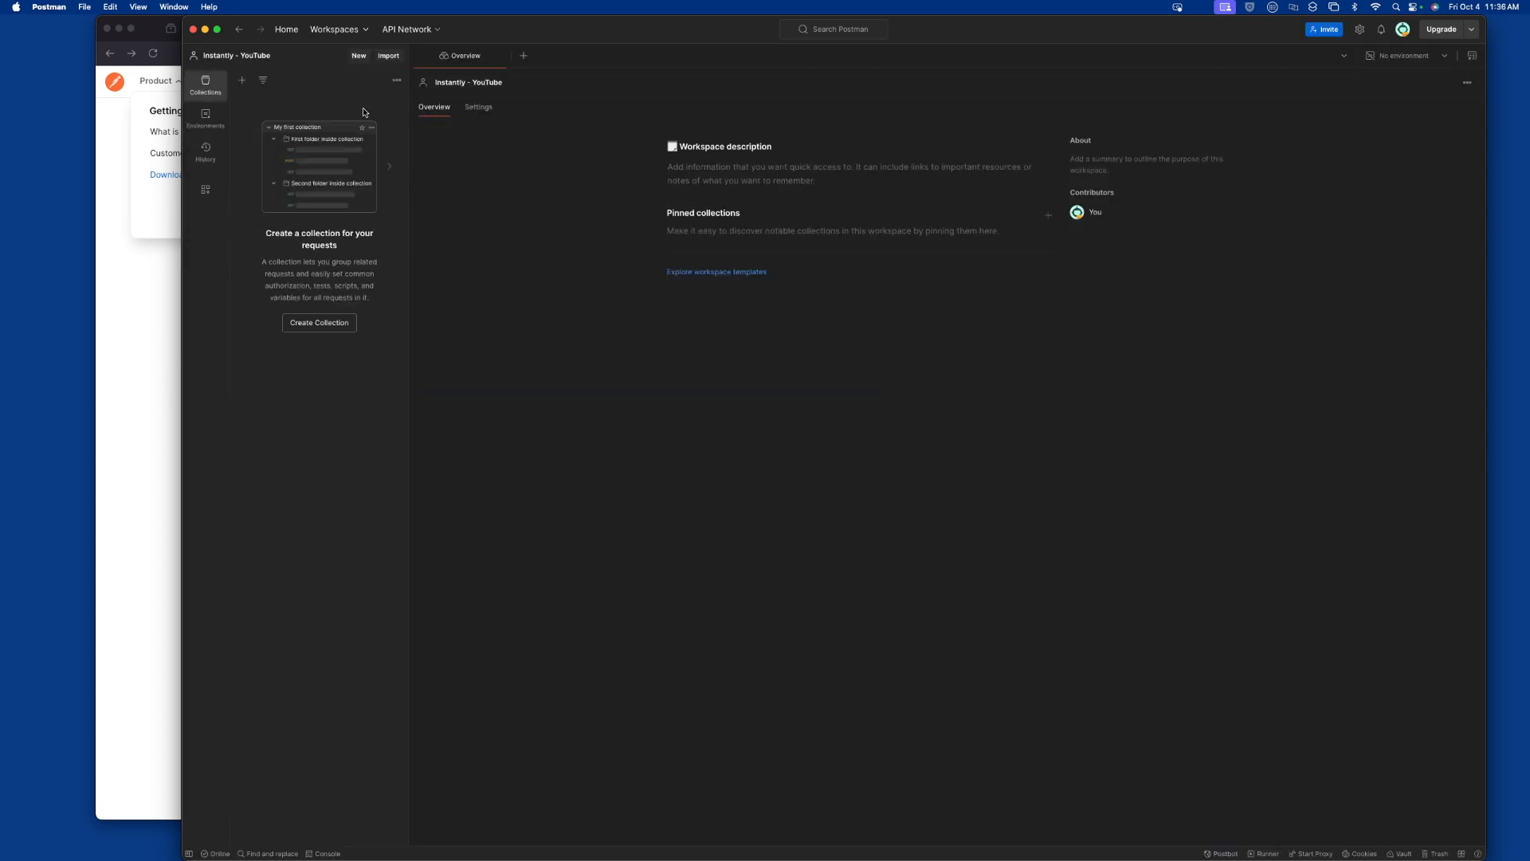
Import the "Instantly - YouTube.postman_collection.json" file from the YouTube folder in Finder into the new workspace
click(389, 56)
key(super+Tab)
drag(776, 303, 1176, 322)
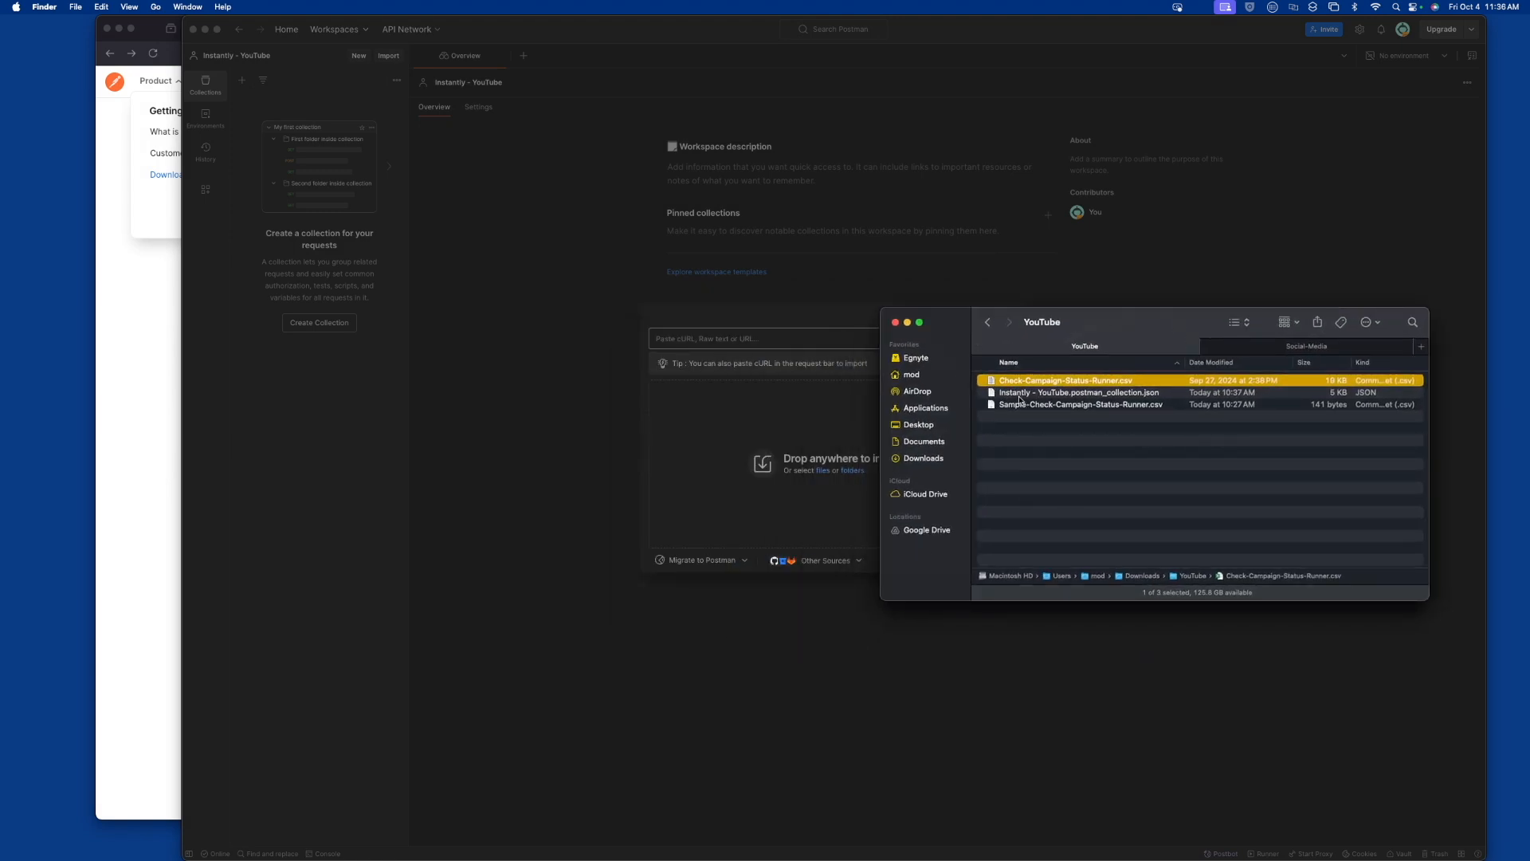
click(1045, 402)
click(1040, 395)
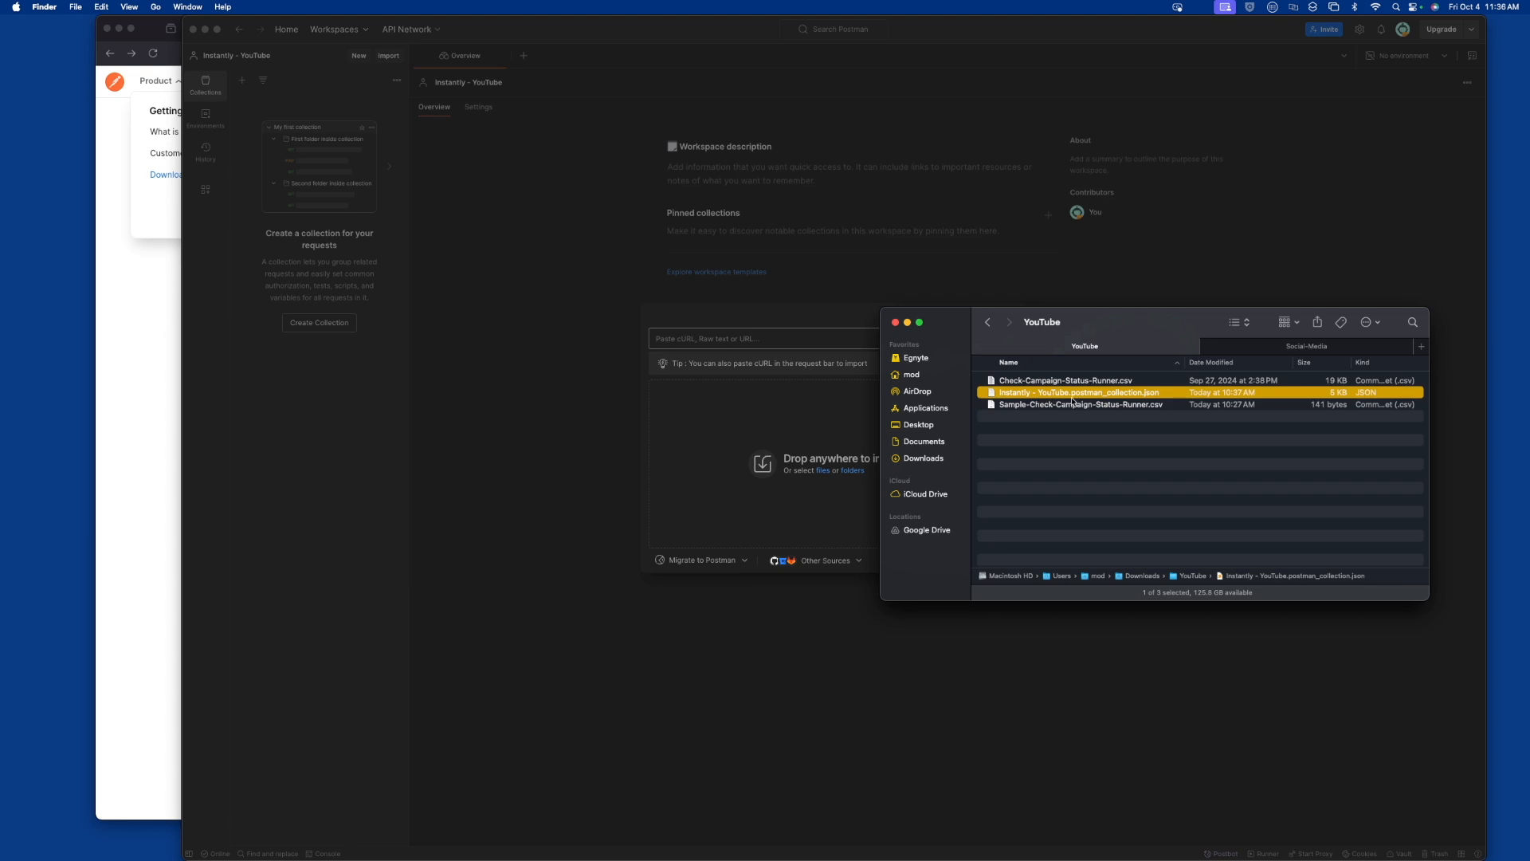
drag(1123, 396, 845, 431)
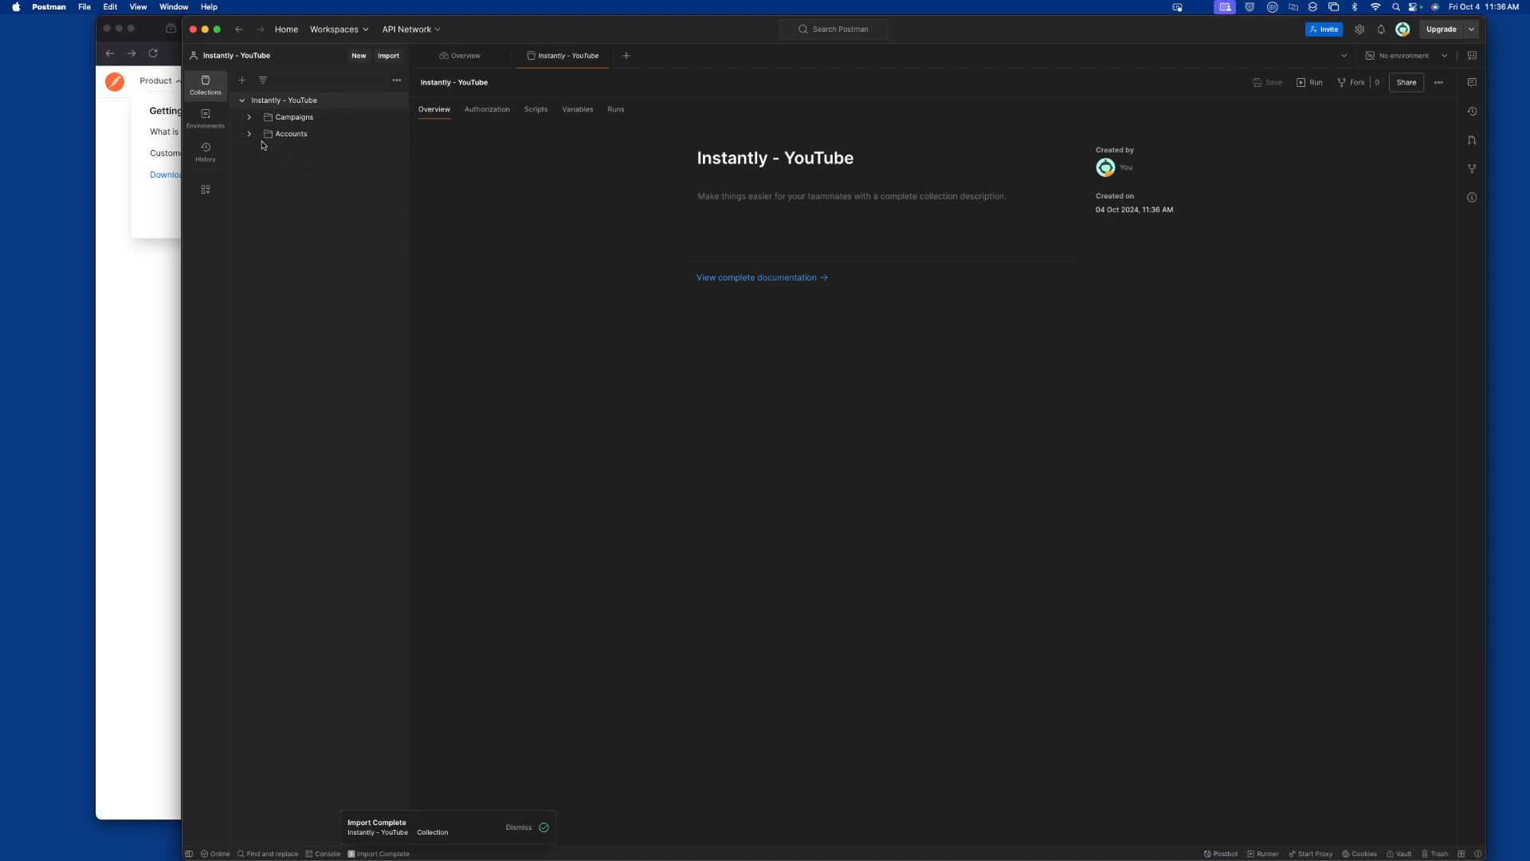
Expand the Campaigns and Accounts folders and review the Get Campaign Status, List Campaigns and List Accounts requests
click(249, 117)
click(251, 166)
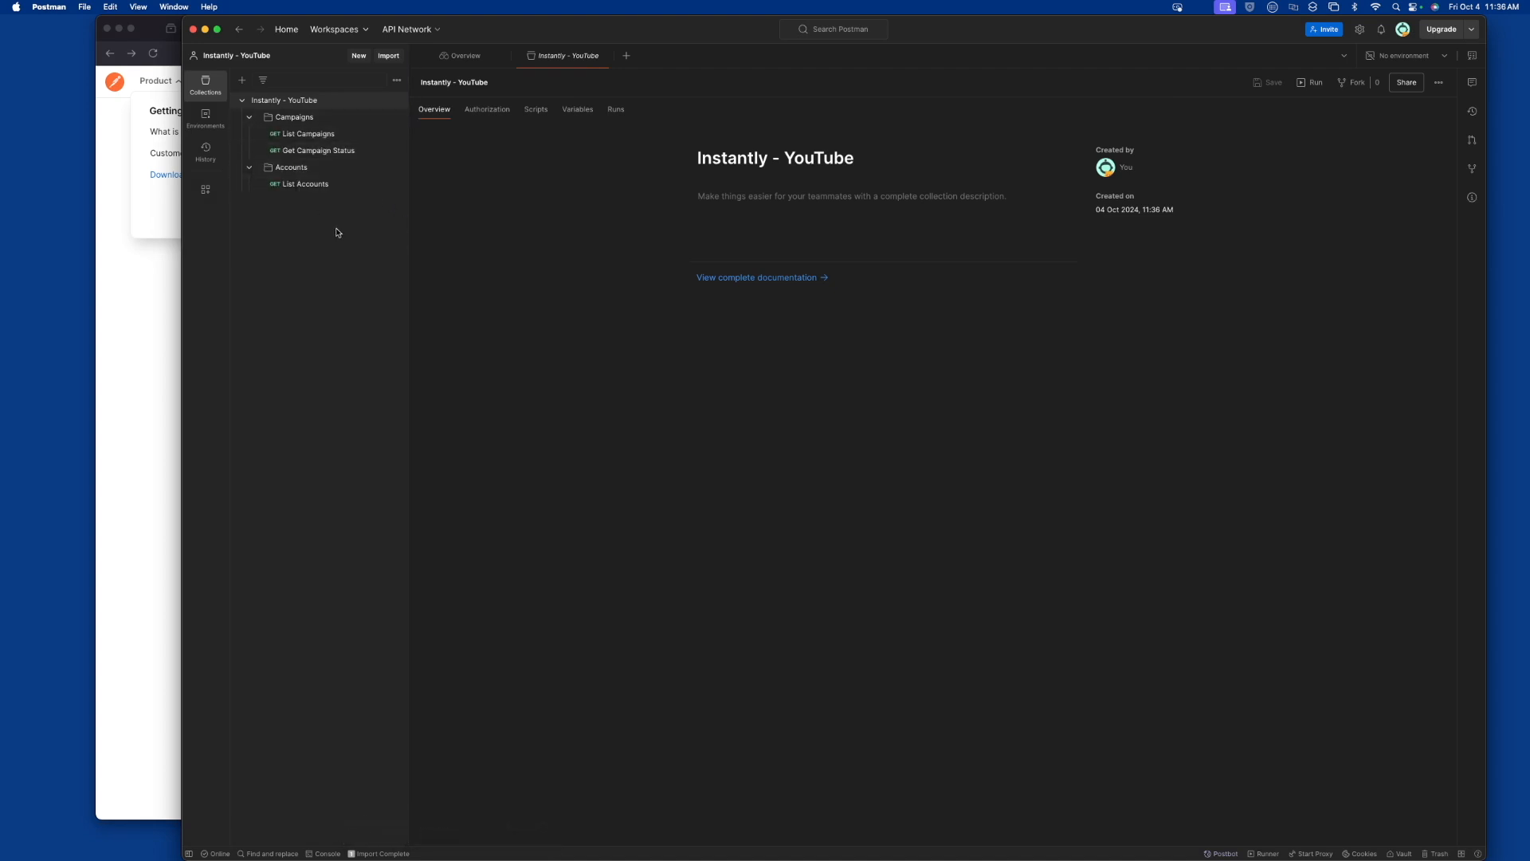
click(317, 151)
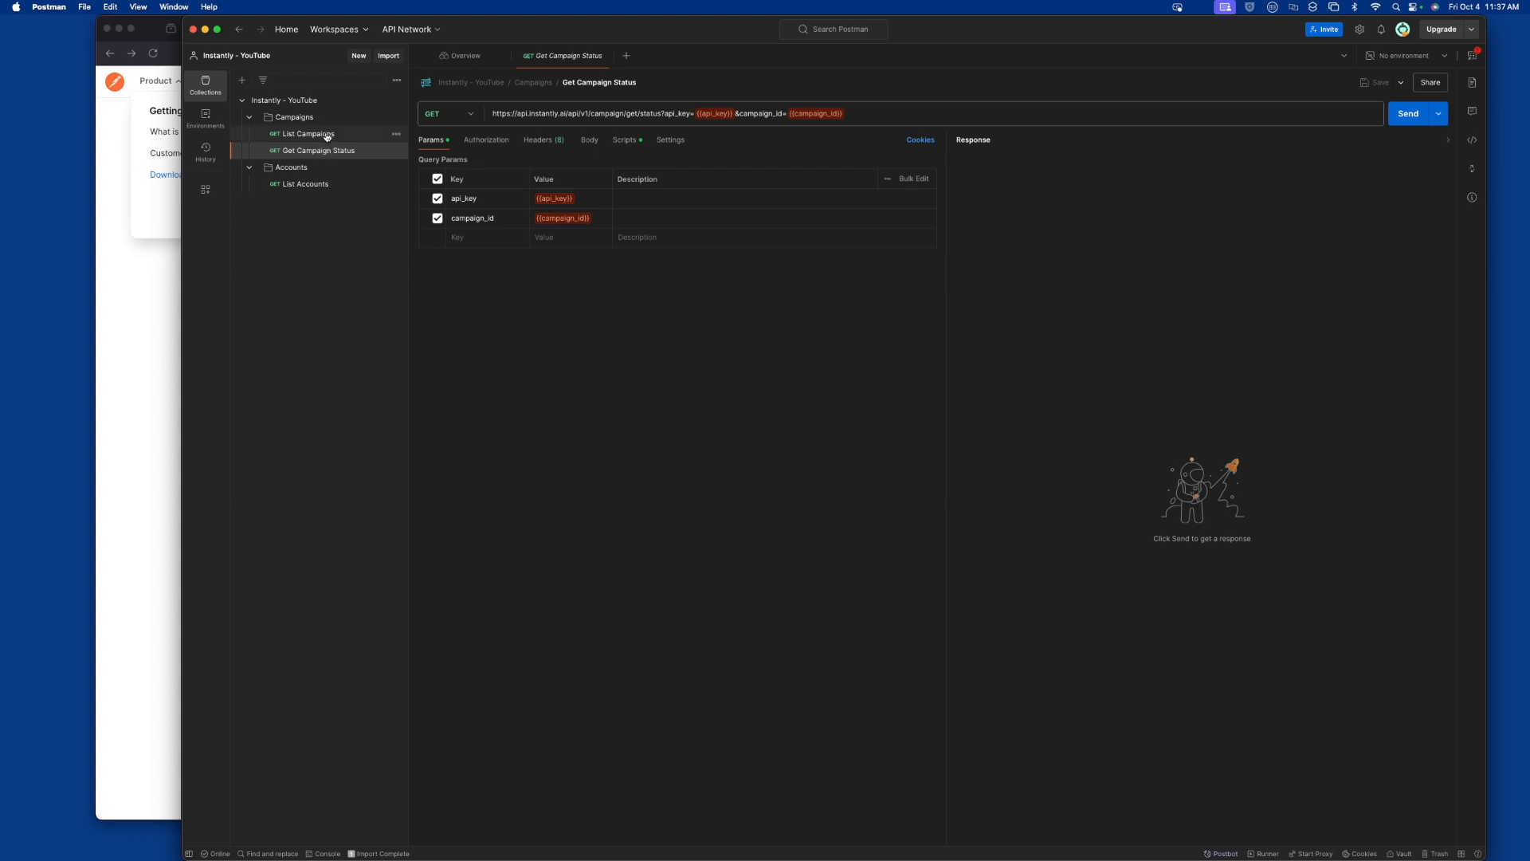
click(328, 136)
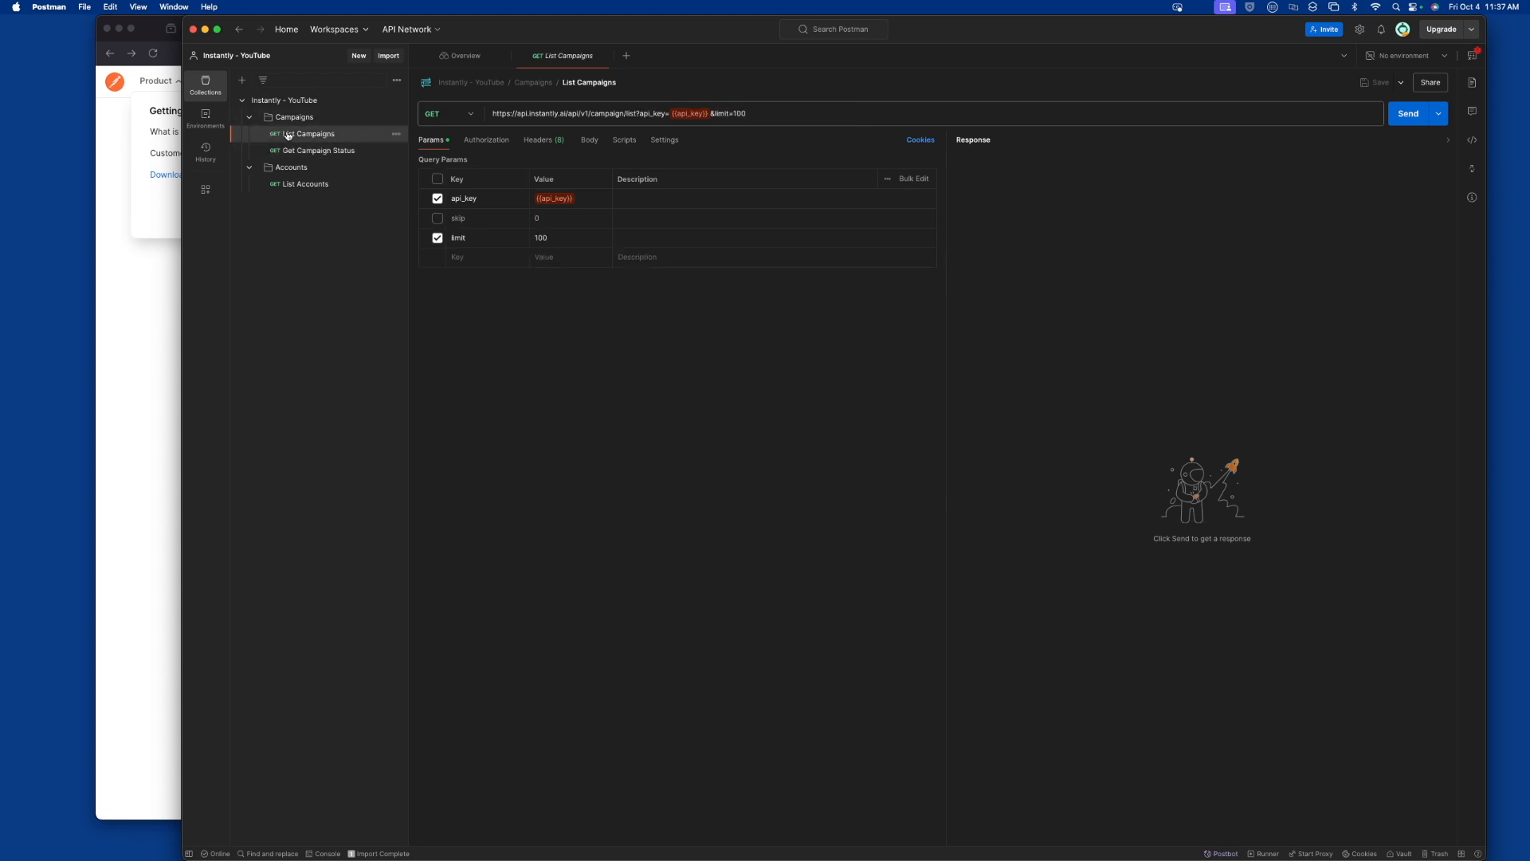
click(302, 184)
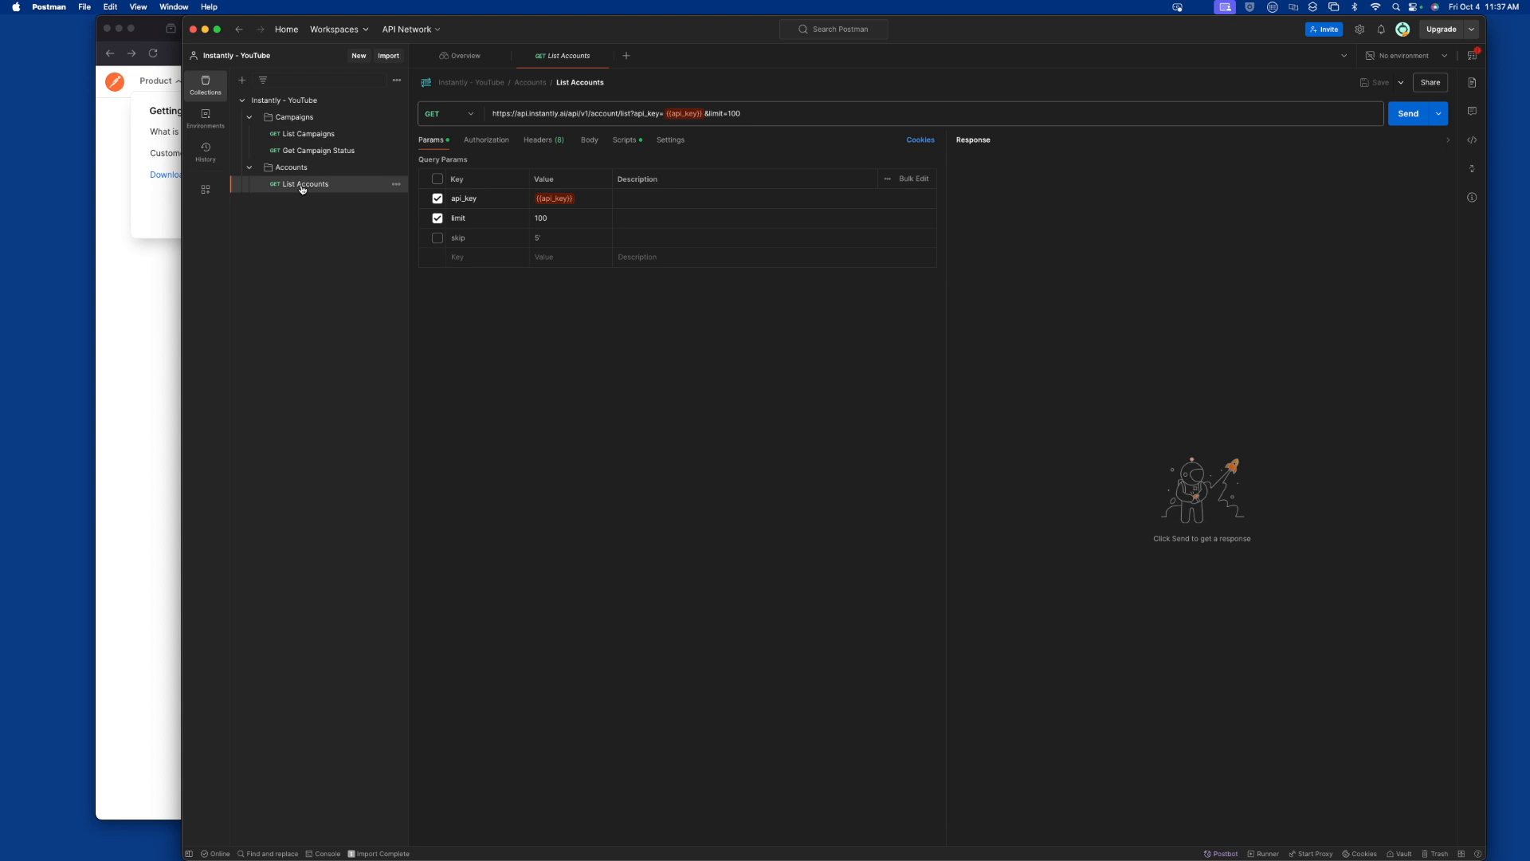
click(304, 135)
Switch to Sublime Text and examine the campaign id and name in the sample List Campaigns response
key(super+Tab)
key(super+Tab)
key(super+Tab)
key(super+Tab)
key(super+Tab)
key(super+Tab)
key(super+Tab)
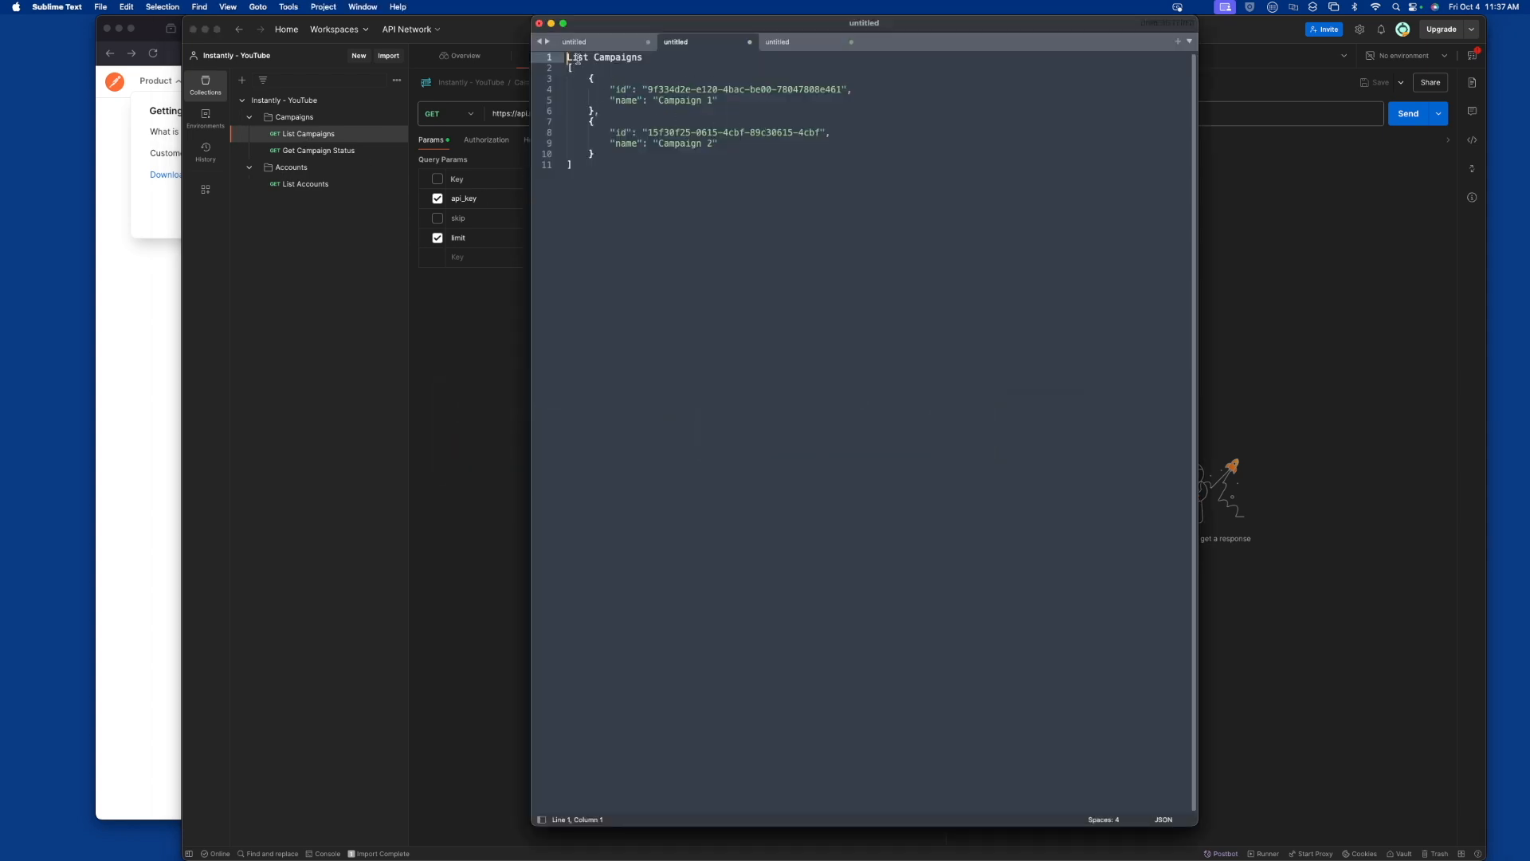
drag(644, 89, 849, 89)
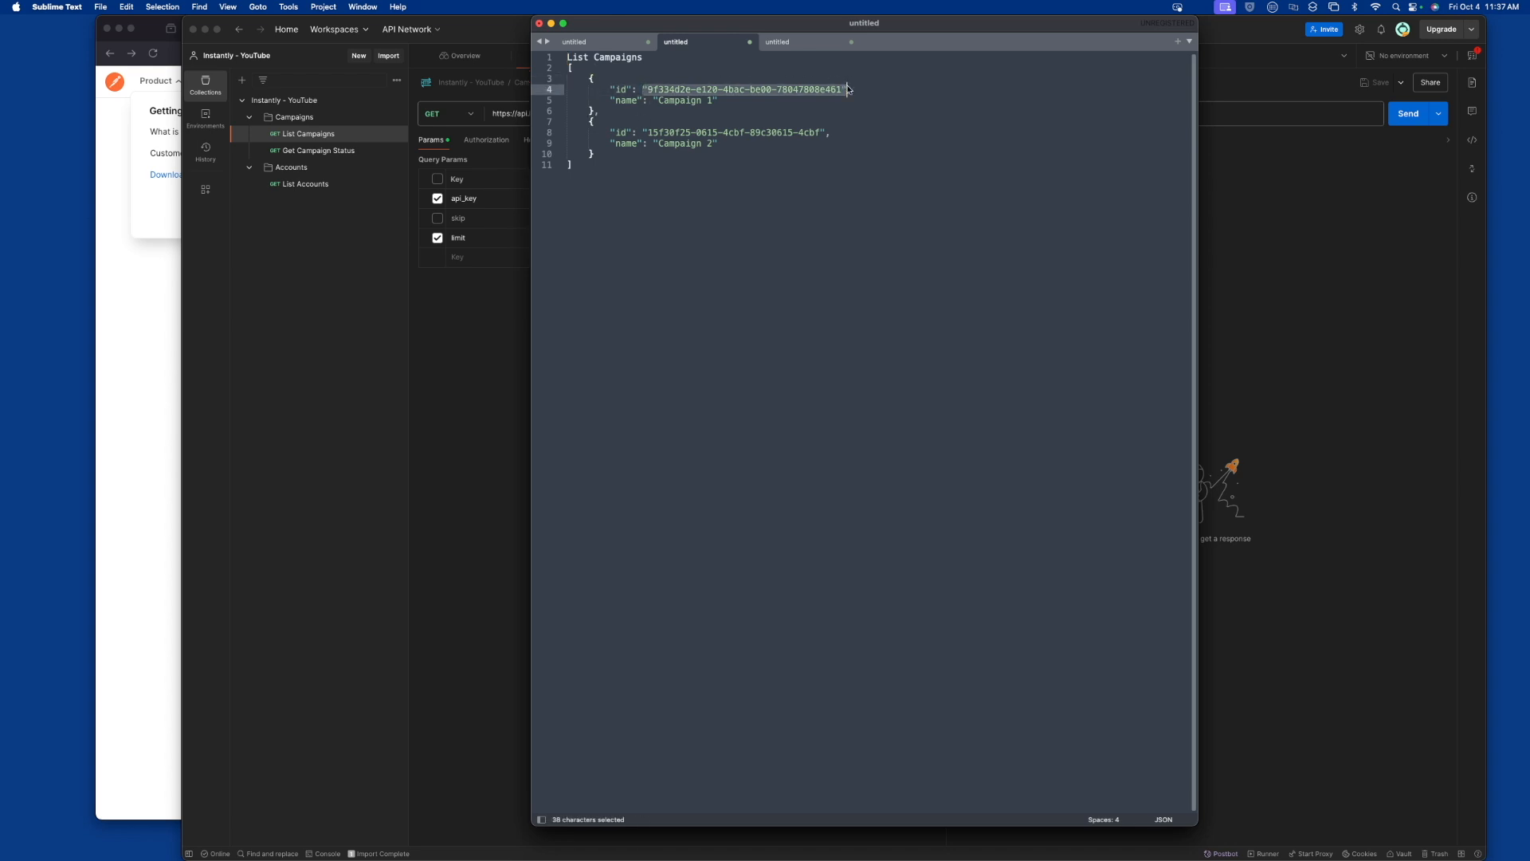
drag(642, 101, 711, 100)
click(736, 99)
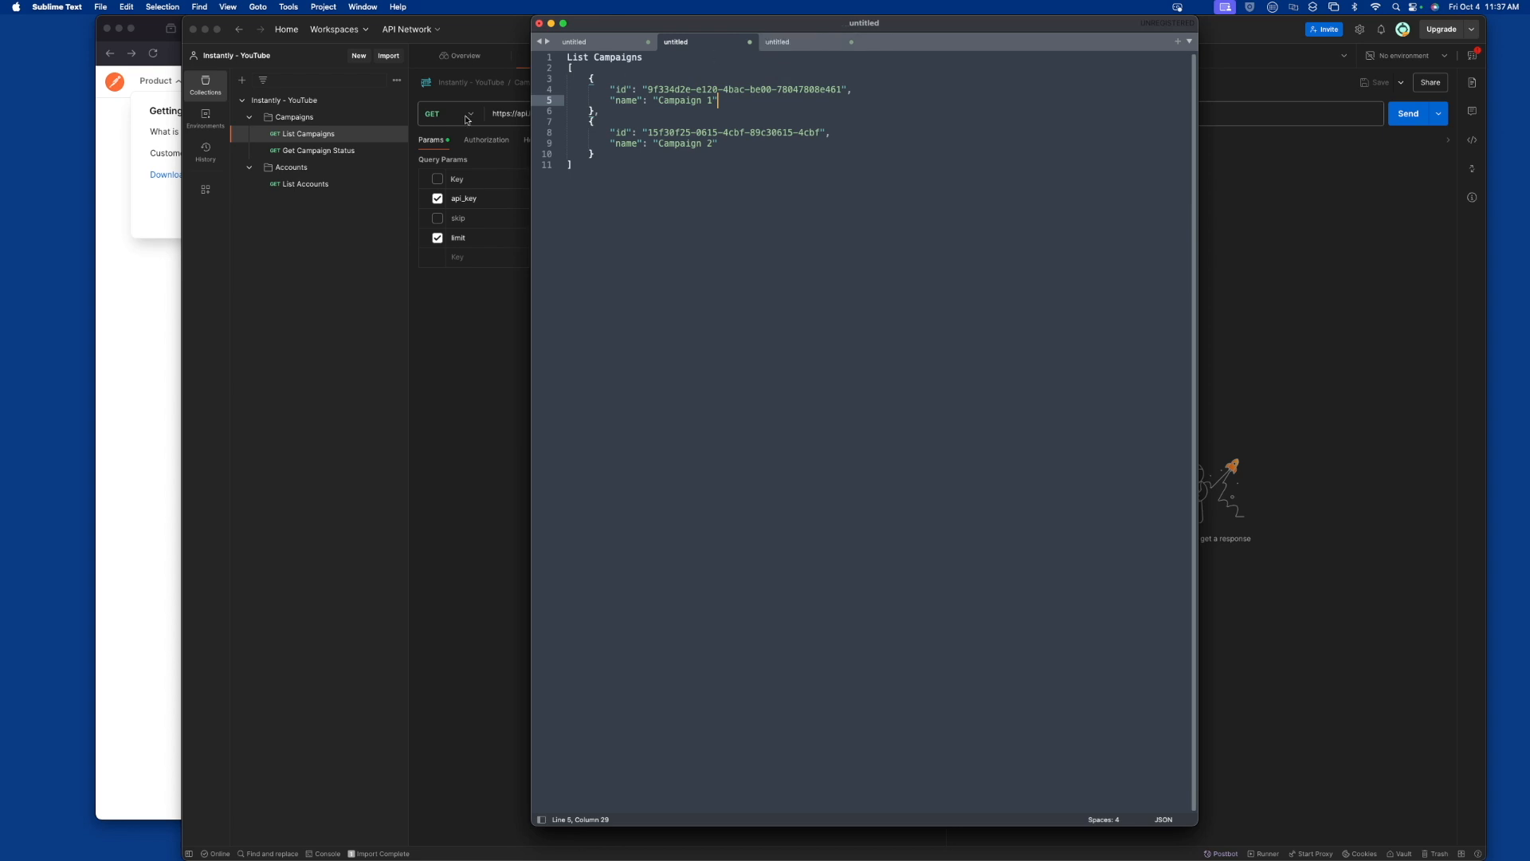
Examine the campaign_id and status fields in the sample Get Campaign Status response, and return to Postman
click(775, 42)
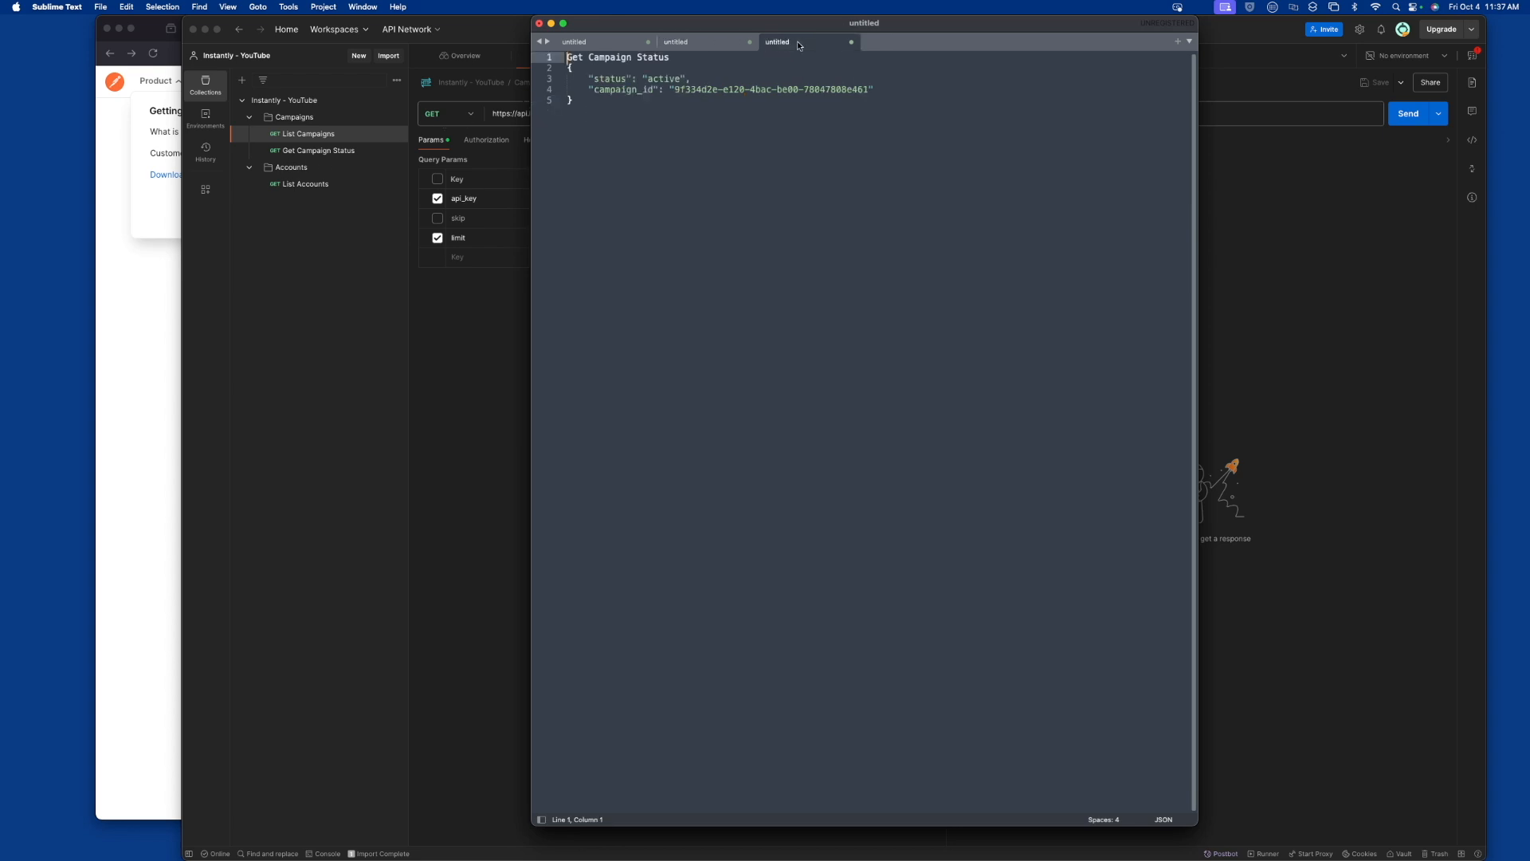
triple_click(617, 91)
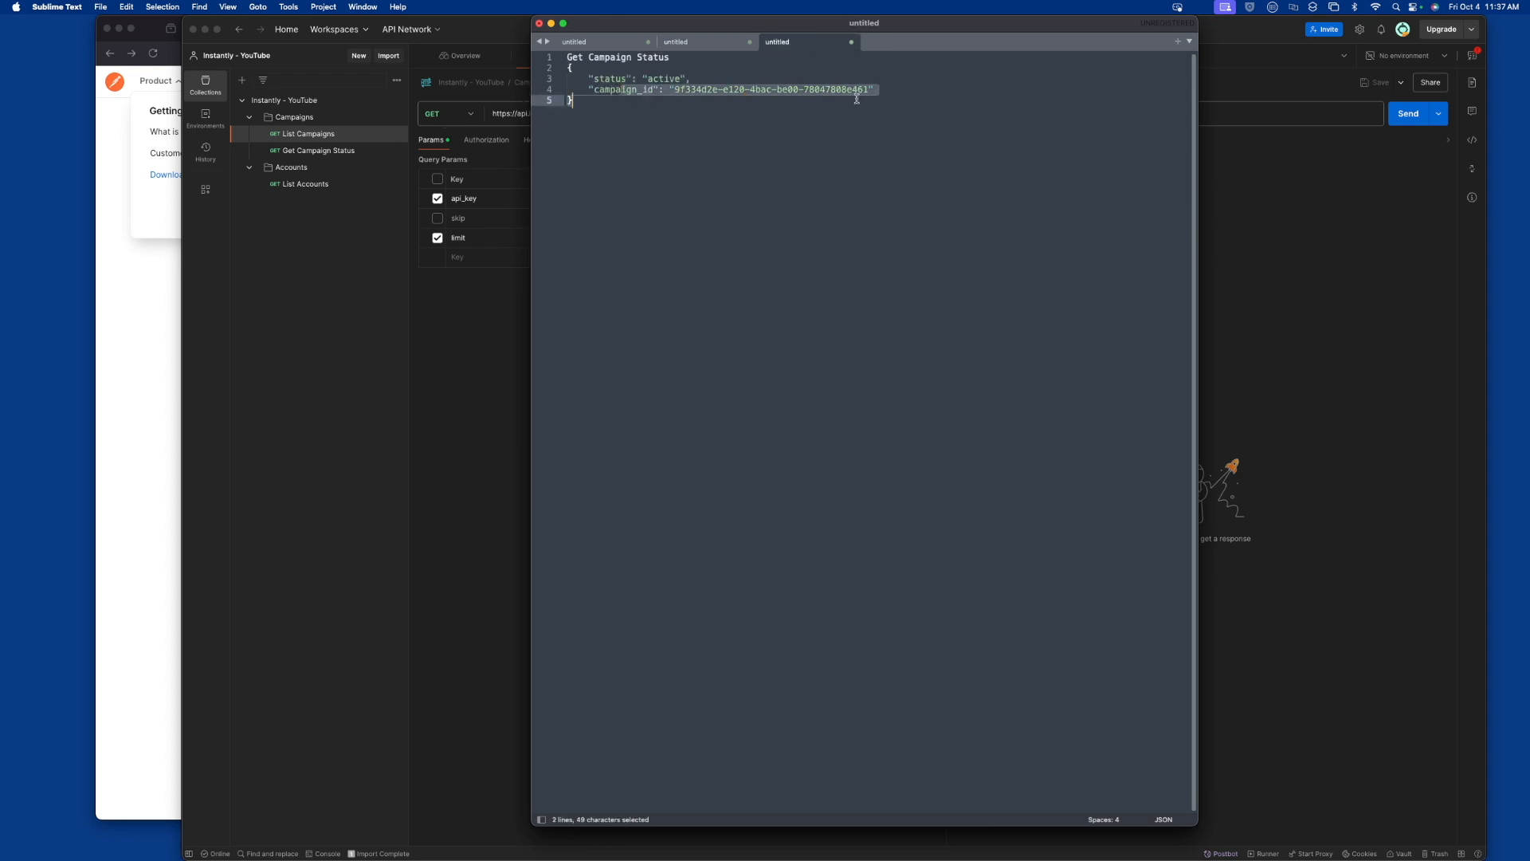
click(594, 78)
drag(594, 77, 675, 79)
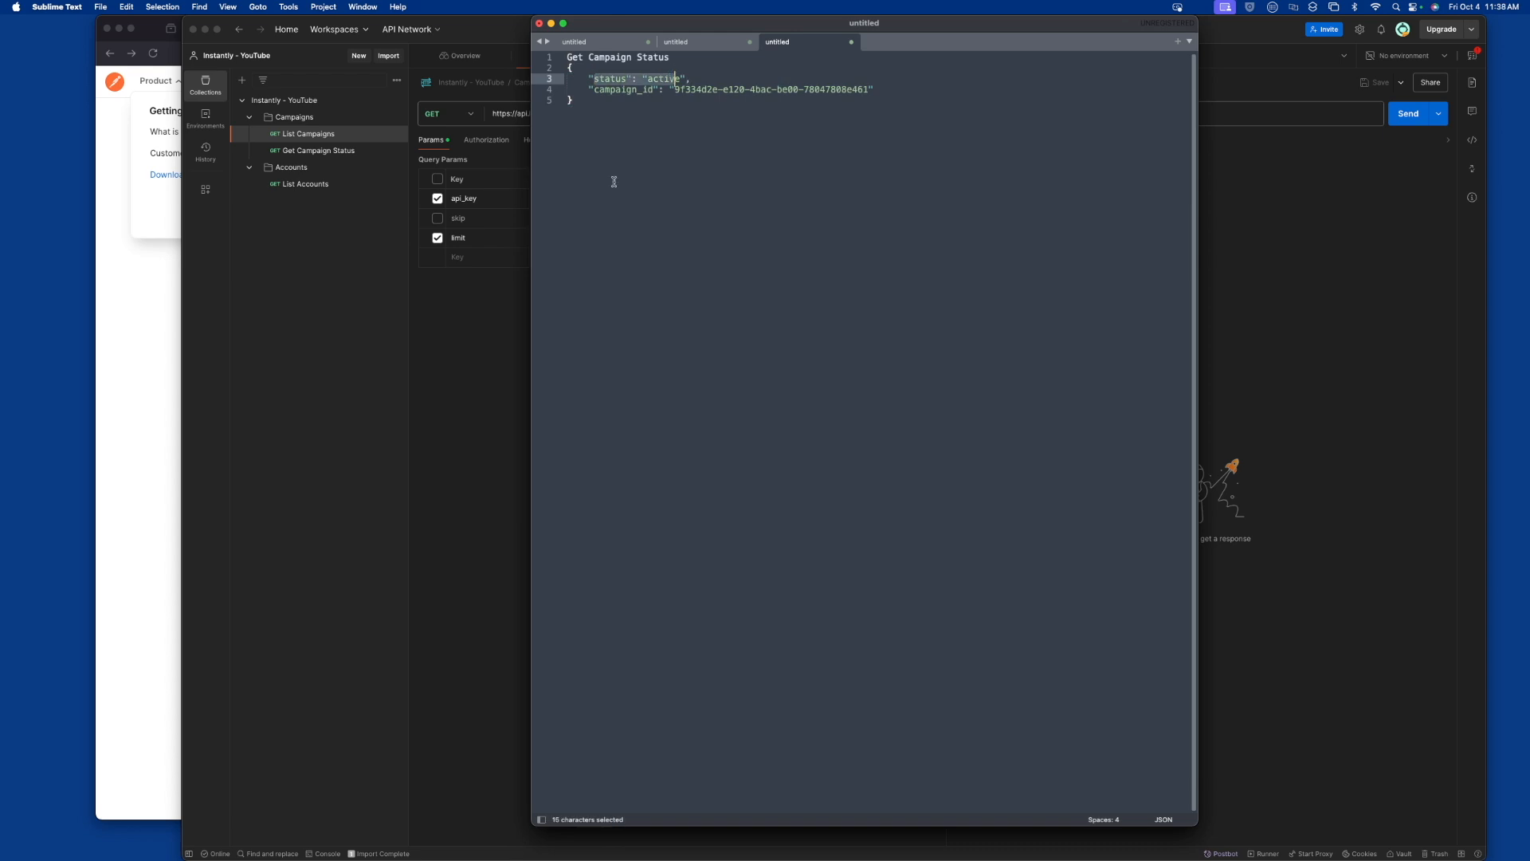
click(466, 343)
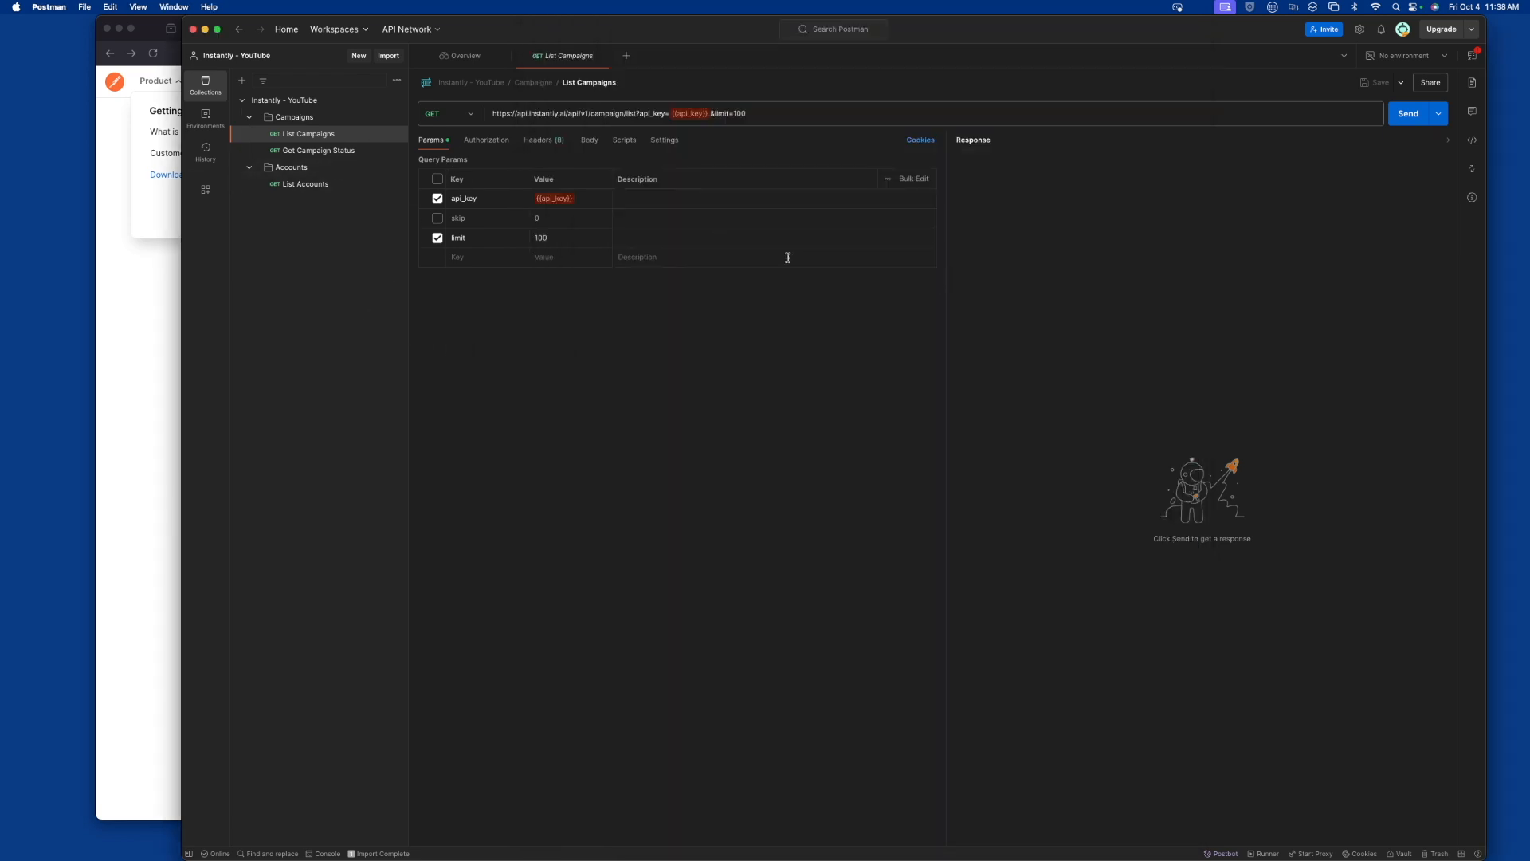
Open the Get Campaign Status request and review its api_key and campaign_id parameters
key(super+Tab)
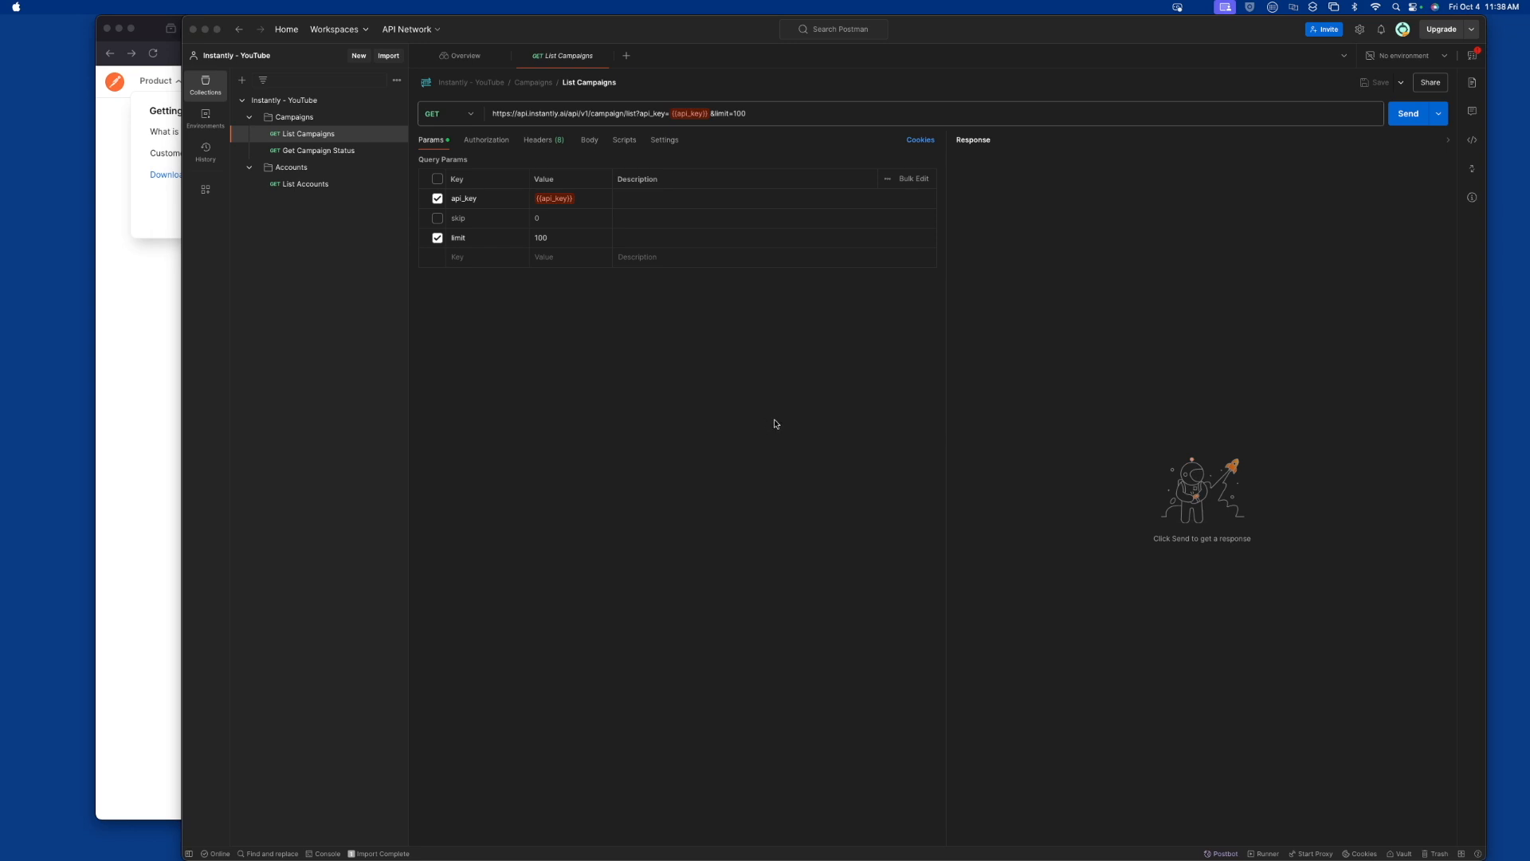
click(483, 381)
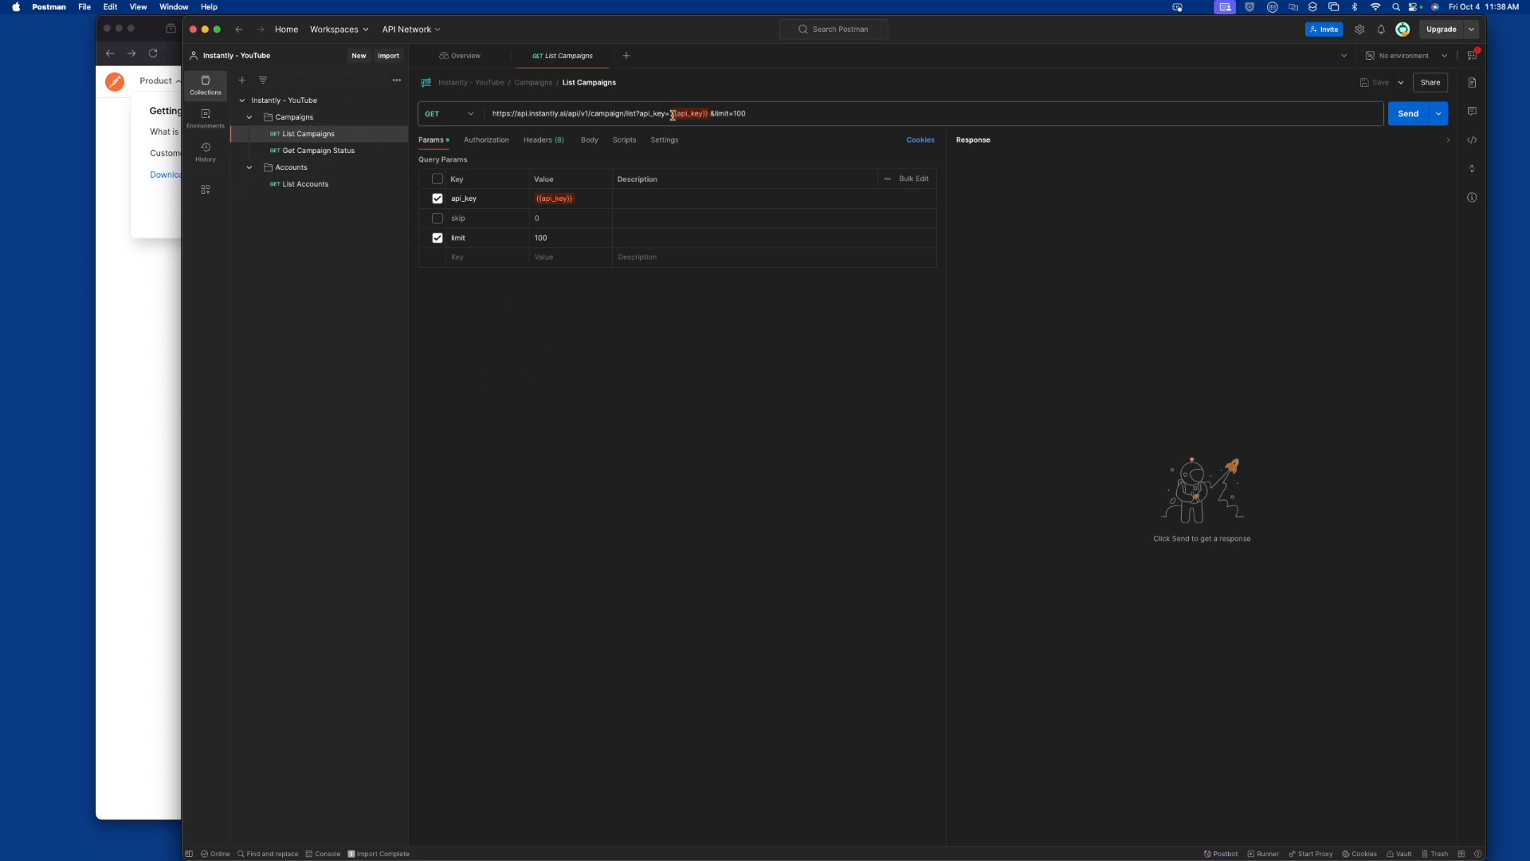
click(329, 156)
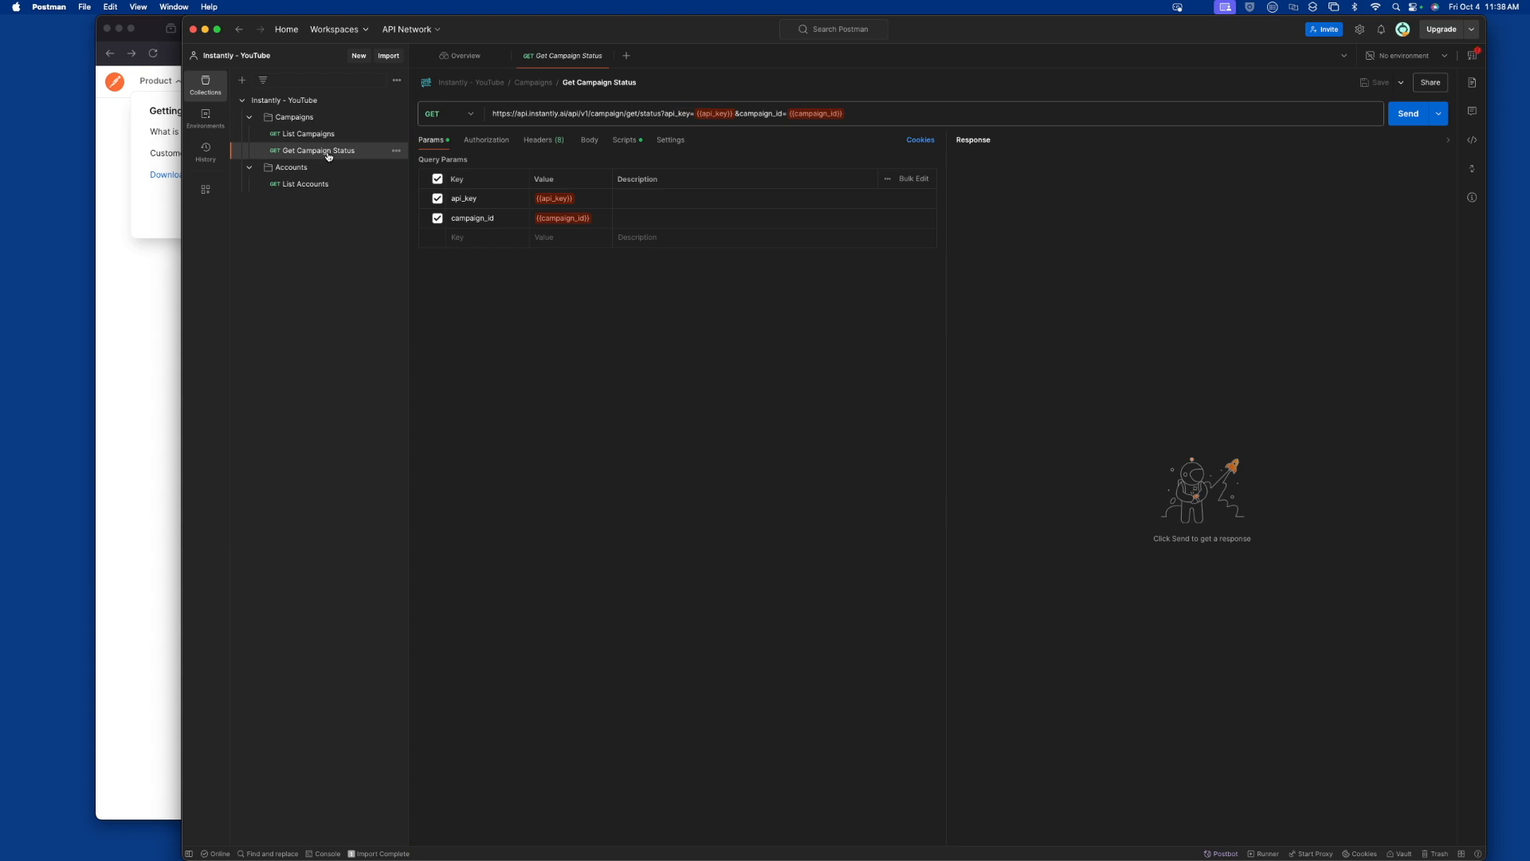
Switch to Excel and examine the name, api_key and campaign_id columns of Sample-Check-Campaign-Status-Runner
key(super+Tab)
key(super+Tab)
key(super+Tab)
key(super+Tab)
key(super+Tab)
key(super+Tab)
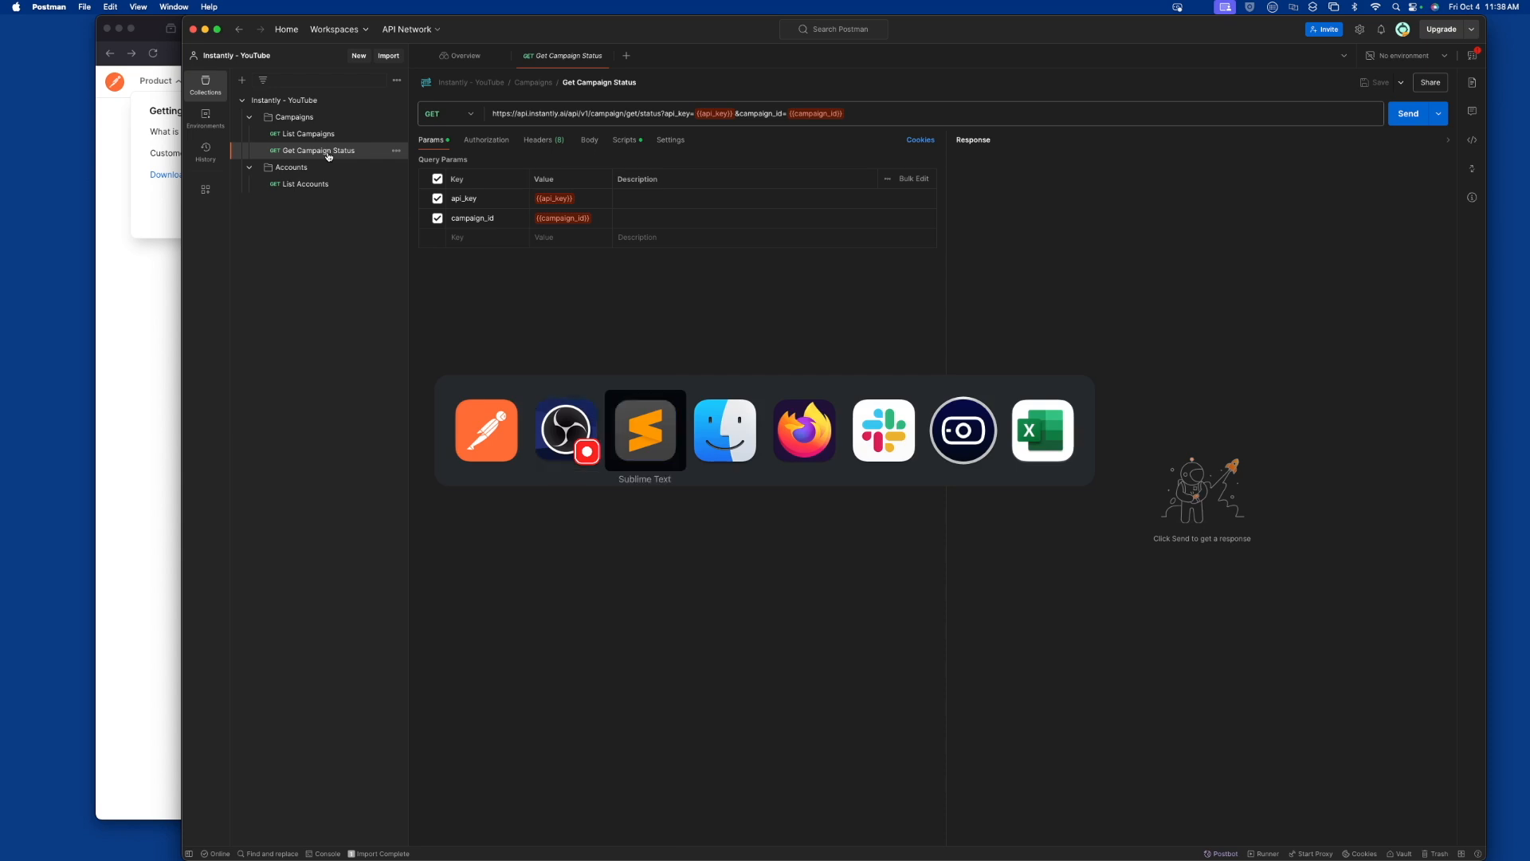
key(super+Tab)
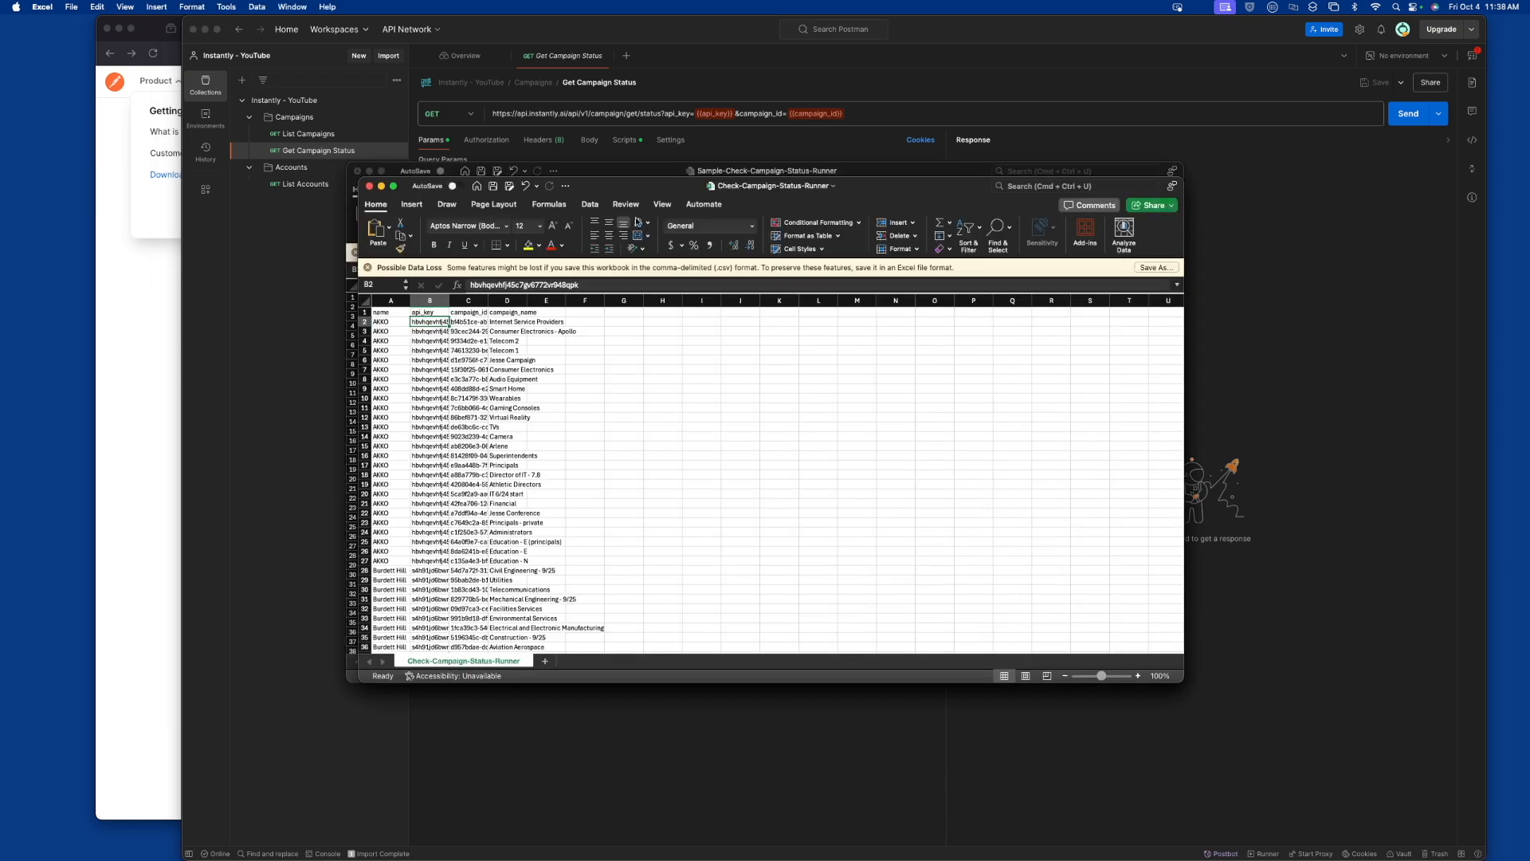
click(385, 297)
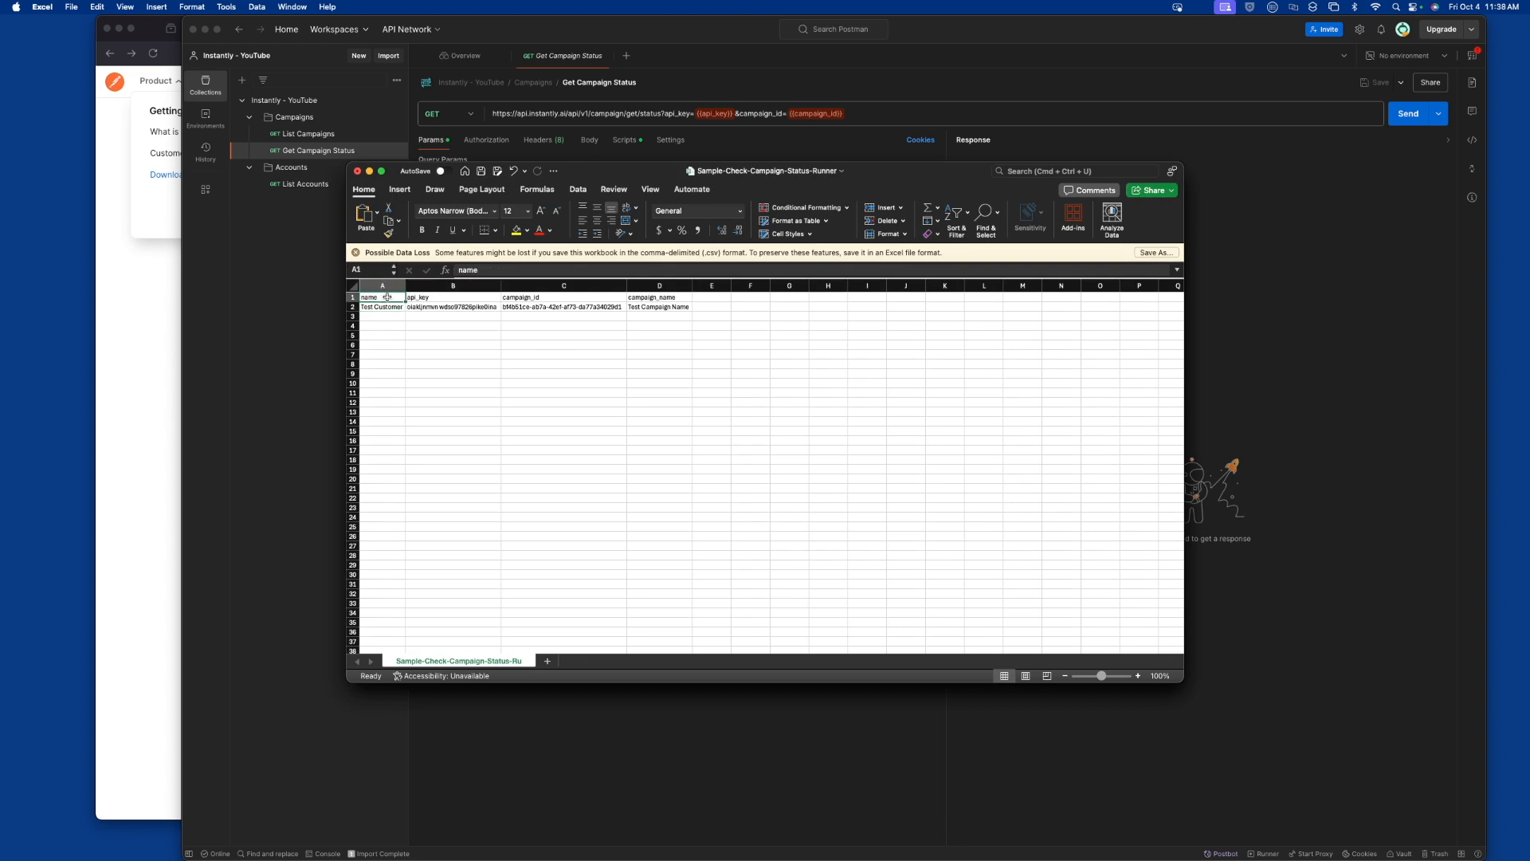
click(464, 297)
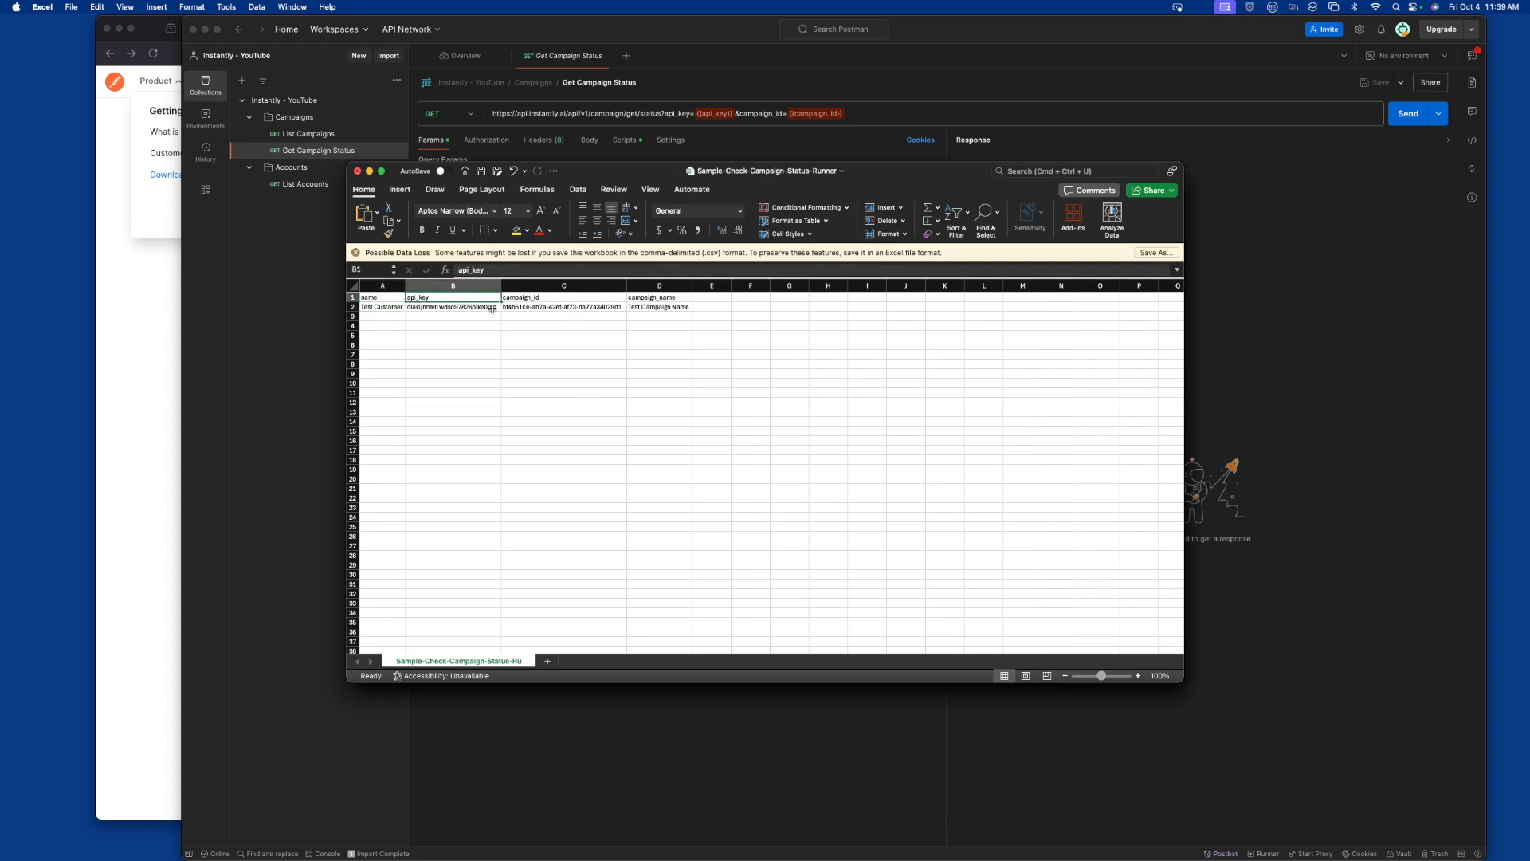
click(461, 307)
click(523, 308)
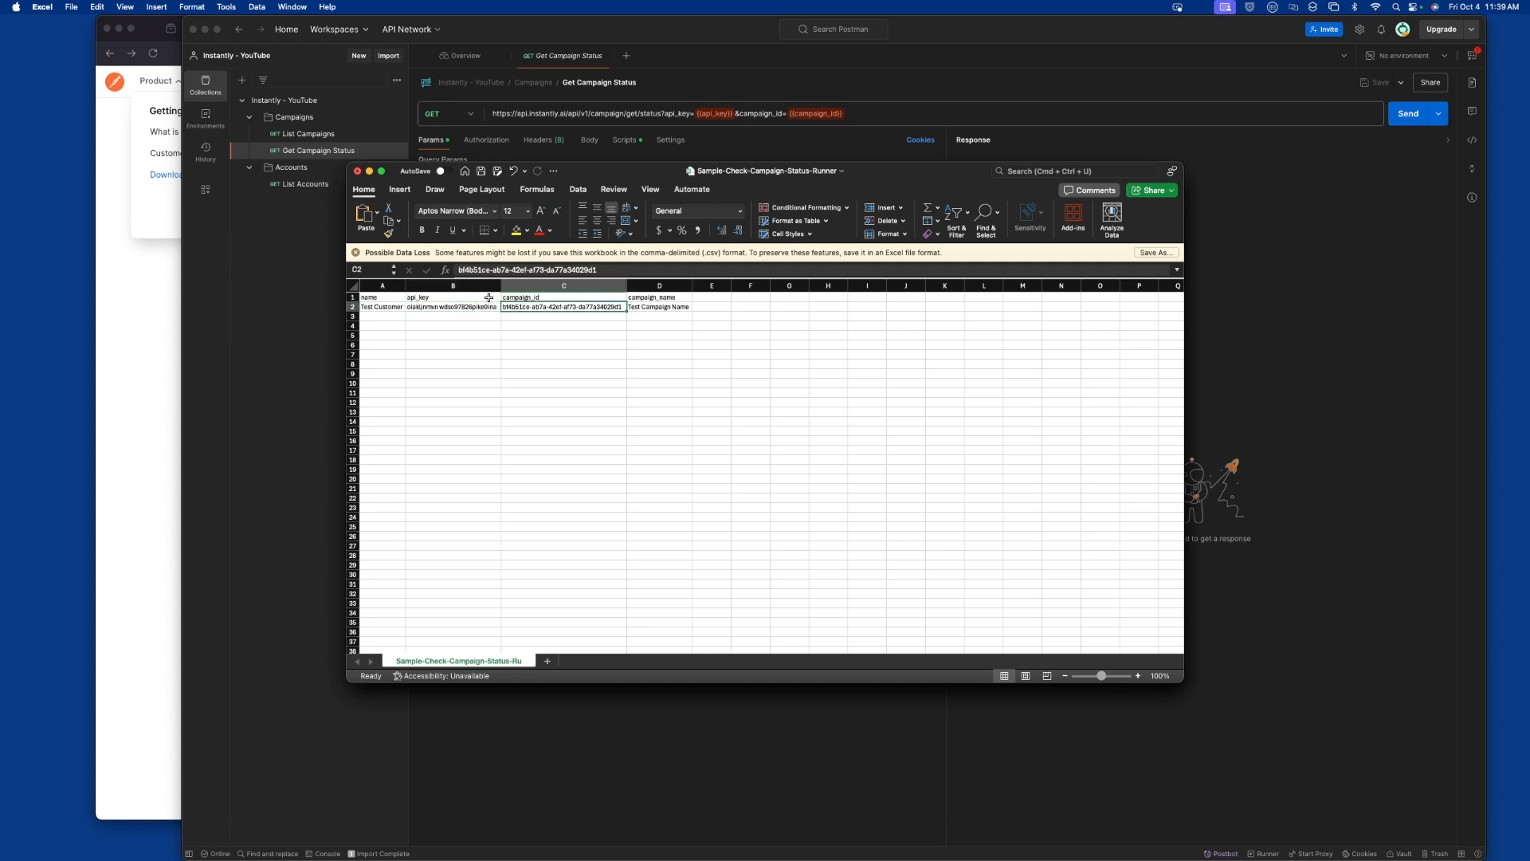
click(488, 297)
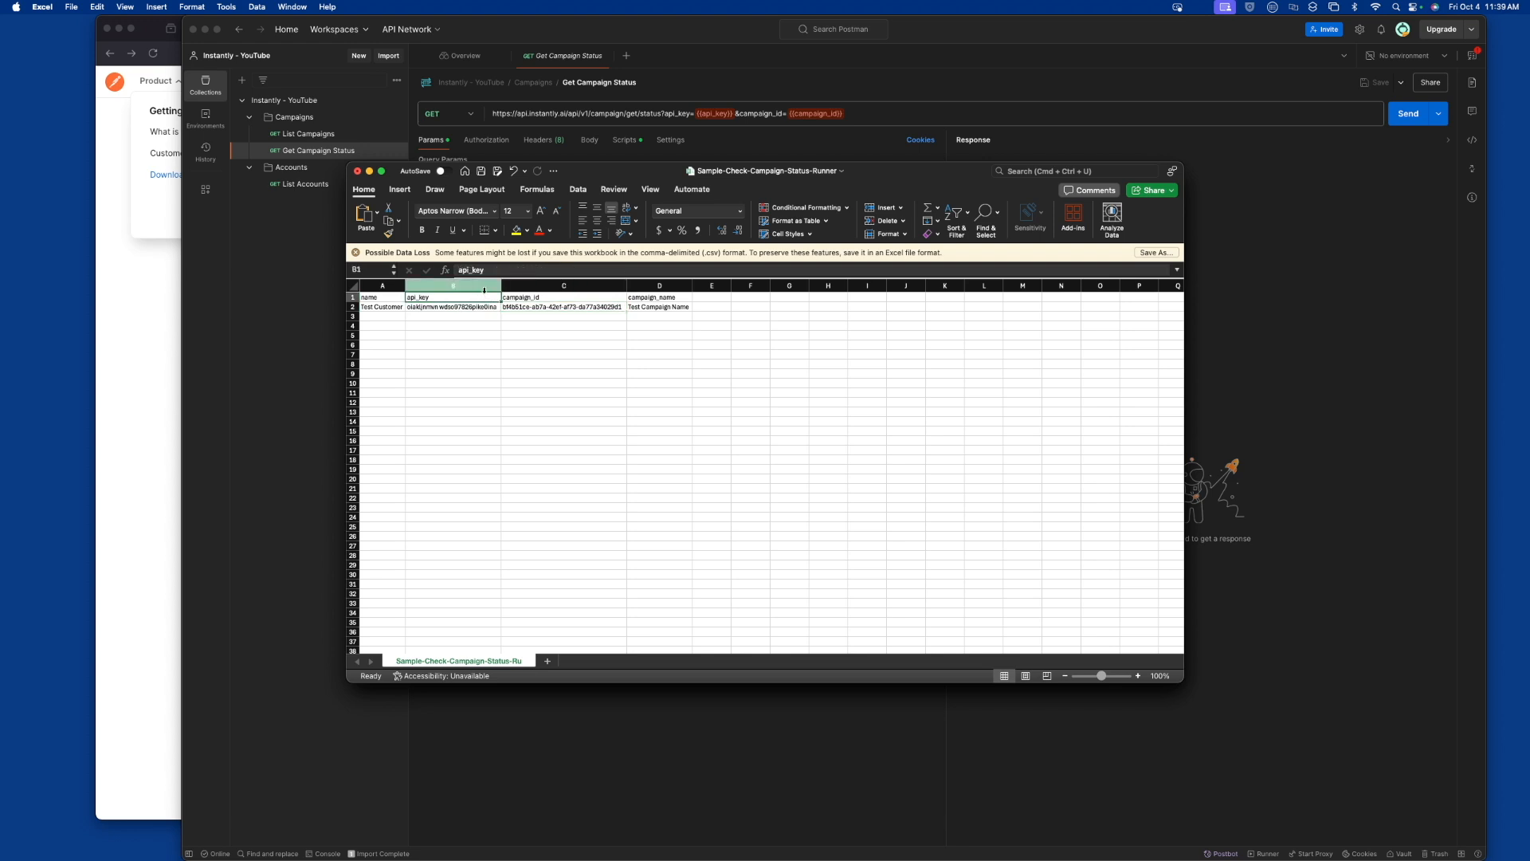
drag(483, 280, 558, 285)
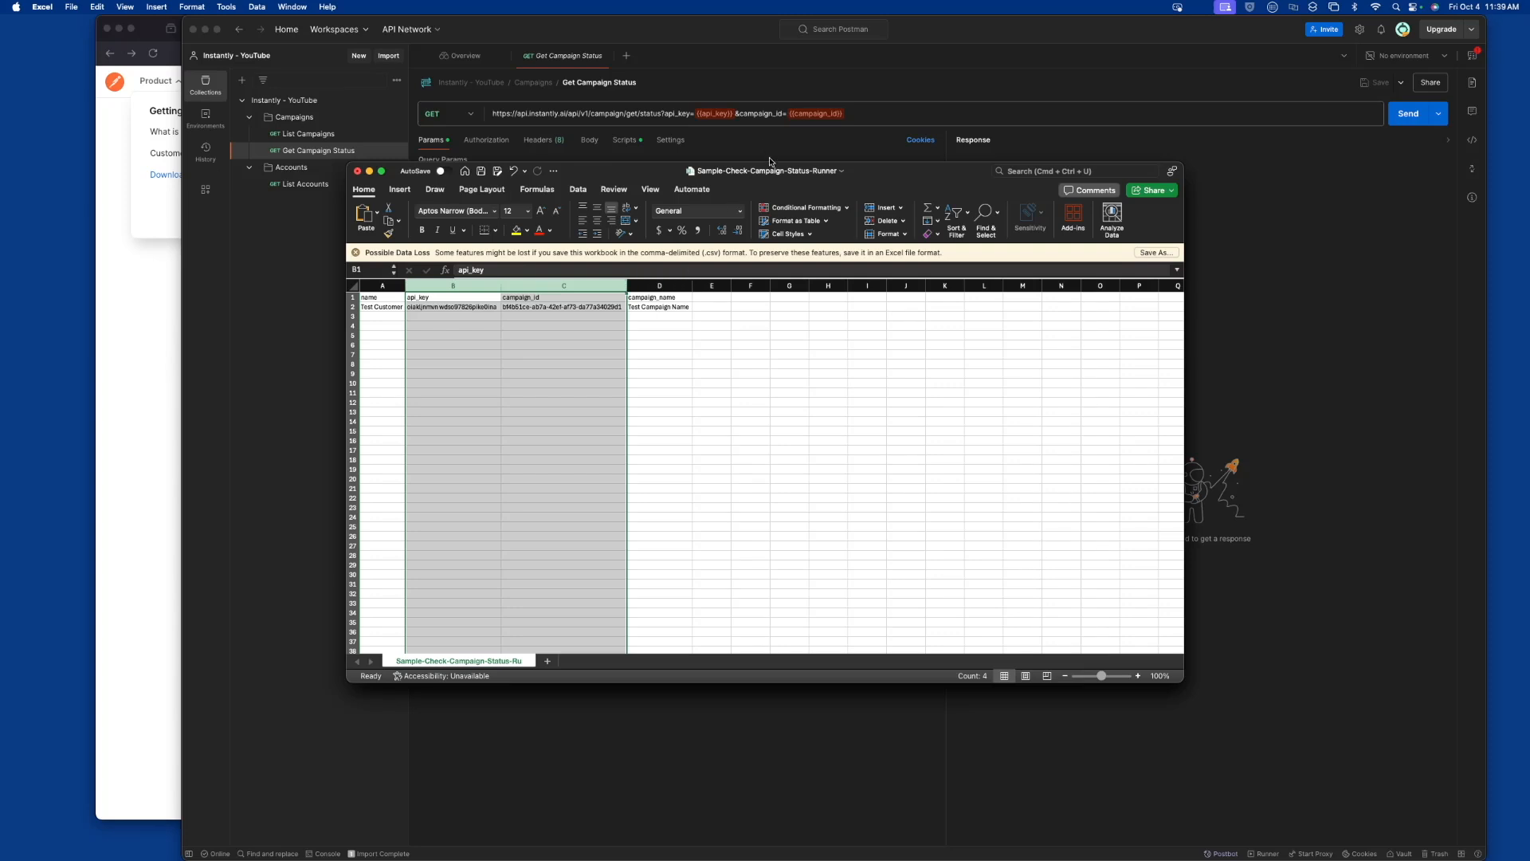
drag(880, 176, 898, 181)
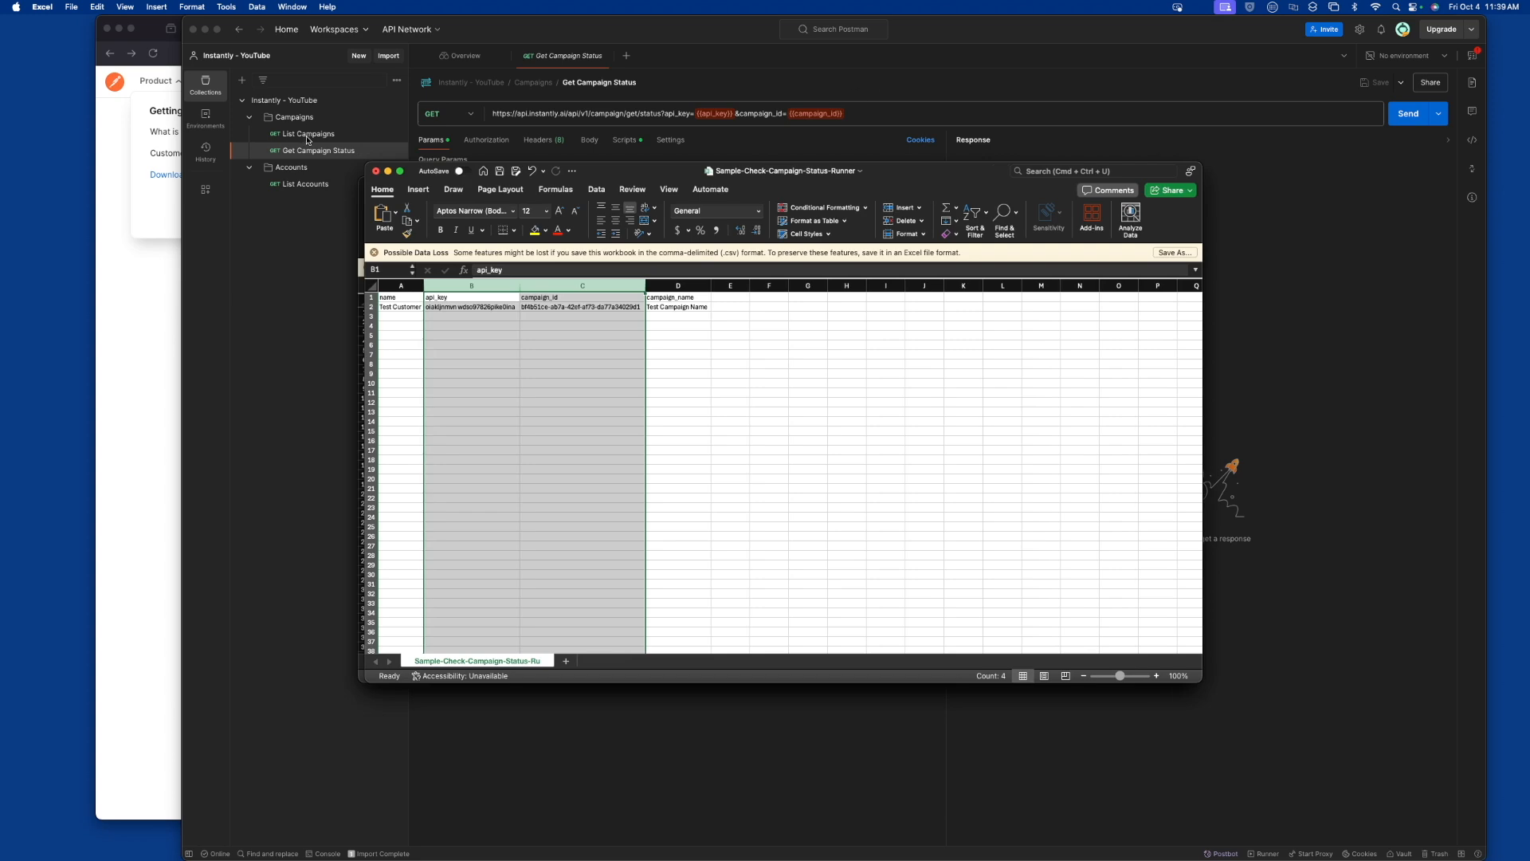
drag(617, 179, 570, 212)
Switch back to Postman and compare the parameters of the List Campaigns and Get Campaign Status requests
click(596, 172)
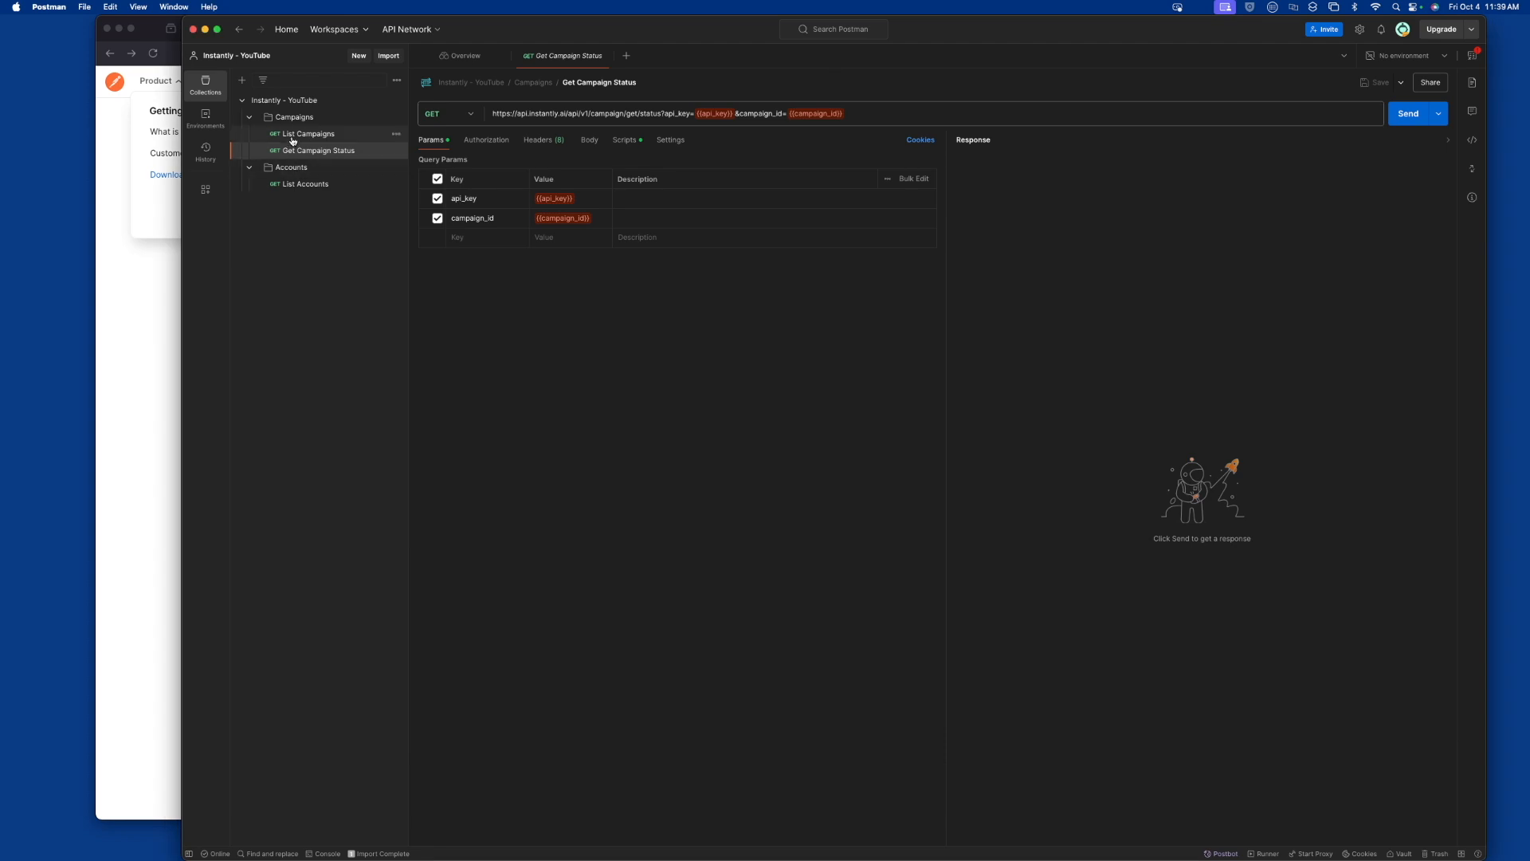
click(351, 134)
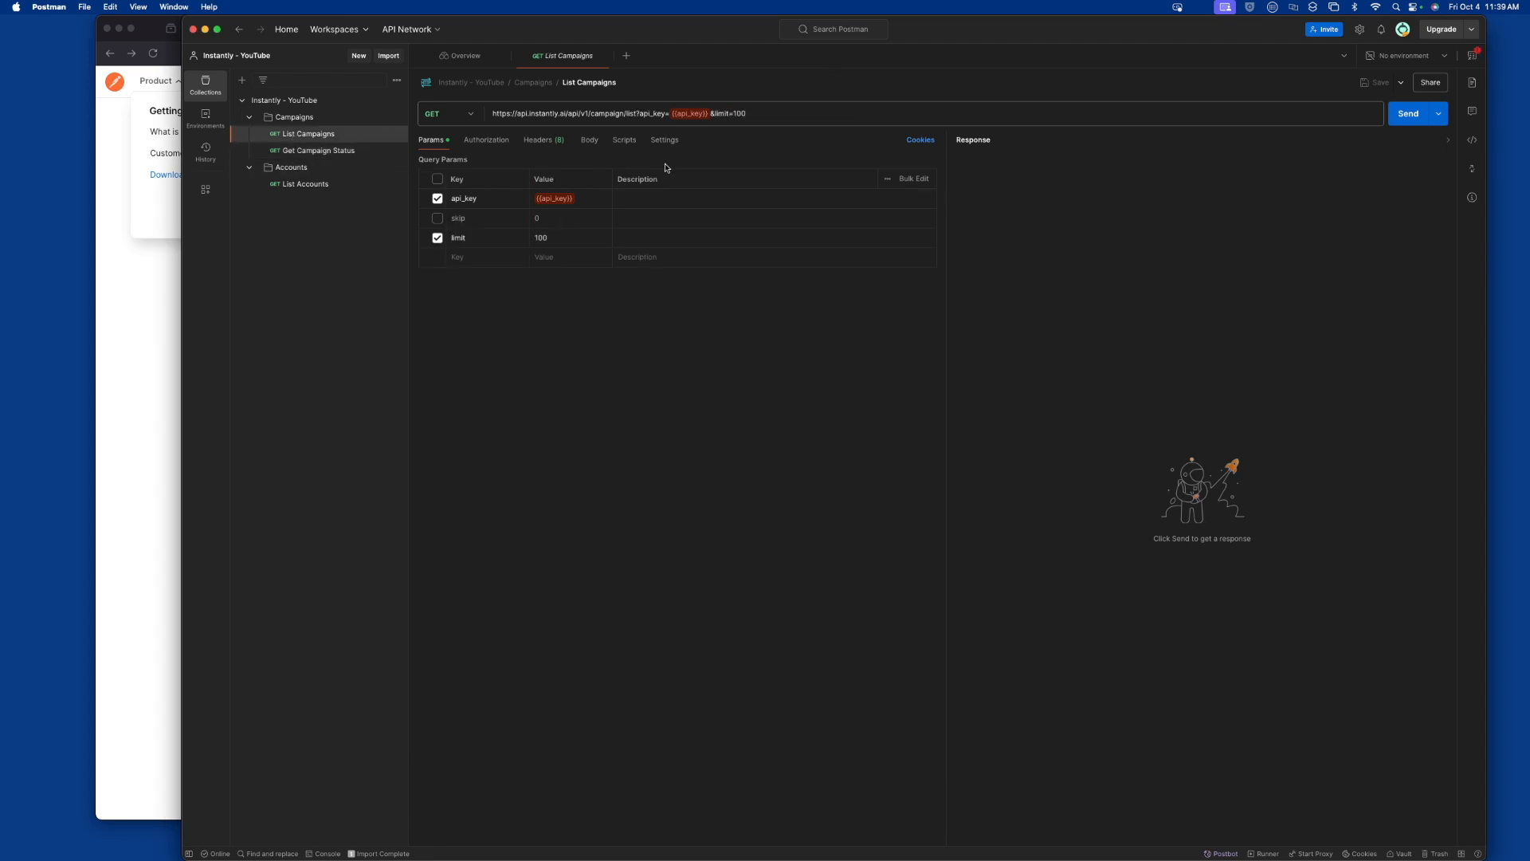
click(327, 157)
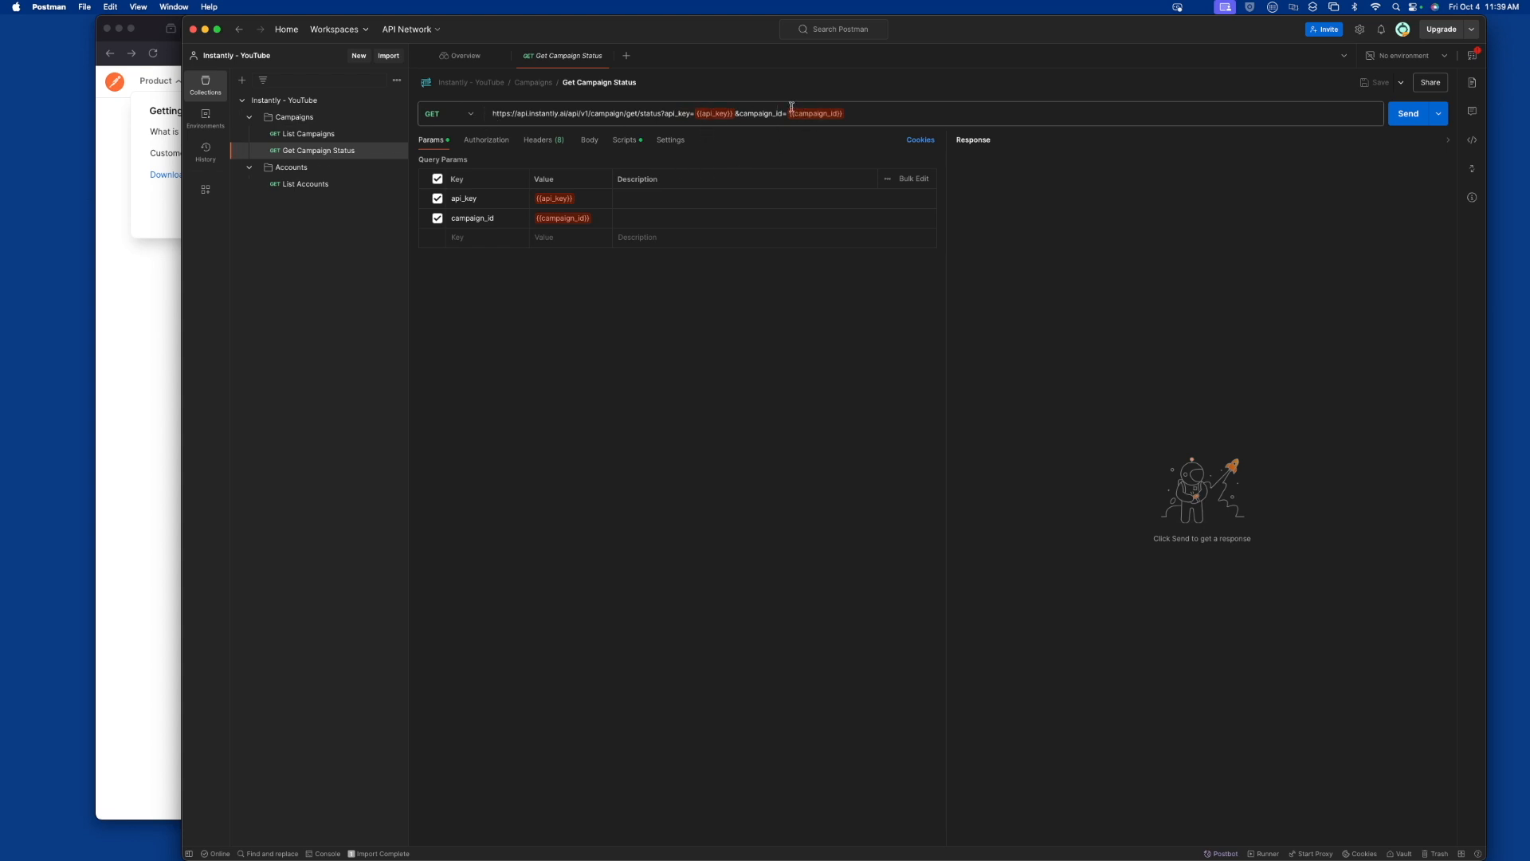
Switch to Excel and review the campaign_id column and the rows available for more campaigns in the sample runner file
key(super+Tab)
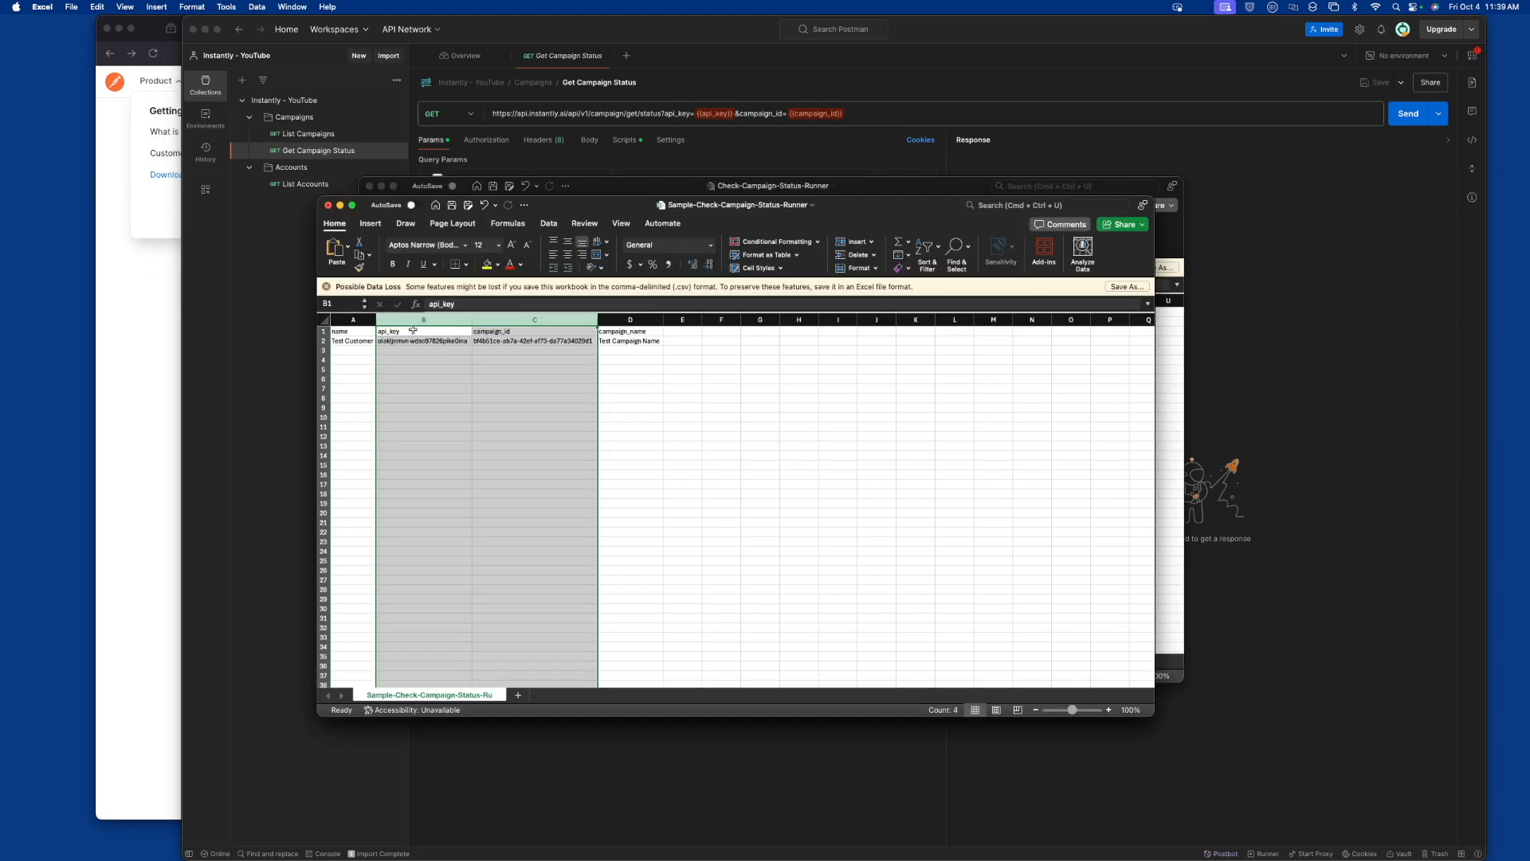
click(534, 319)
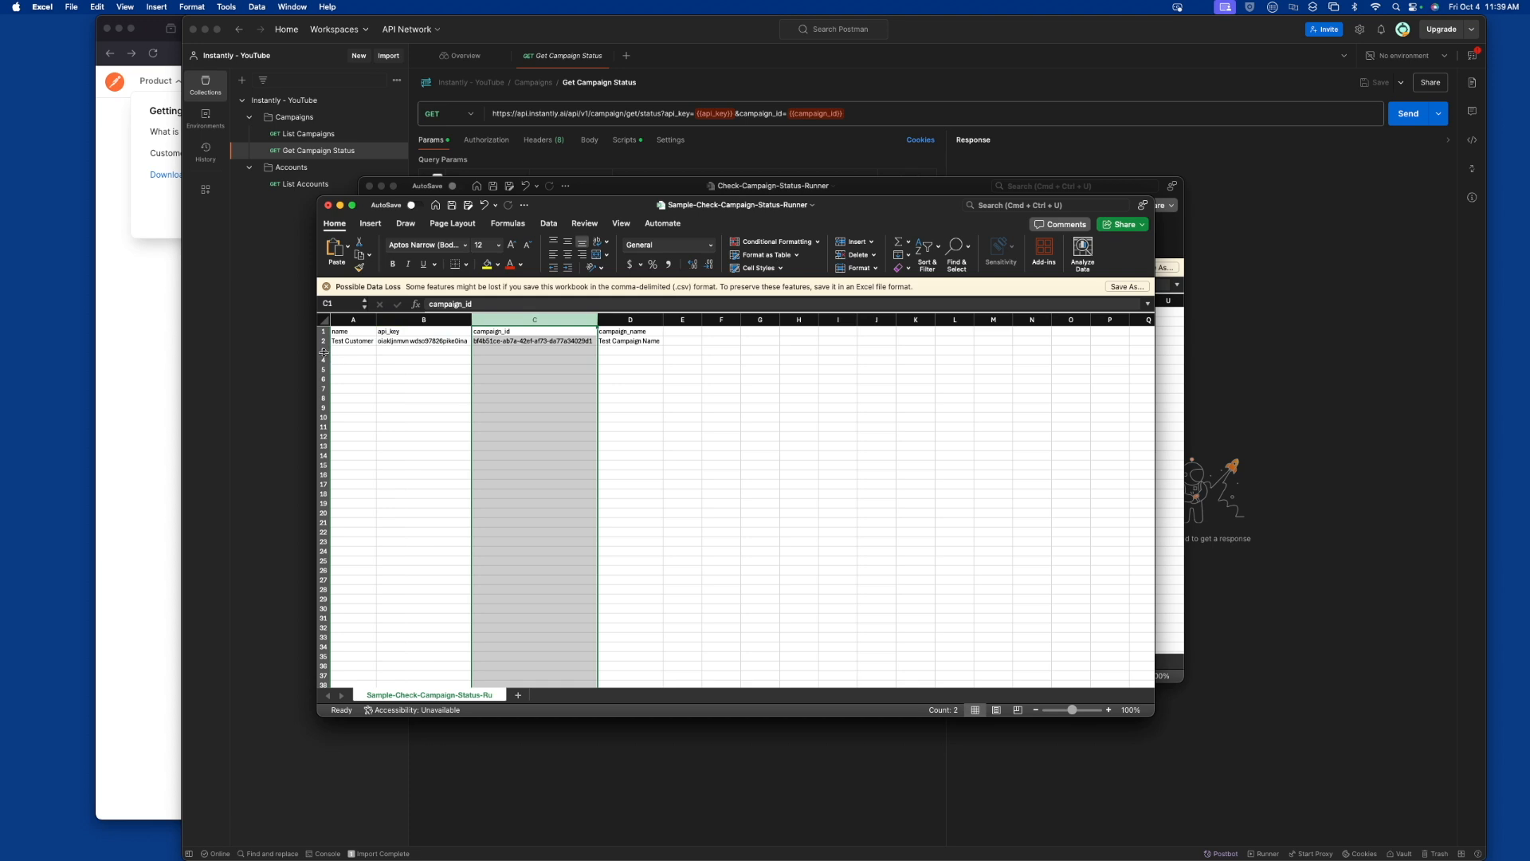
drag(323, 351, 320, 590)
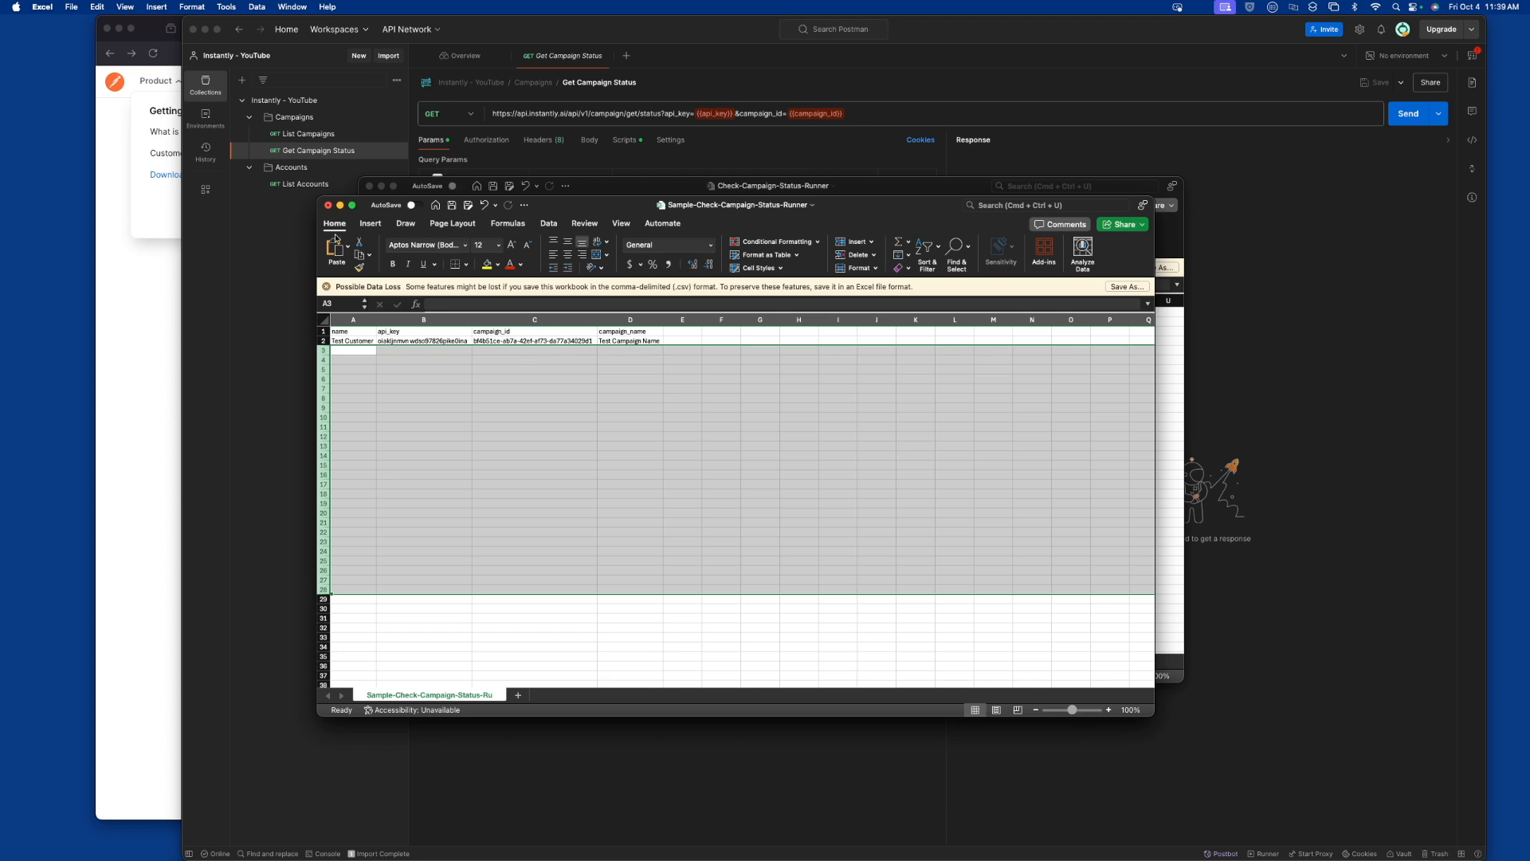
Return to Postman and examine the bounce_protect check in the Get Campaign Status request's post-response script
click(348, 153)
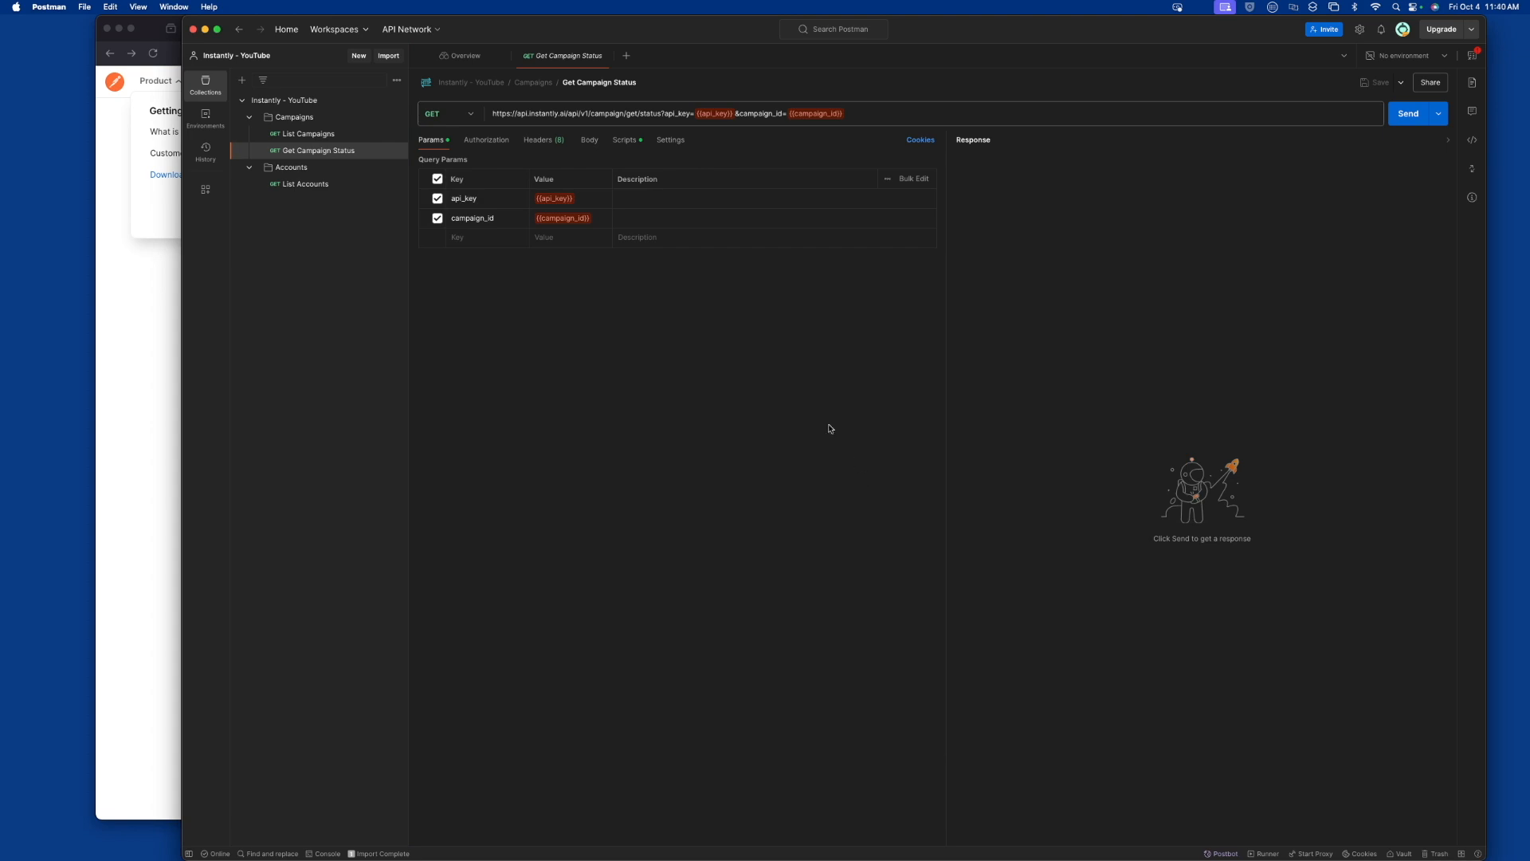
click(626, 141)
drag(584, 169, 708, 170)
click(759, 180)
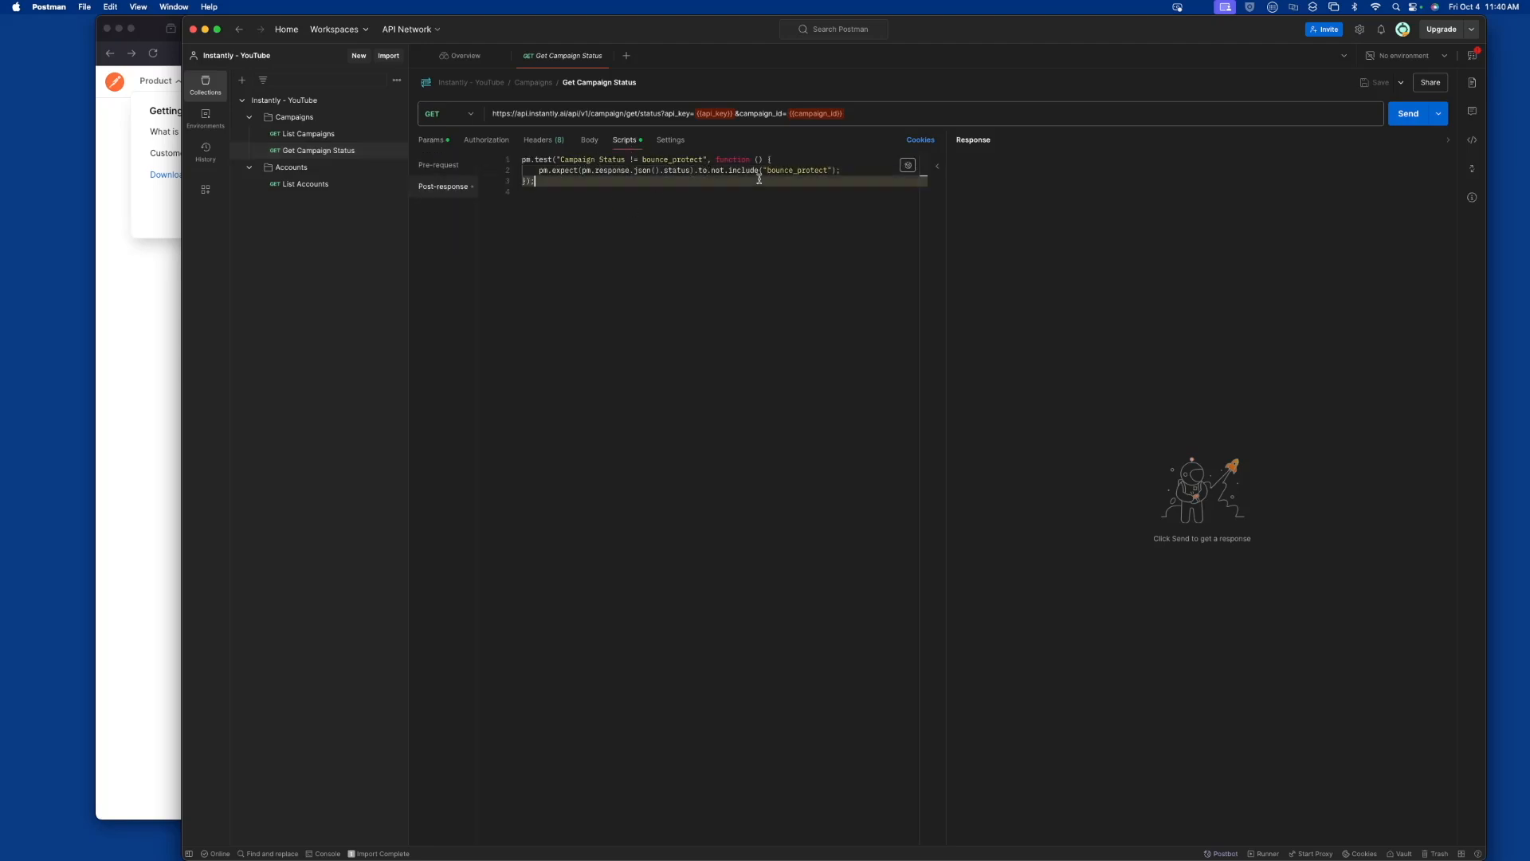
drag(769, 171, 828, 174)
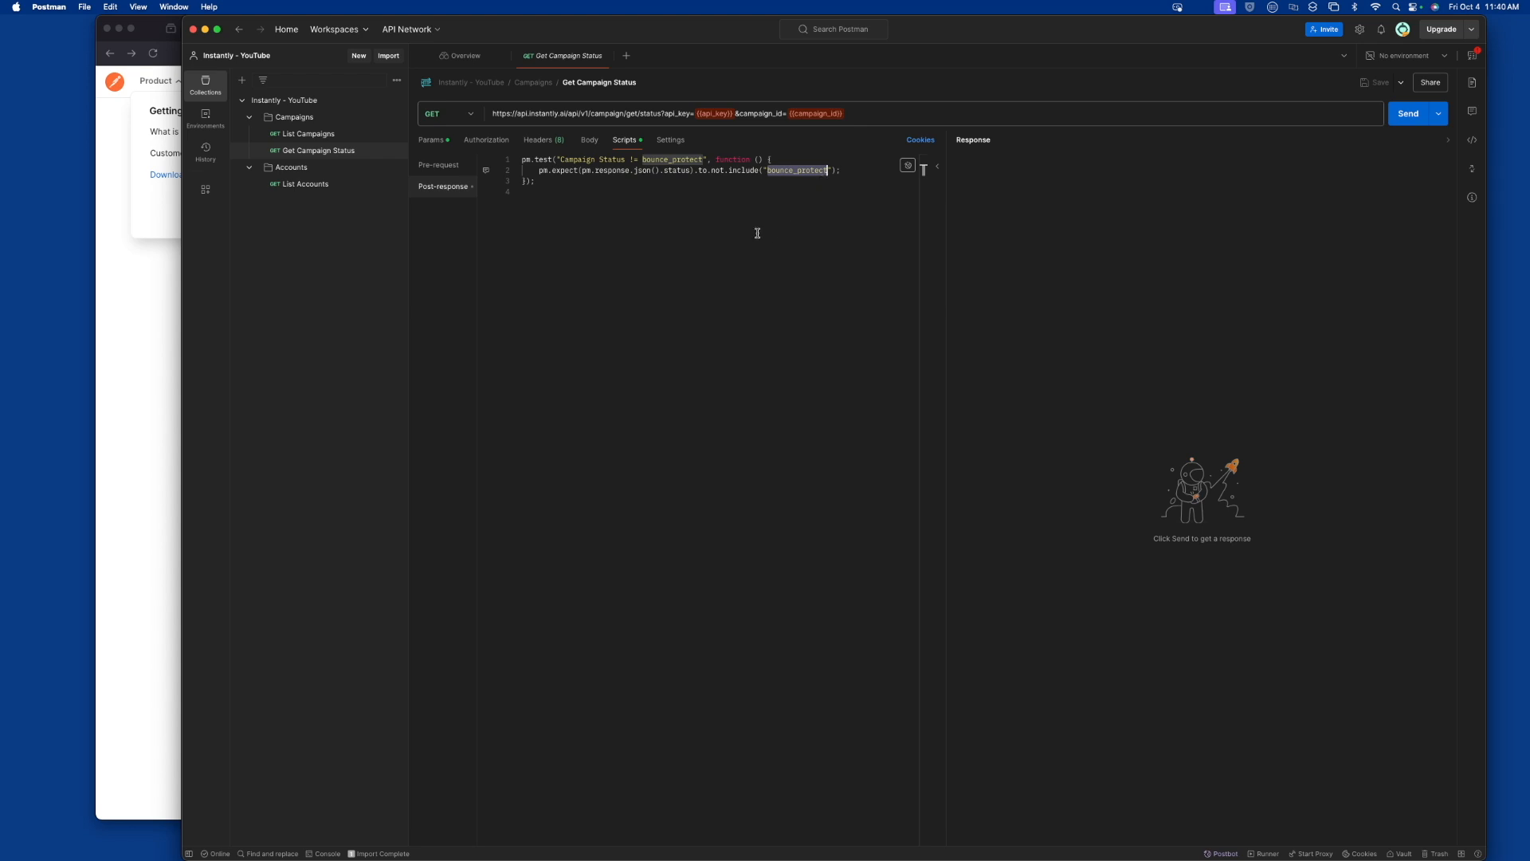
Switch to Excel and examine the sample row's API key, campaign ID, customer name and campaign name, plus the rows beneath it
key(super+Tab)
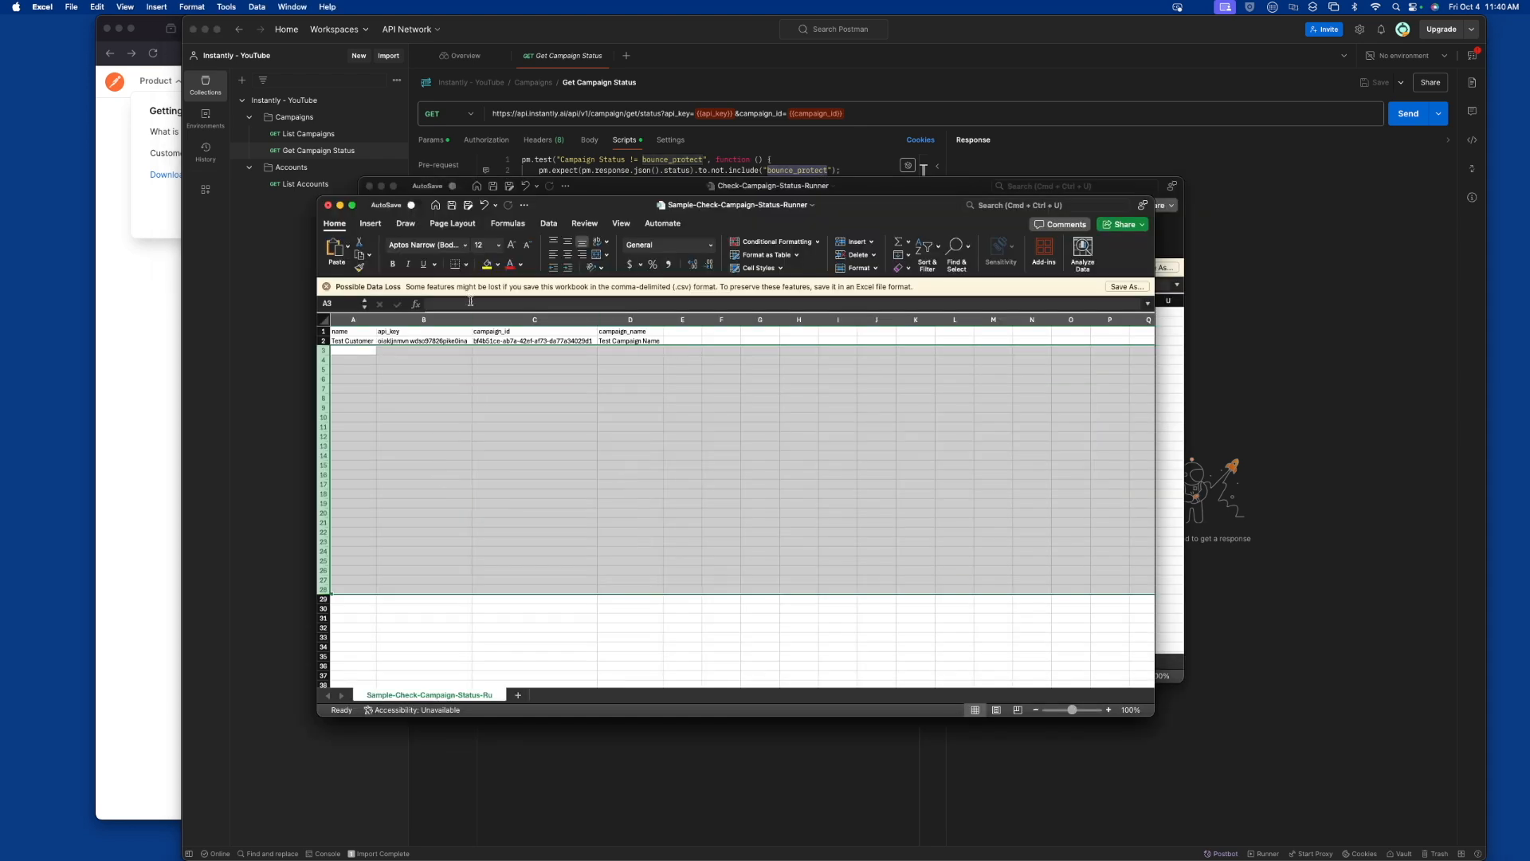
drag(446, 319, 534, 319)
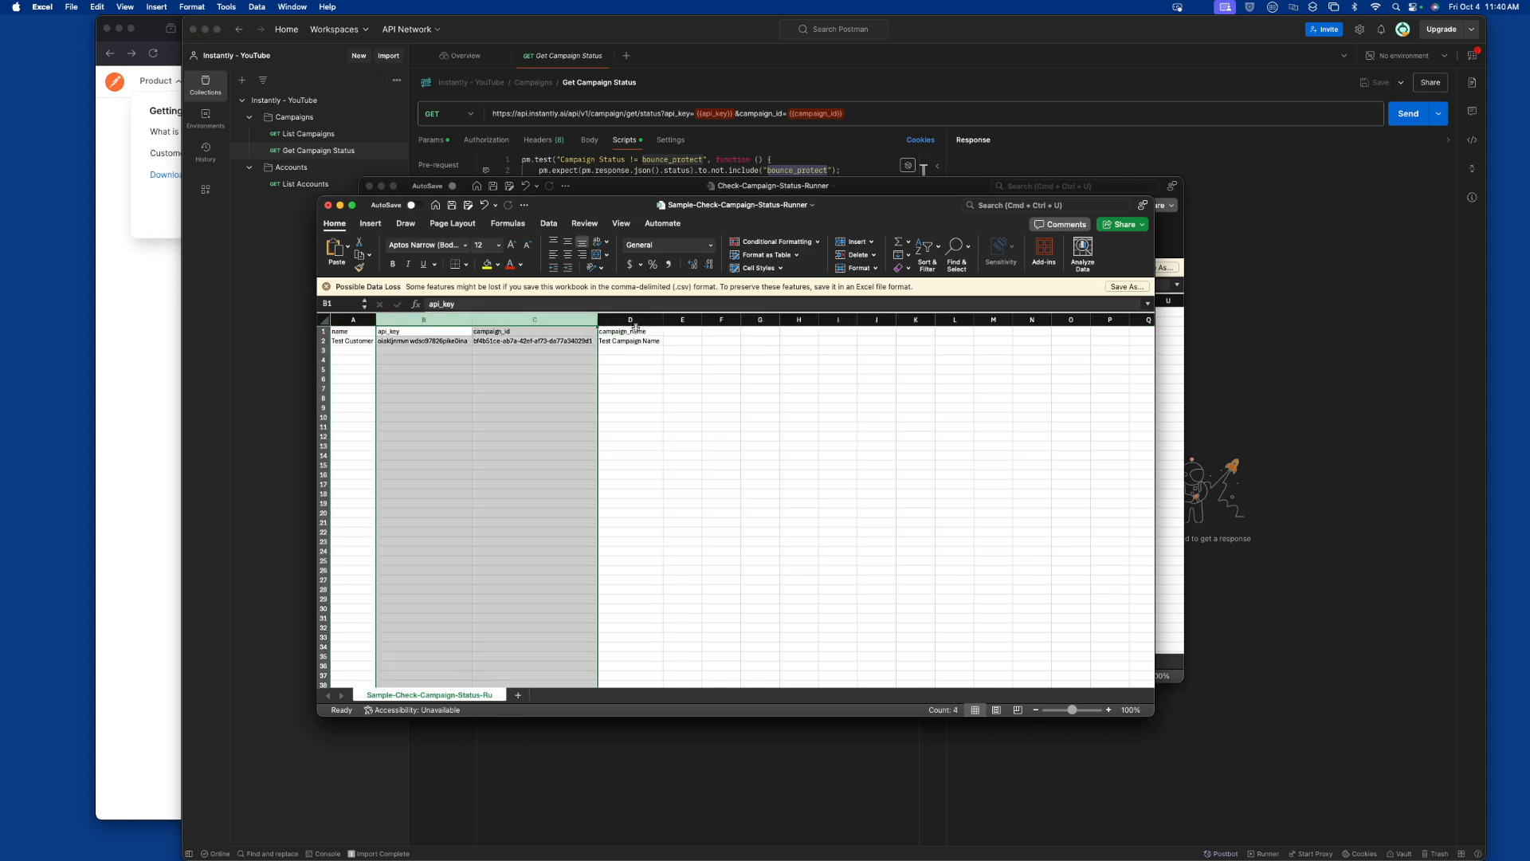
click(425, 348)
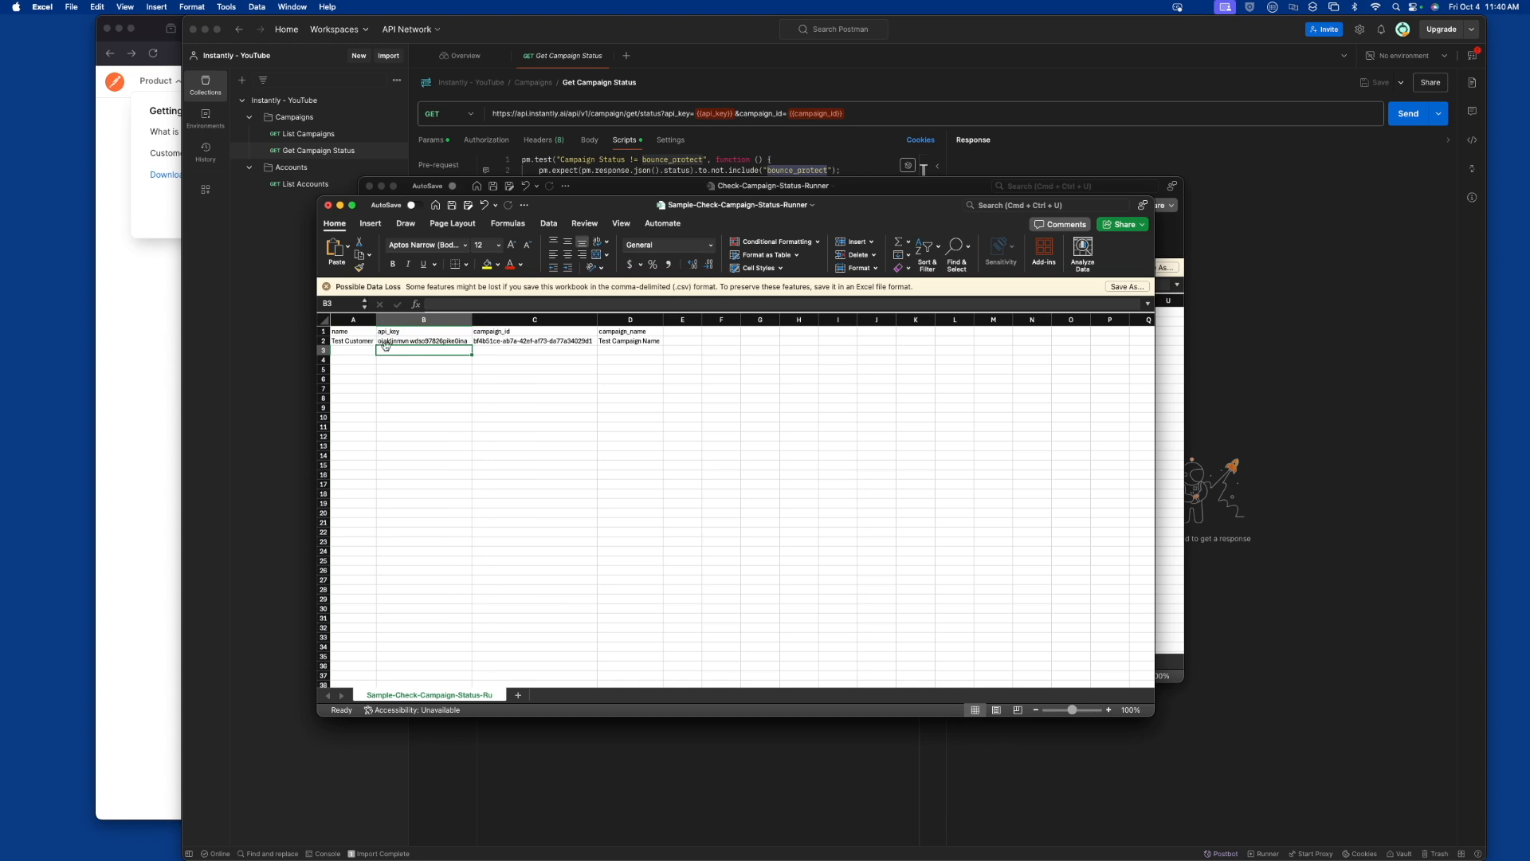
click(441, 340)
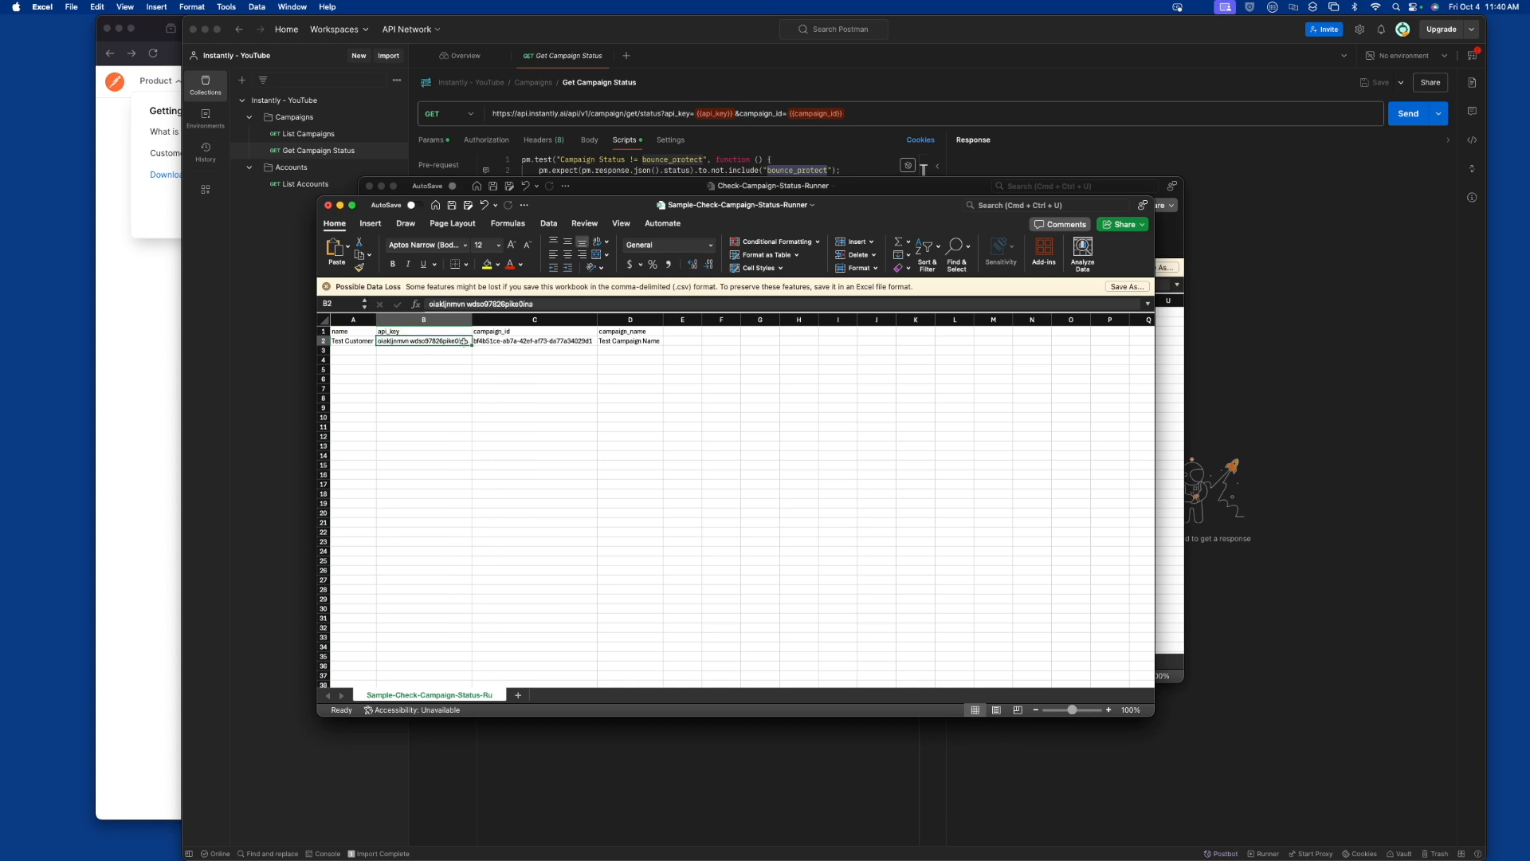
click(532, 342)
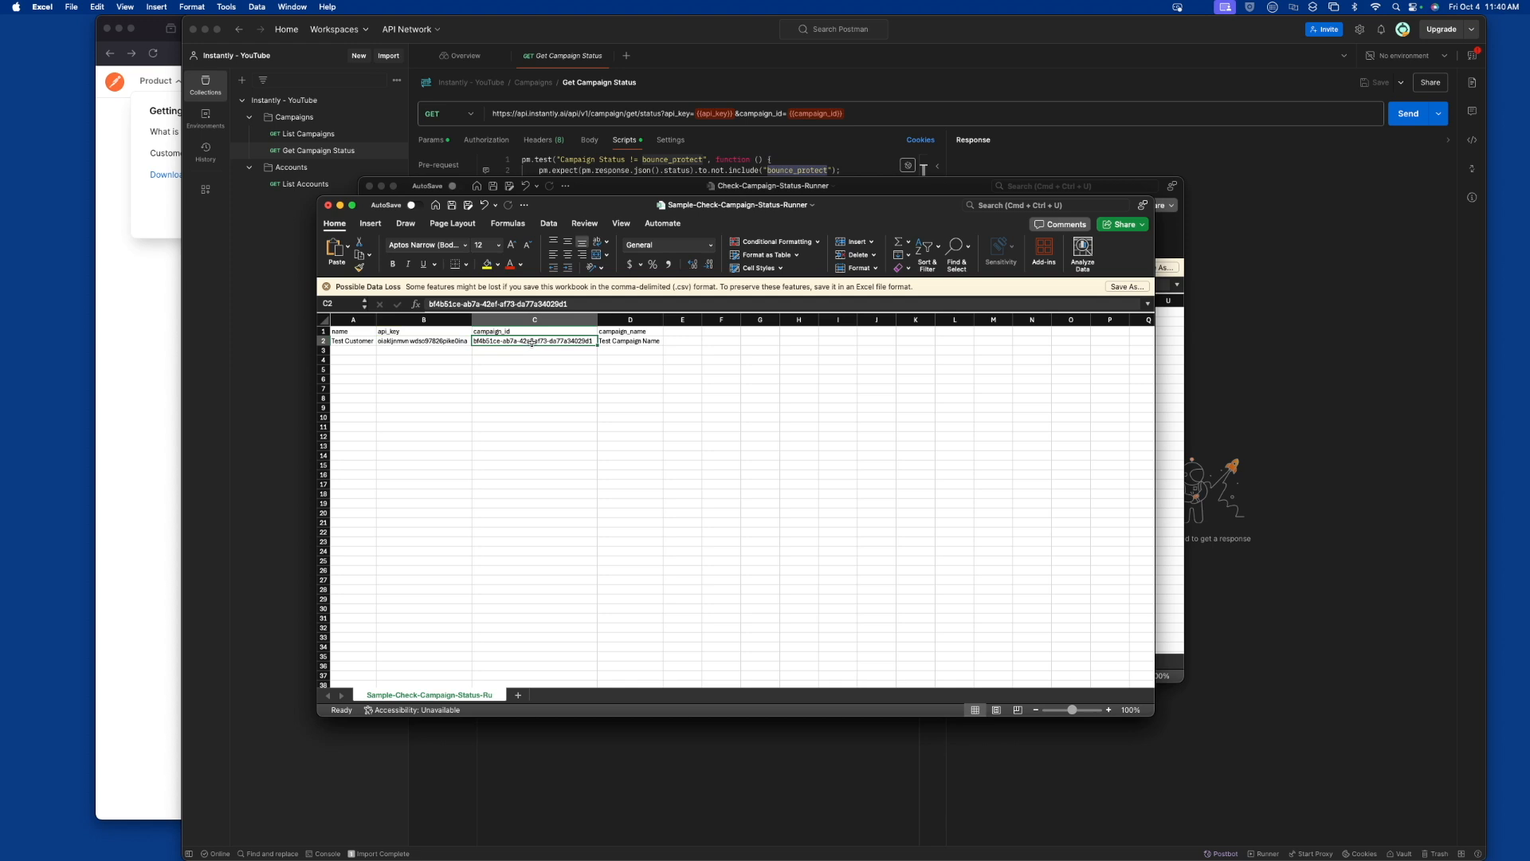
click(339, 341)
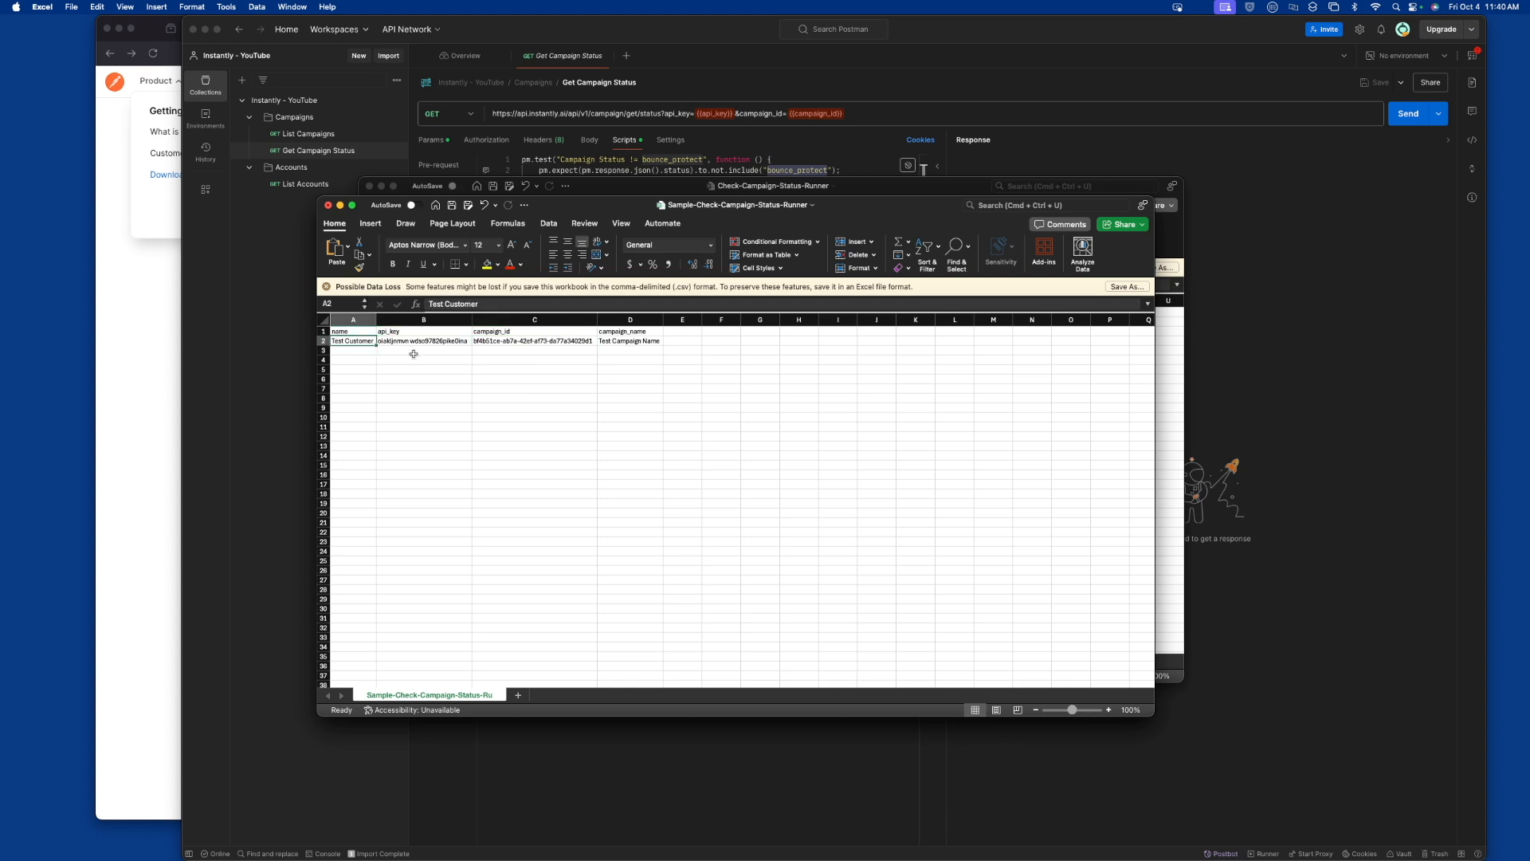
click(612, 342)
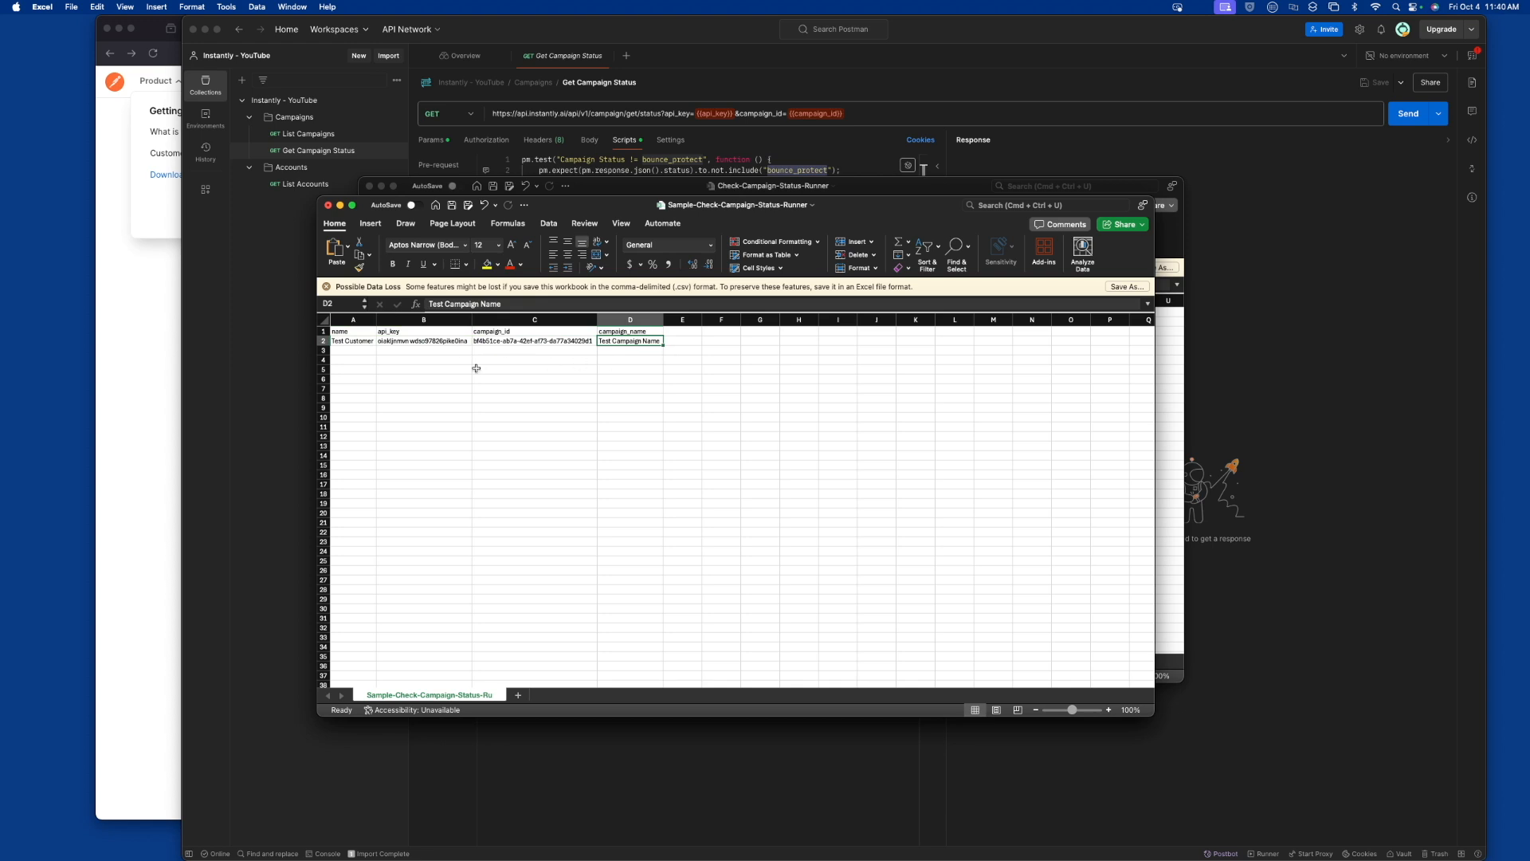
drag(322, 351, 314, 474)
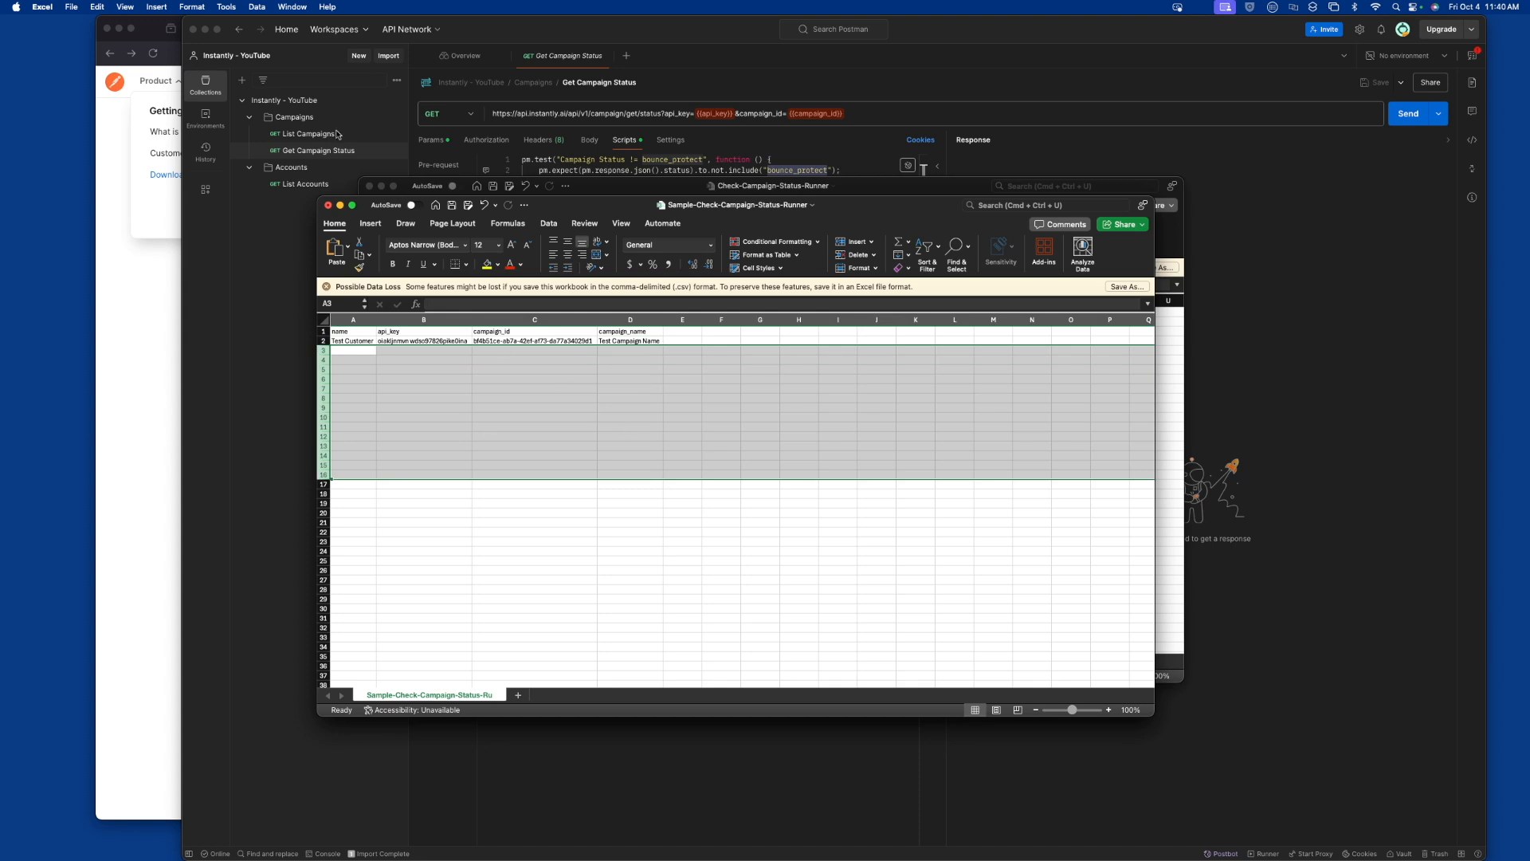
Switch to Postman, set up a run of the Campaigns folder and exclude the List Campaigns request
click(259, 236)
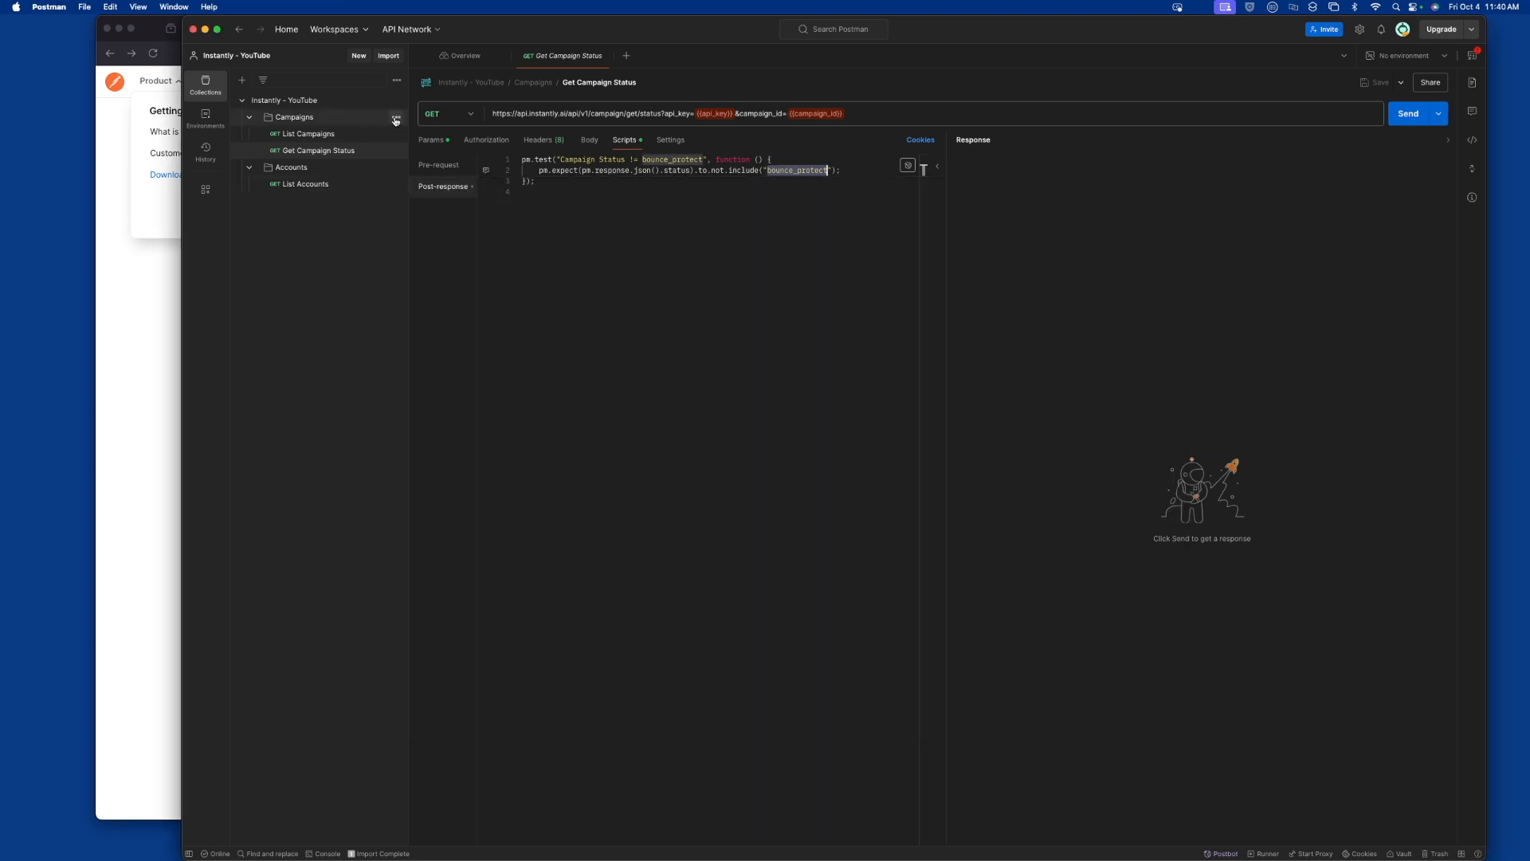
click(395, 118)
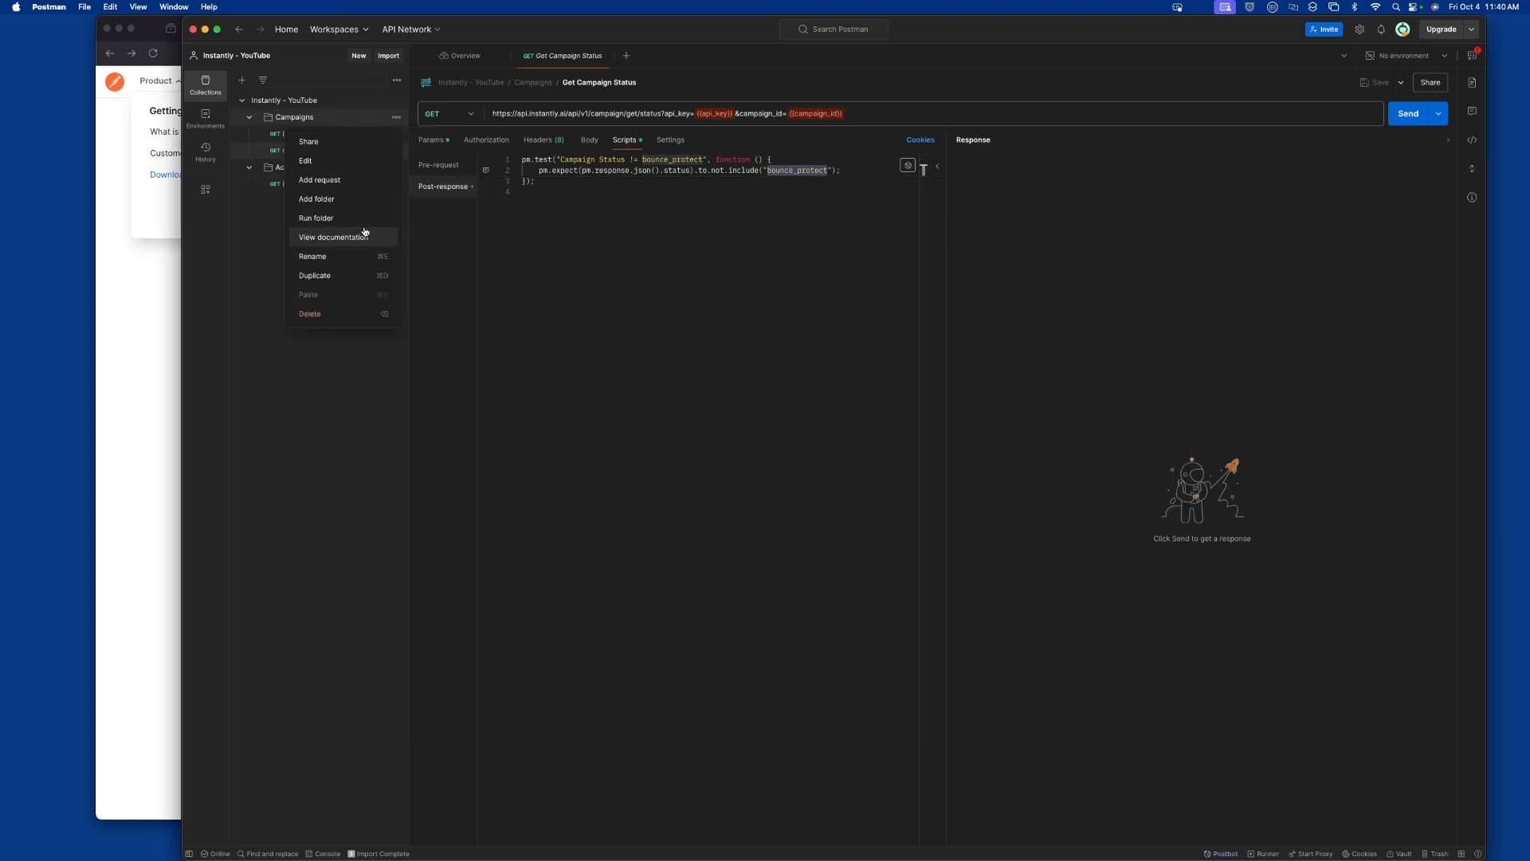
click(360, 222)
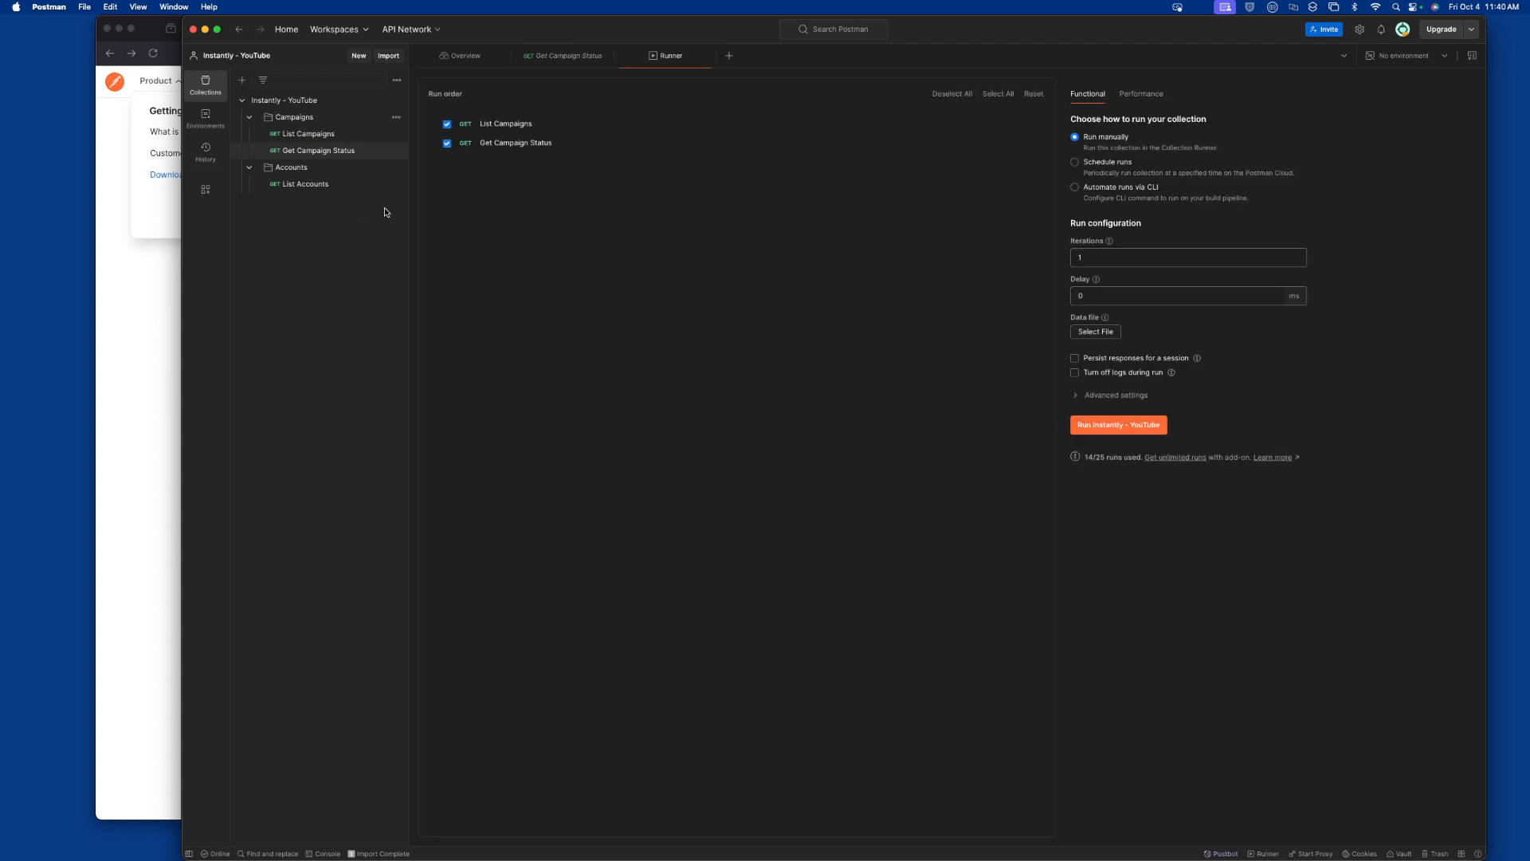
click(447, 125)
Load Check-Campaign-Status-Runner.csv from the YouTube folder in Downloads as the run's data file
click(1097, 336)
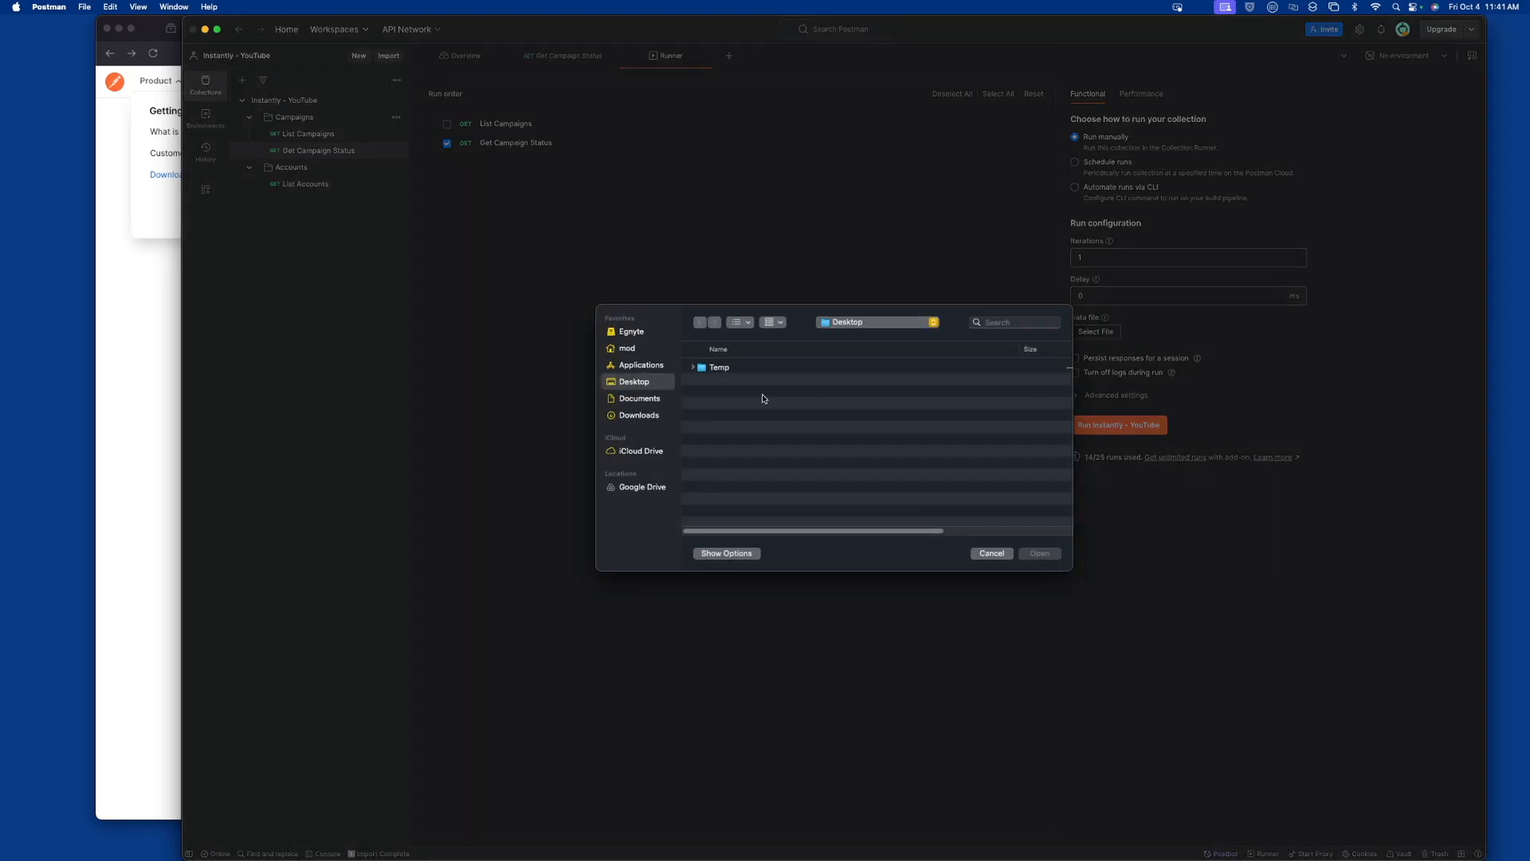
click(639, 415)
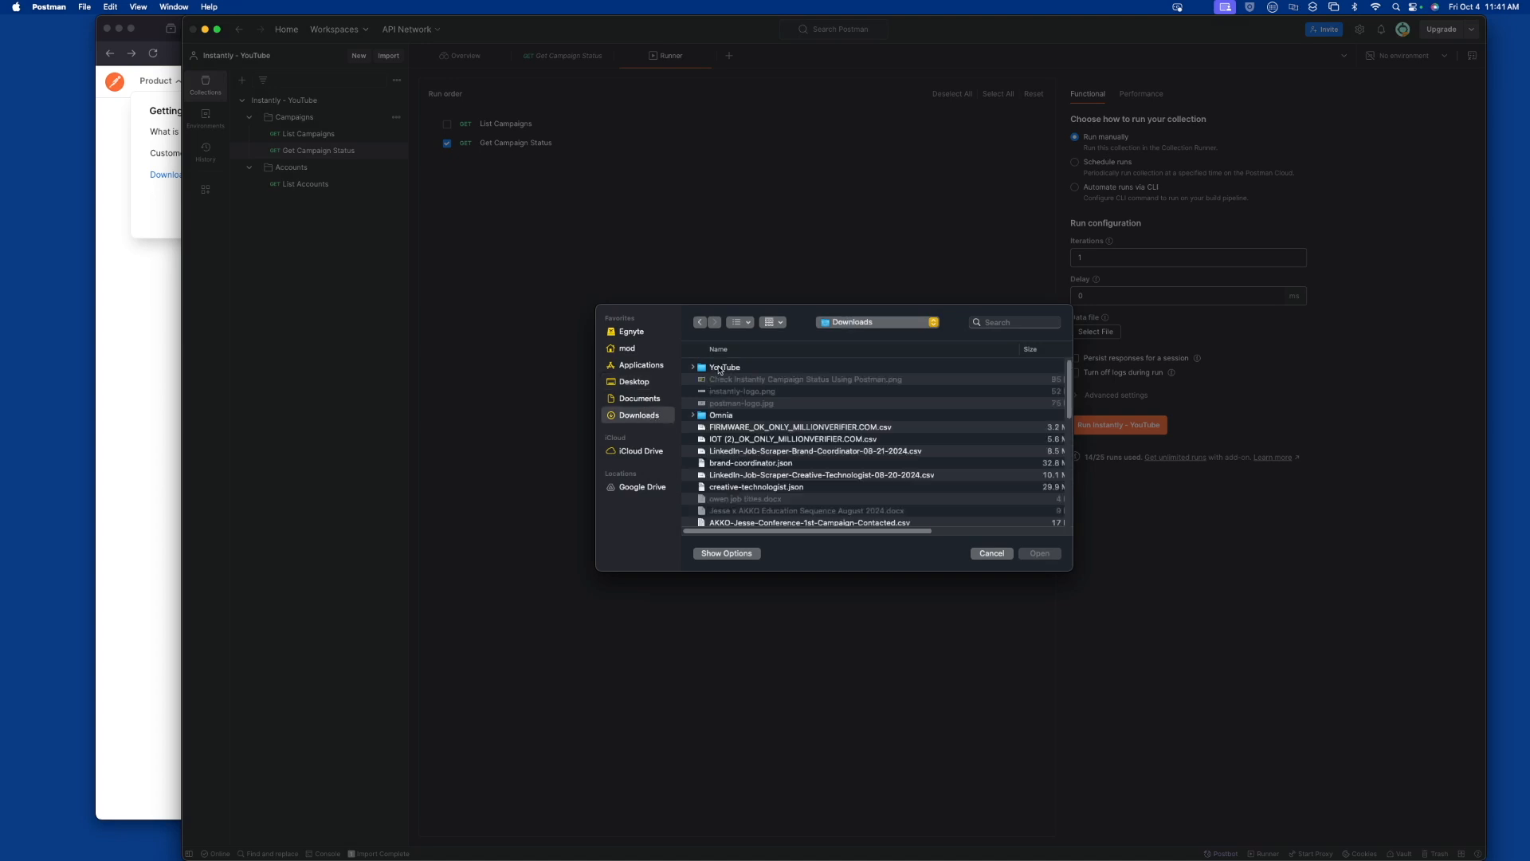
double_click(723, 368)
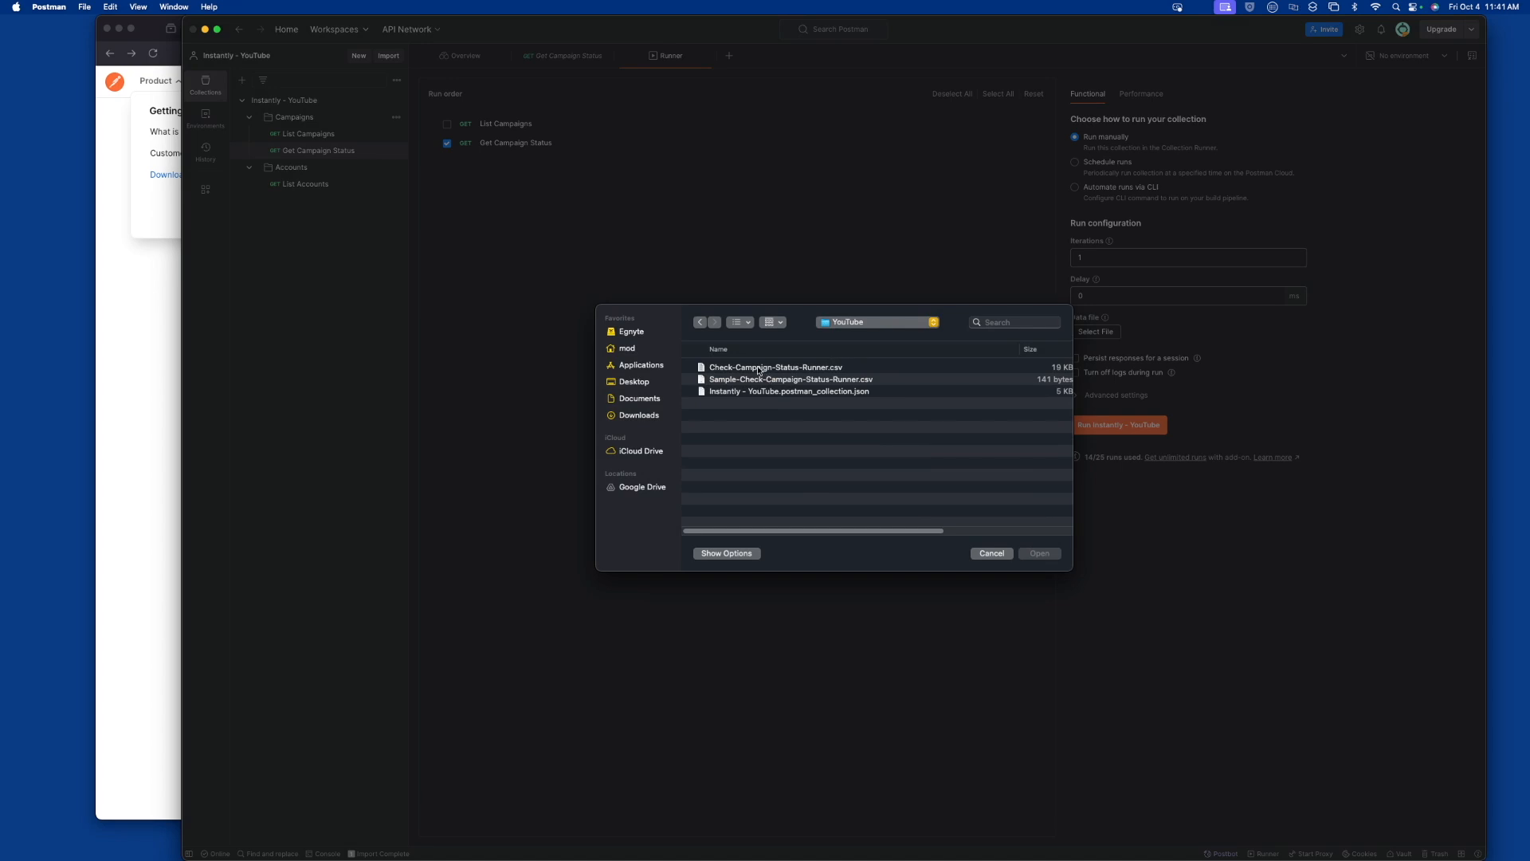
click(759, 370)
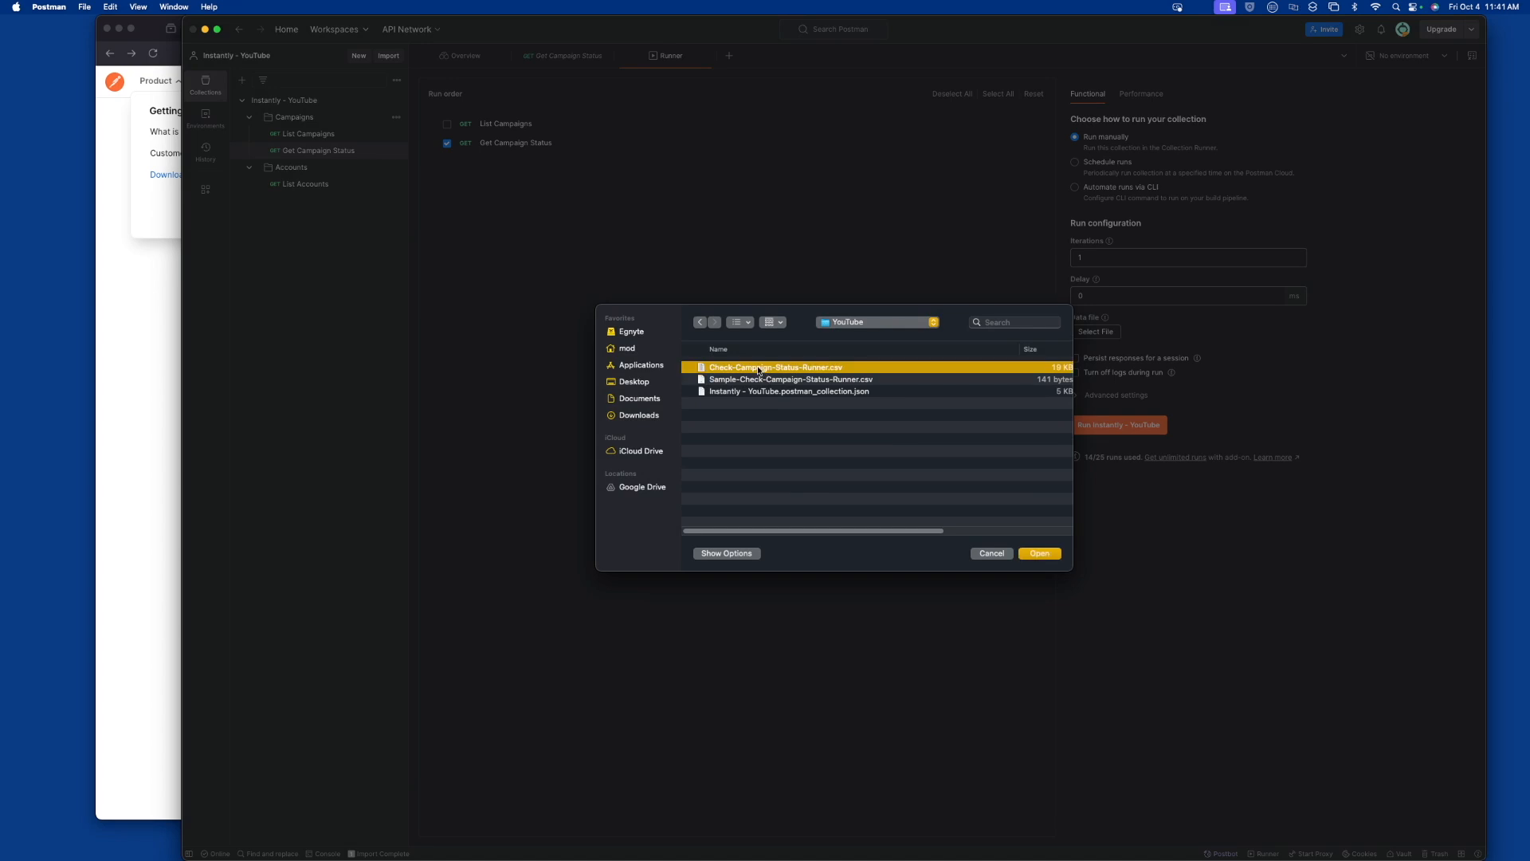
click(1043, 555)
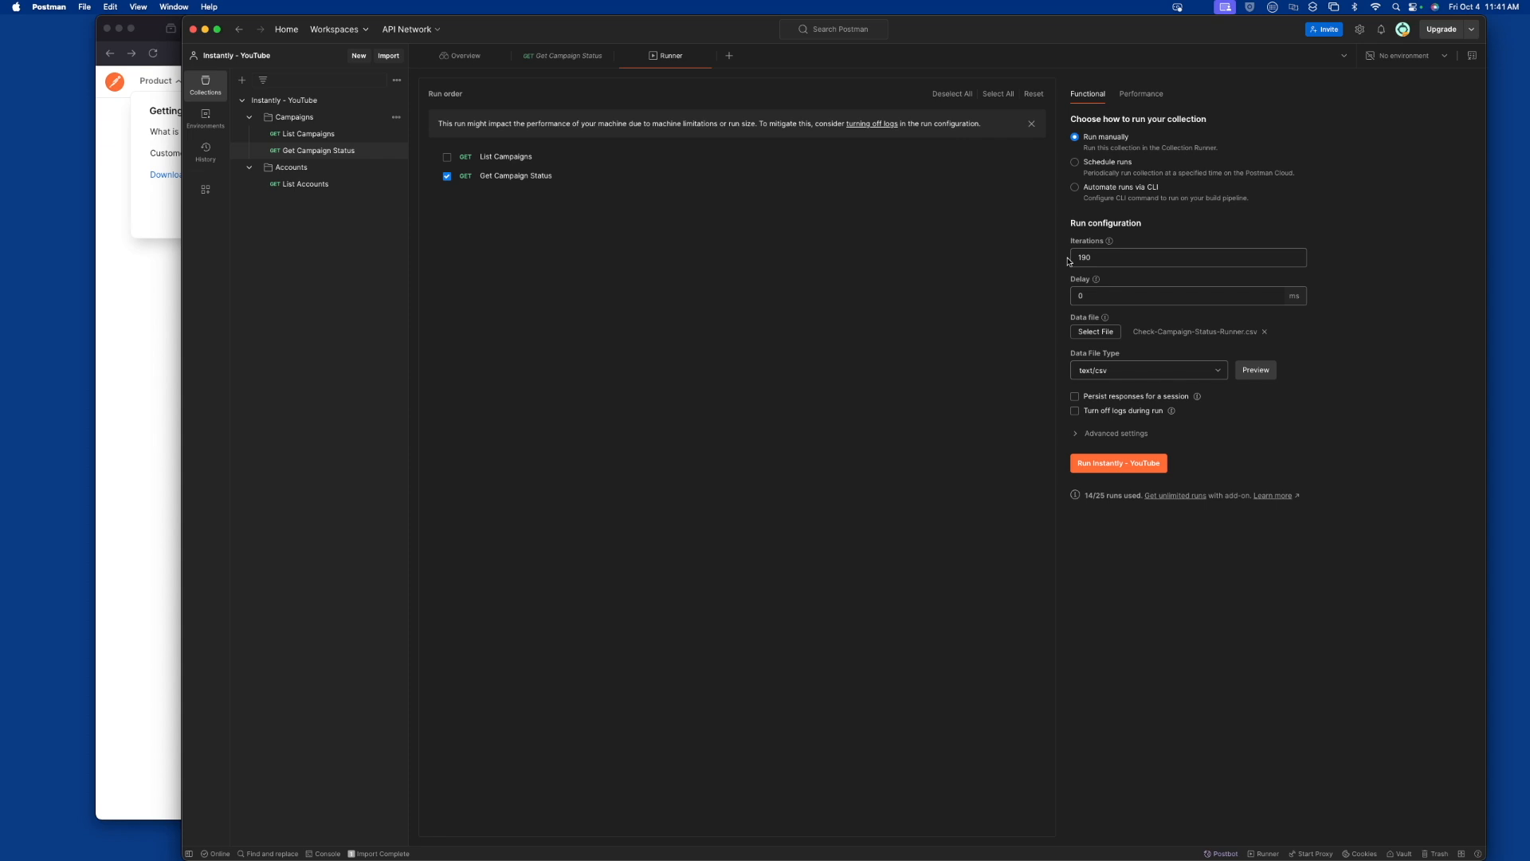
Preview the data file's rows, start the Instantly - YouTube run and stop it after the first several iterations
click(1262, 369)
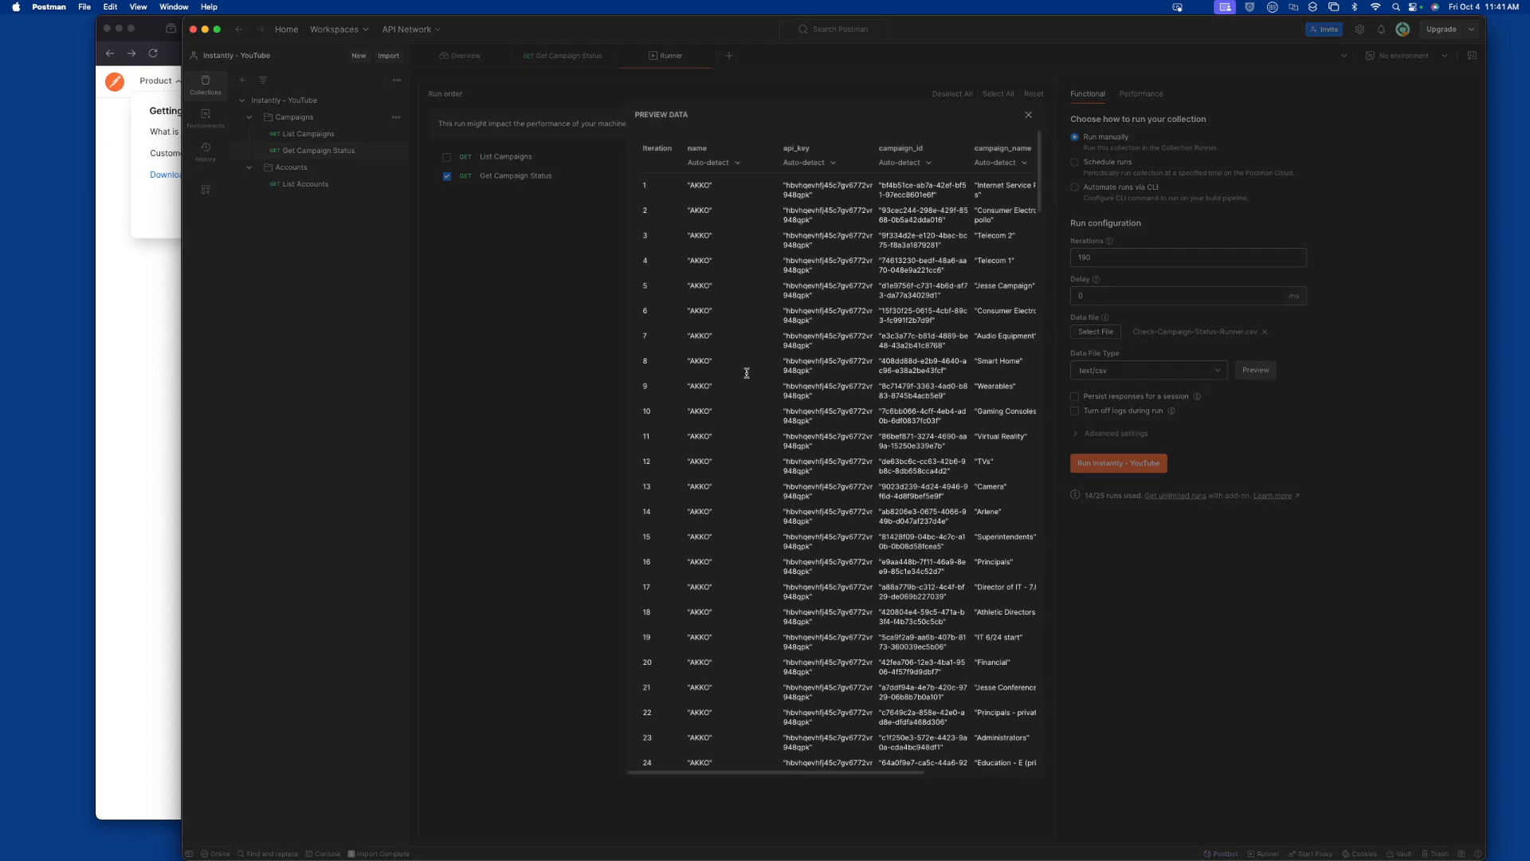
click(1029, 116)
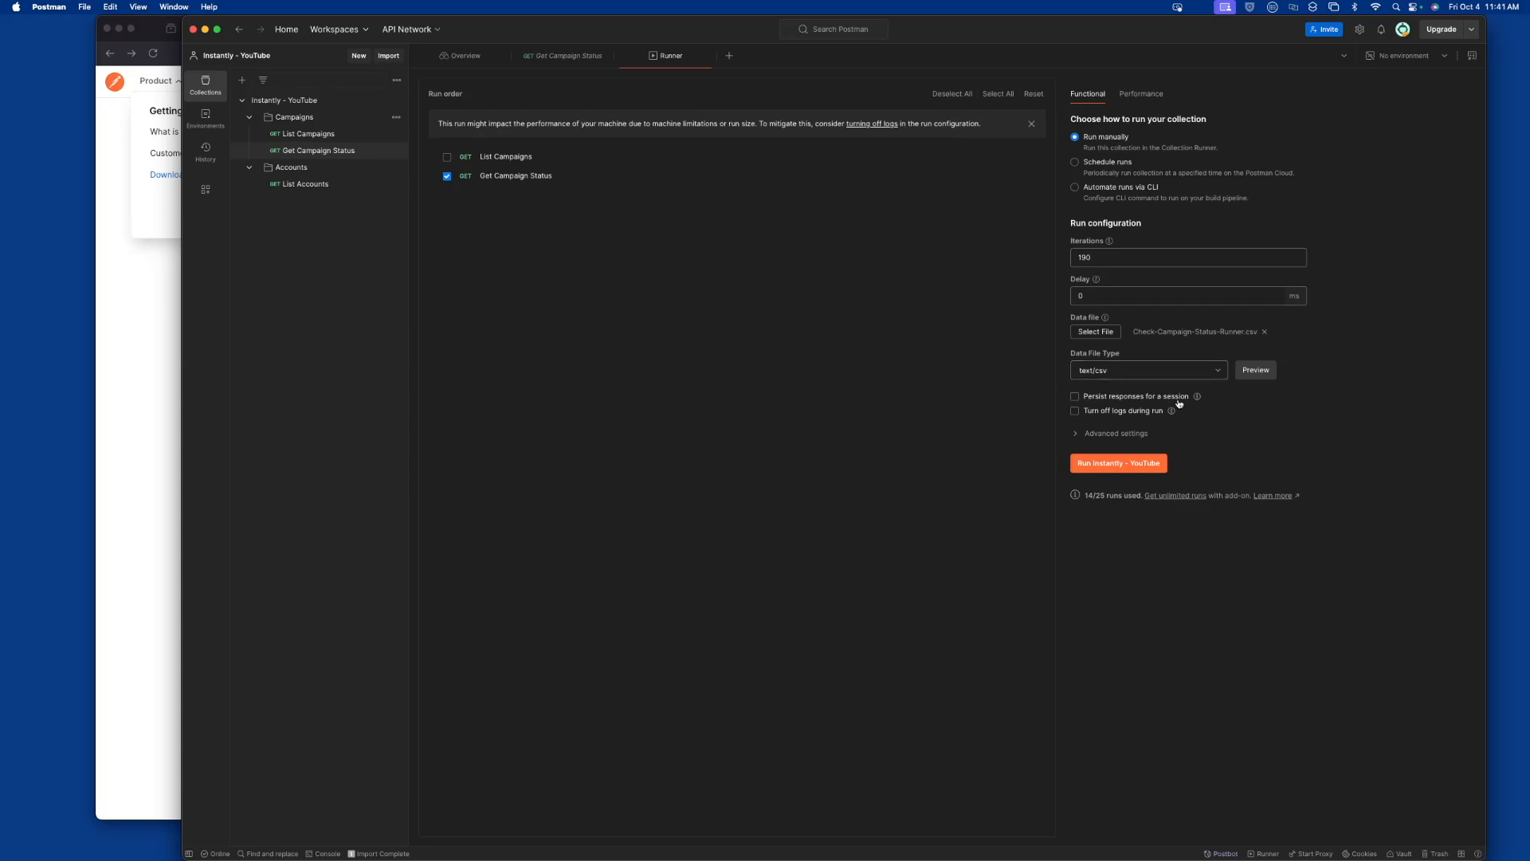
click(1106, 473)
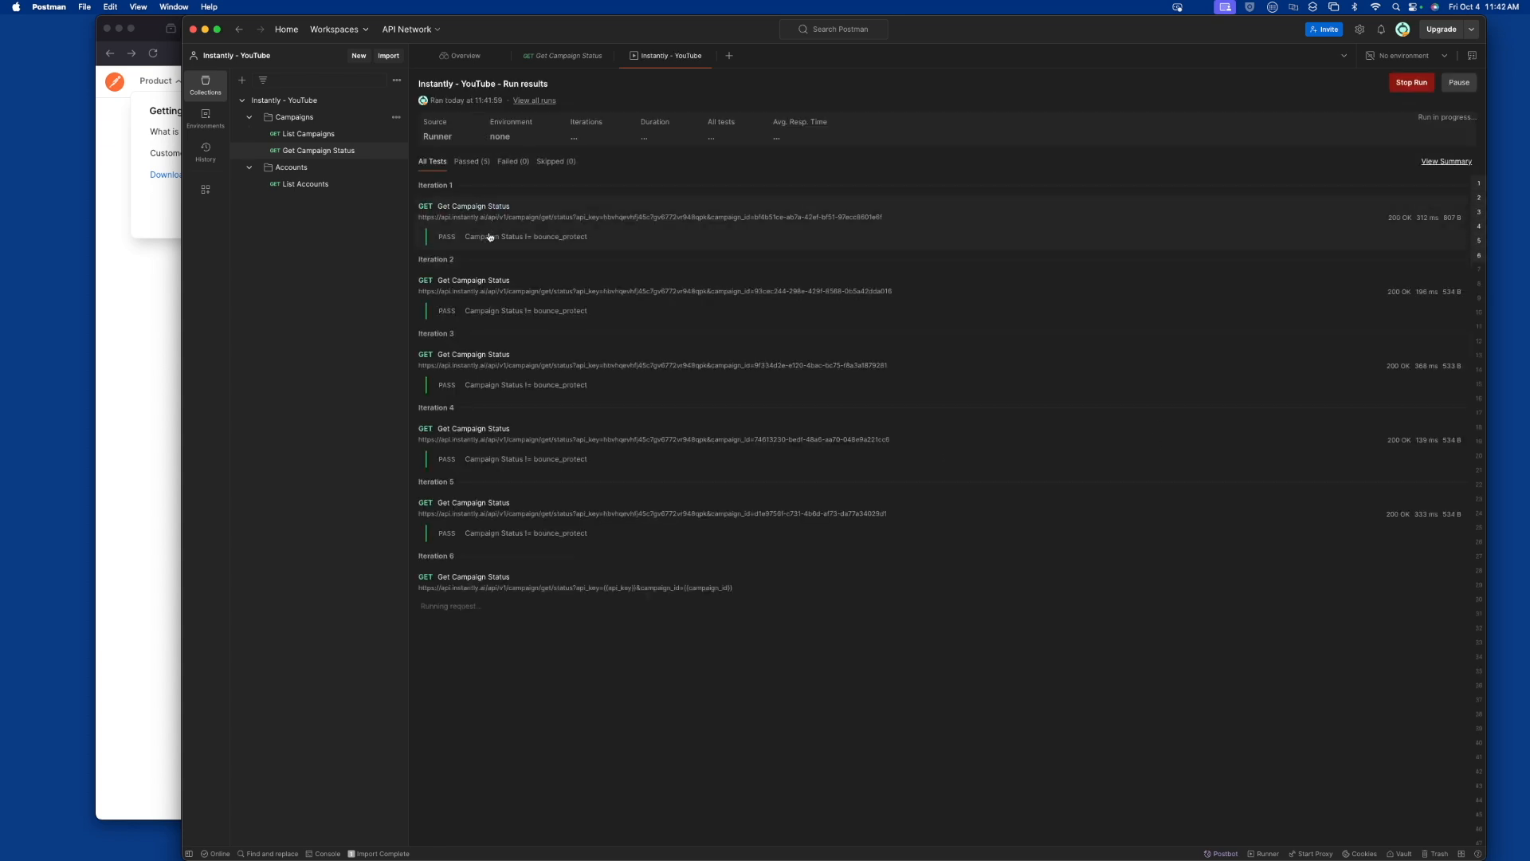
click(1405, 85)
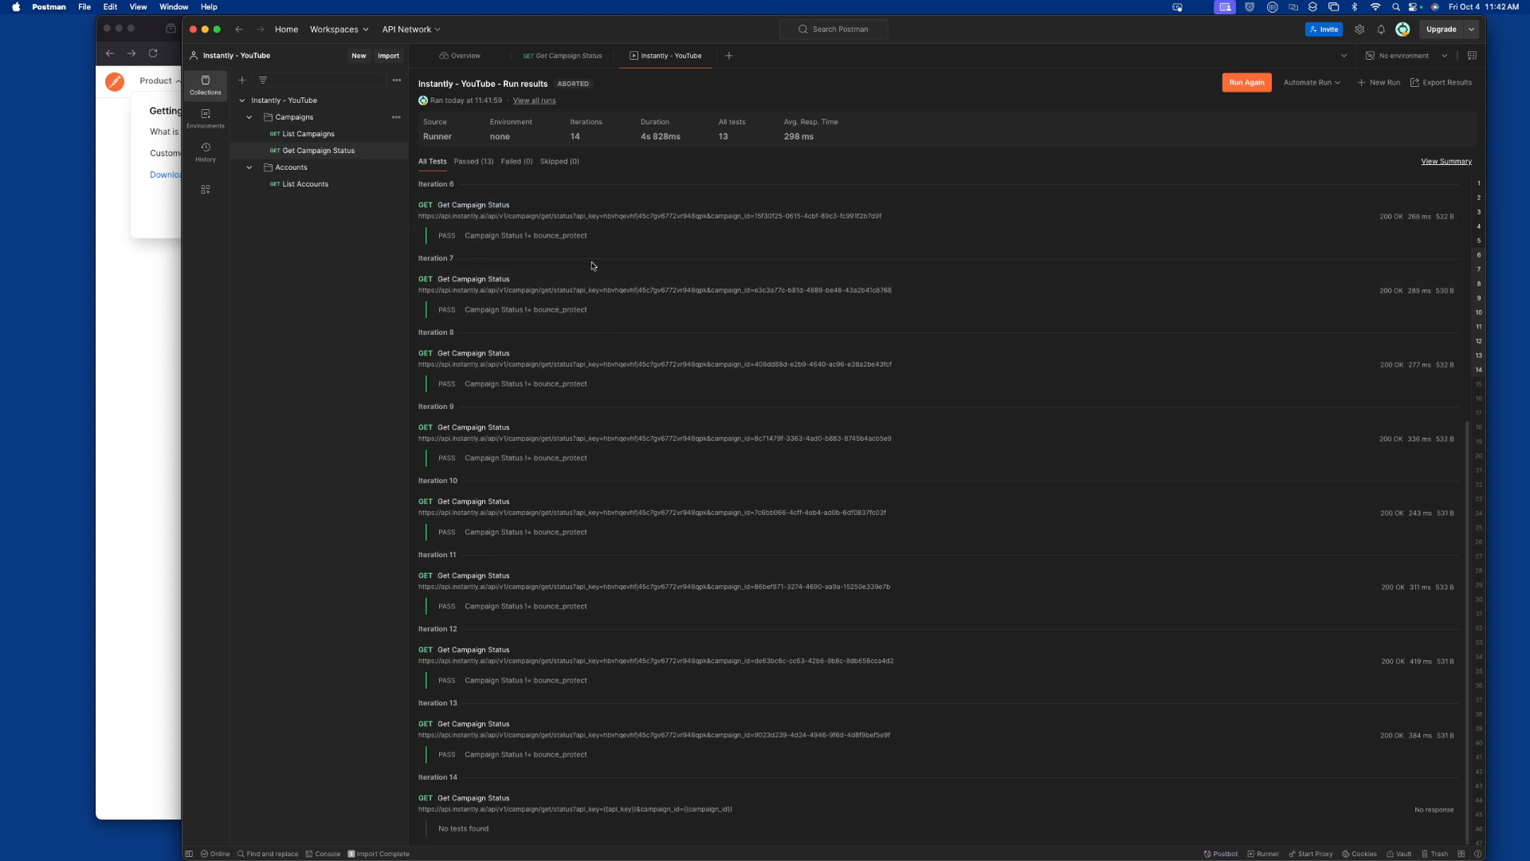
Review the Get Campaign Status test script against the run's iteration results, and inspect the first iterations' response details
click(336, 150)
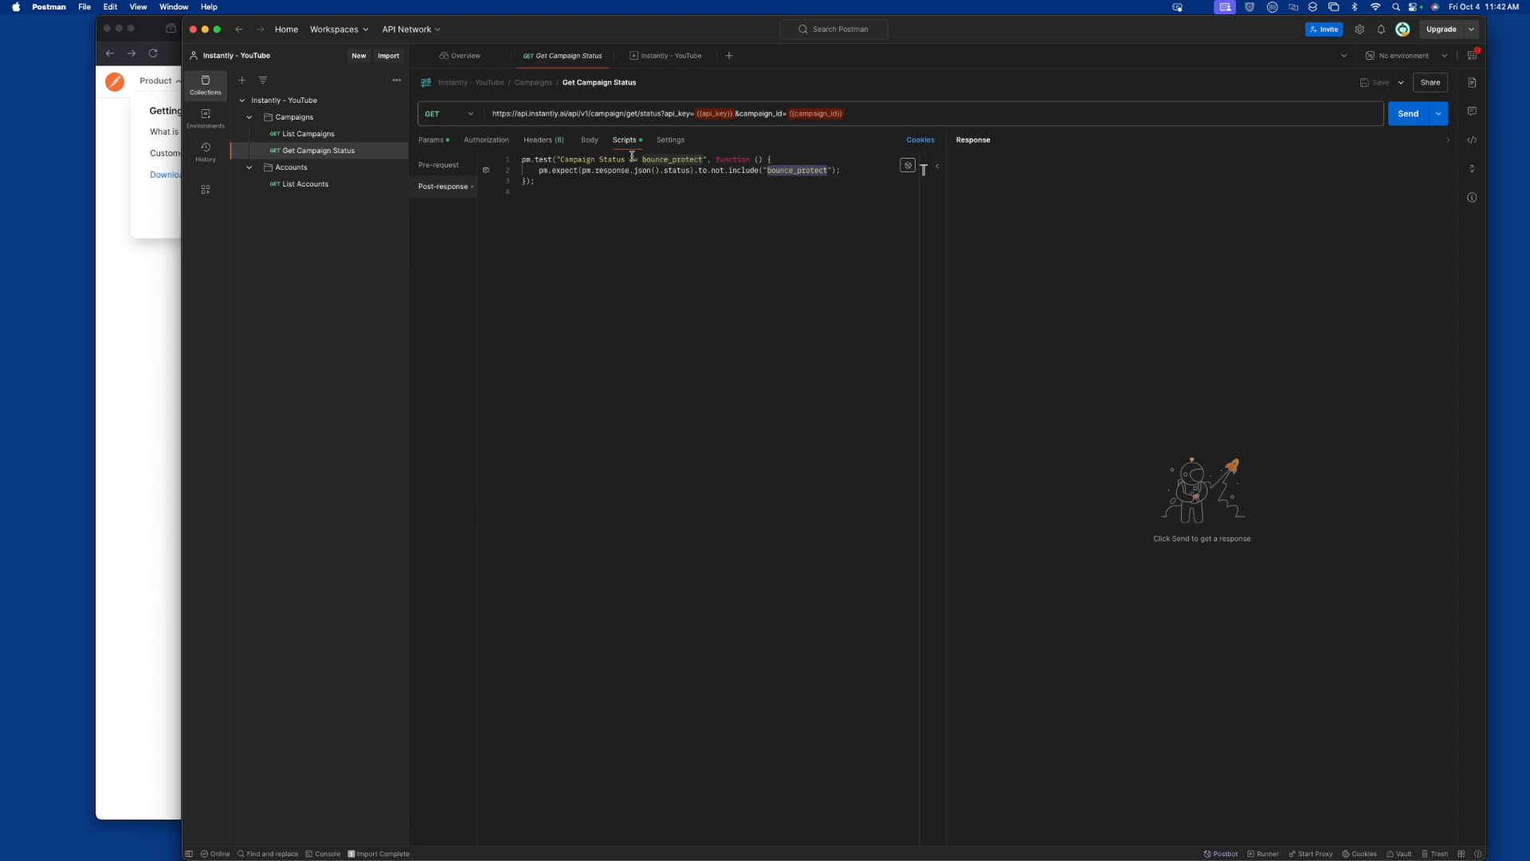
click(674, 56)
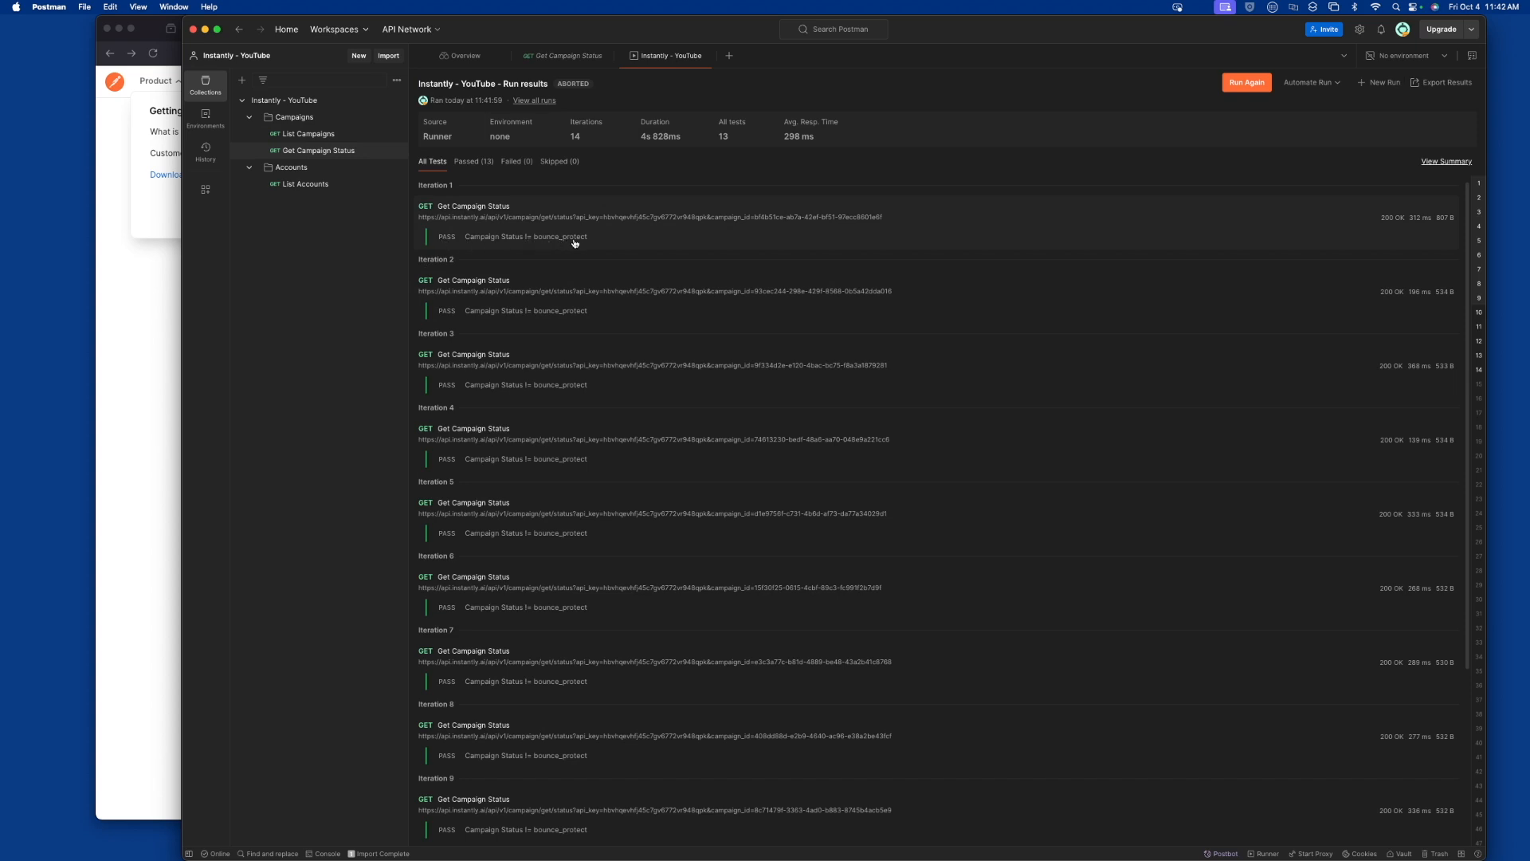
scroll(566, 431, down, 2)
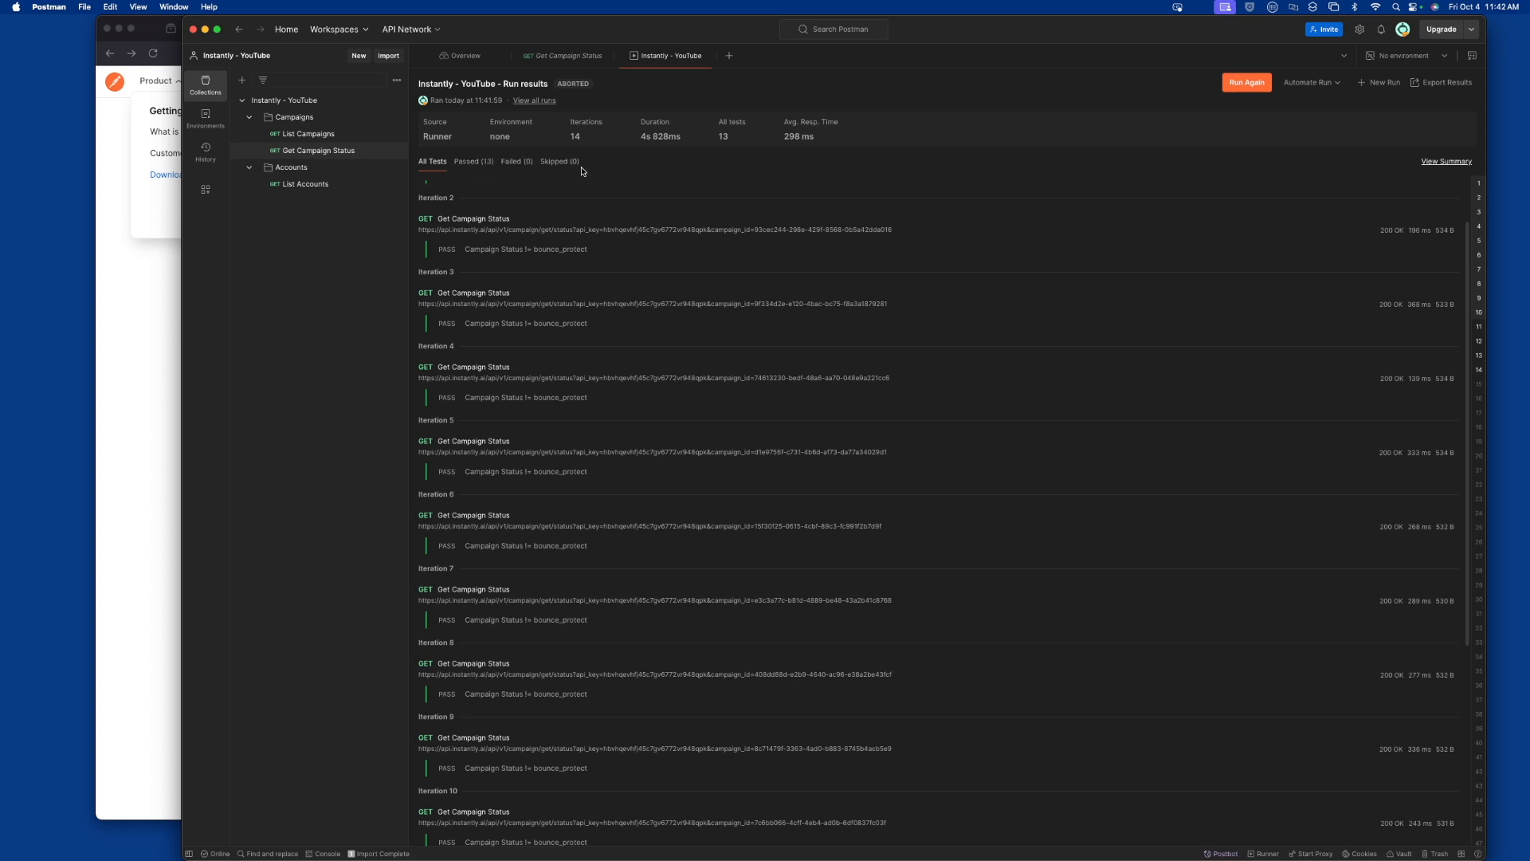
scroll(630, 319, down, 5)
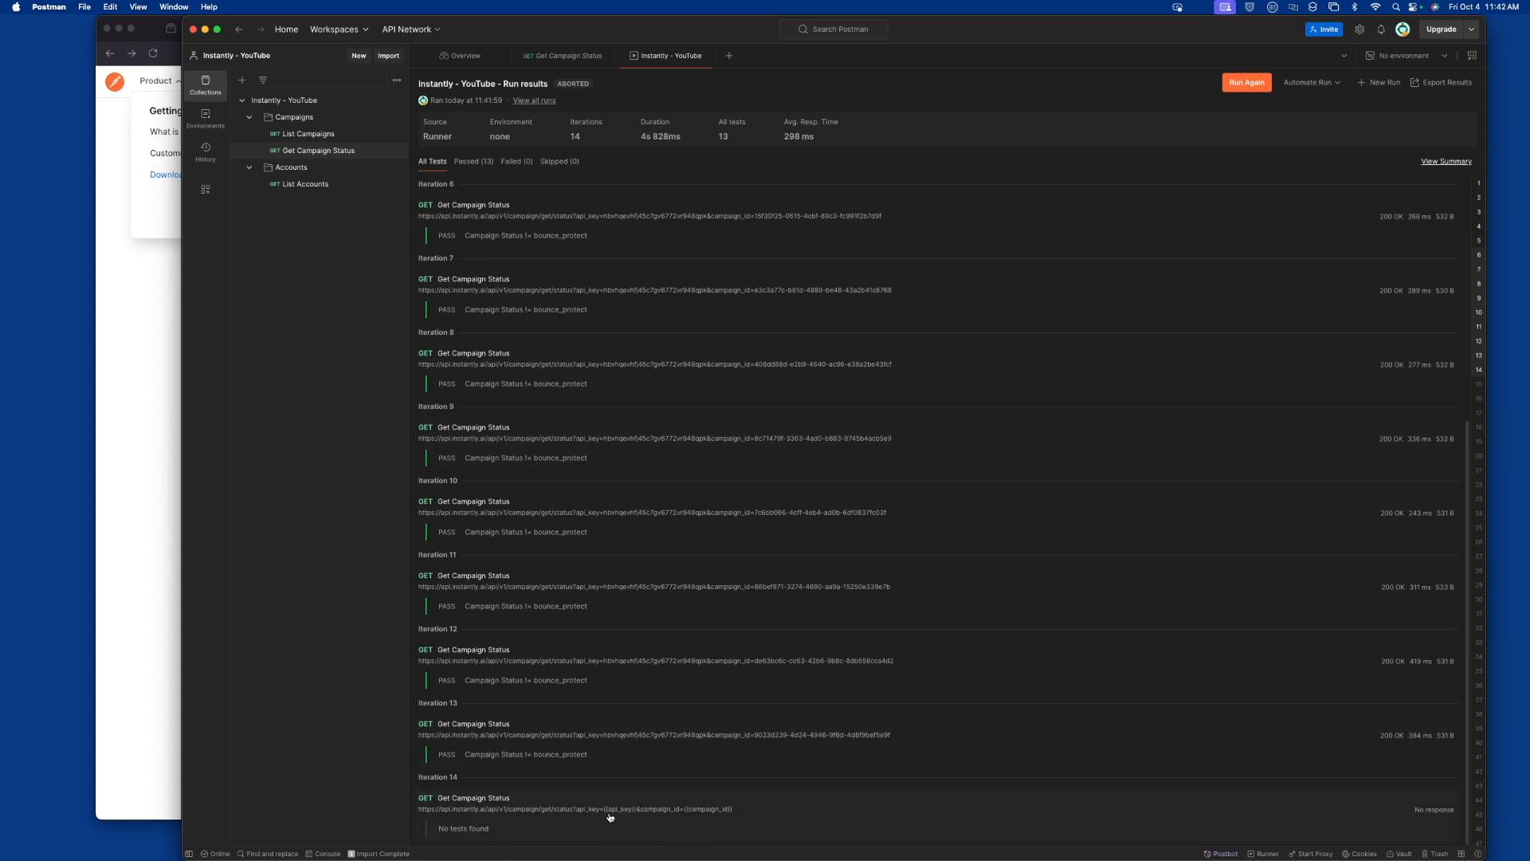
scroll(611, 812, up, 5)
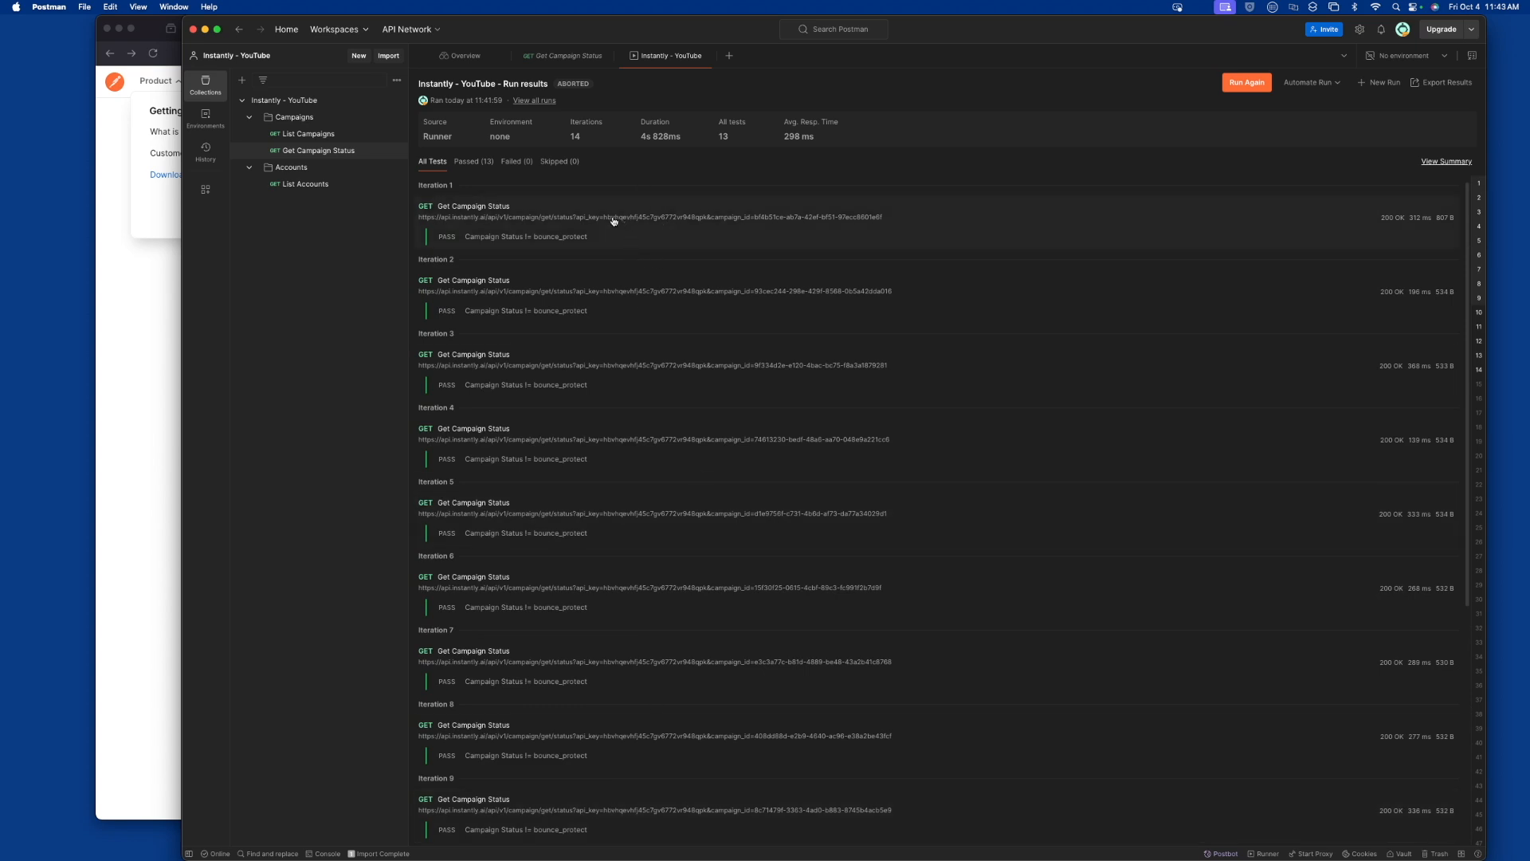
click(530, 234)
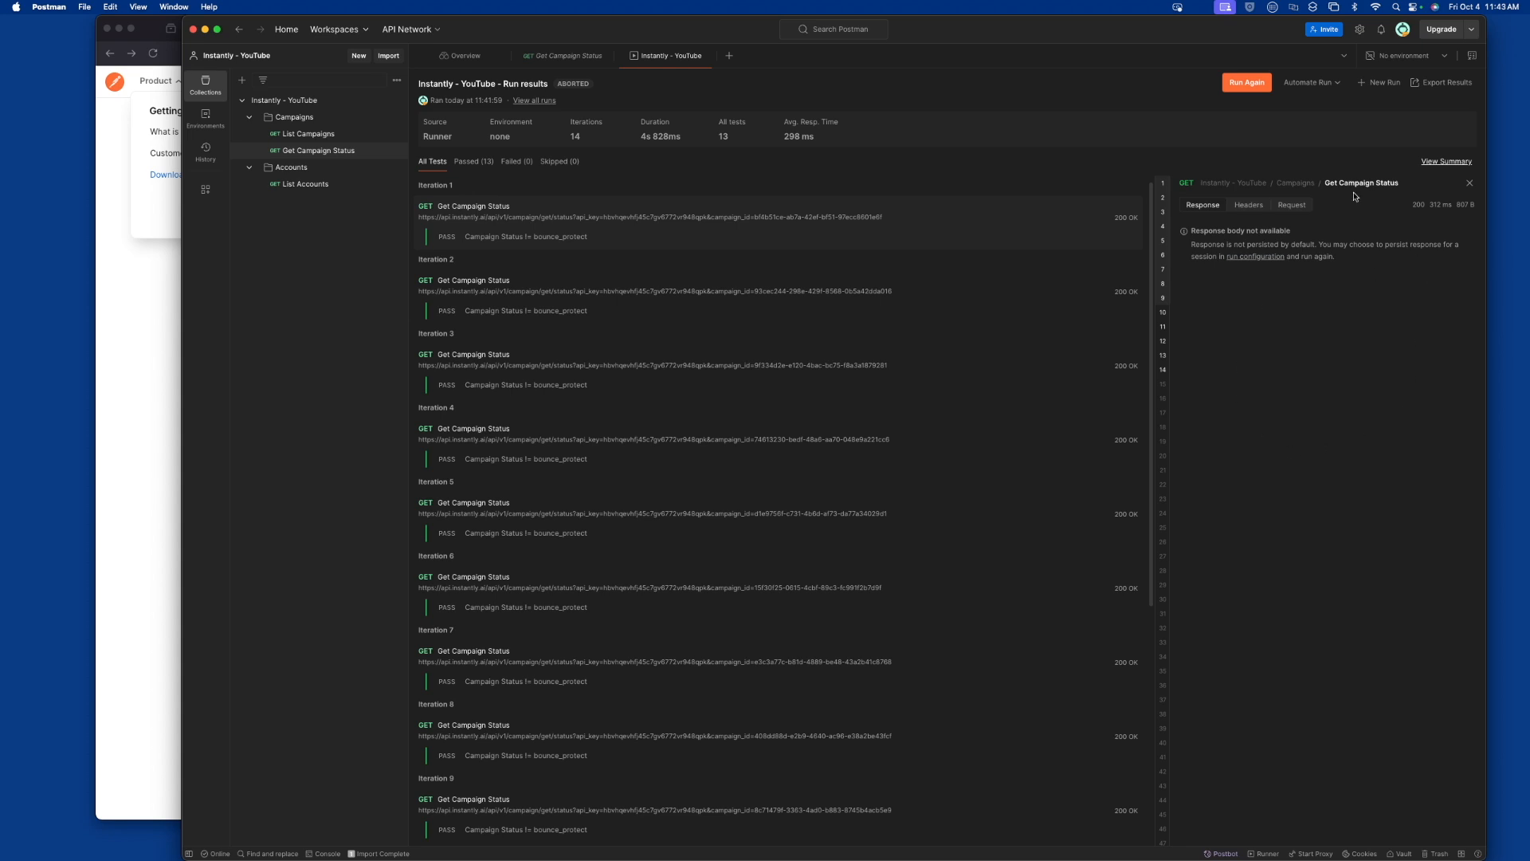
click(840, 301)
Set up a new run with responses persisted for the session, run Instantly - YouTube and stop it partway
click(1381, 84)
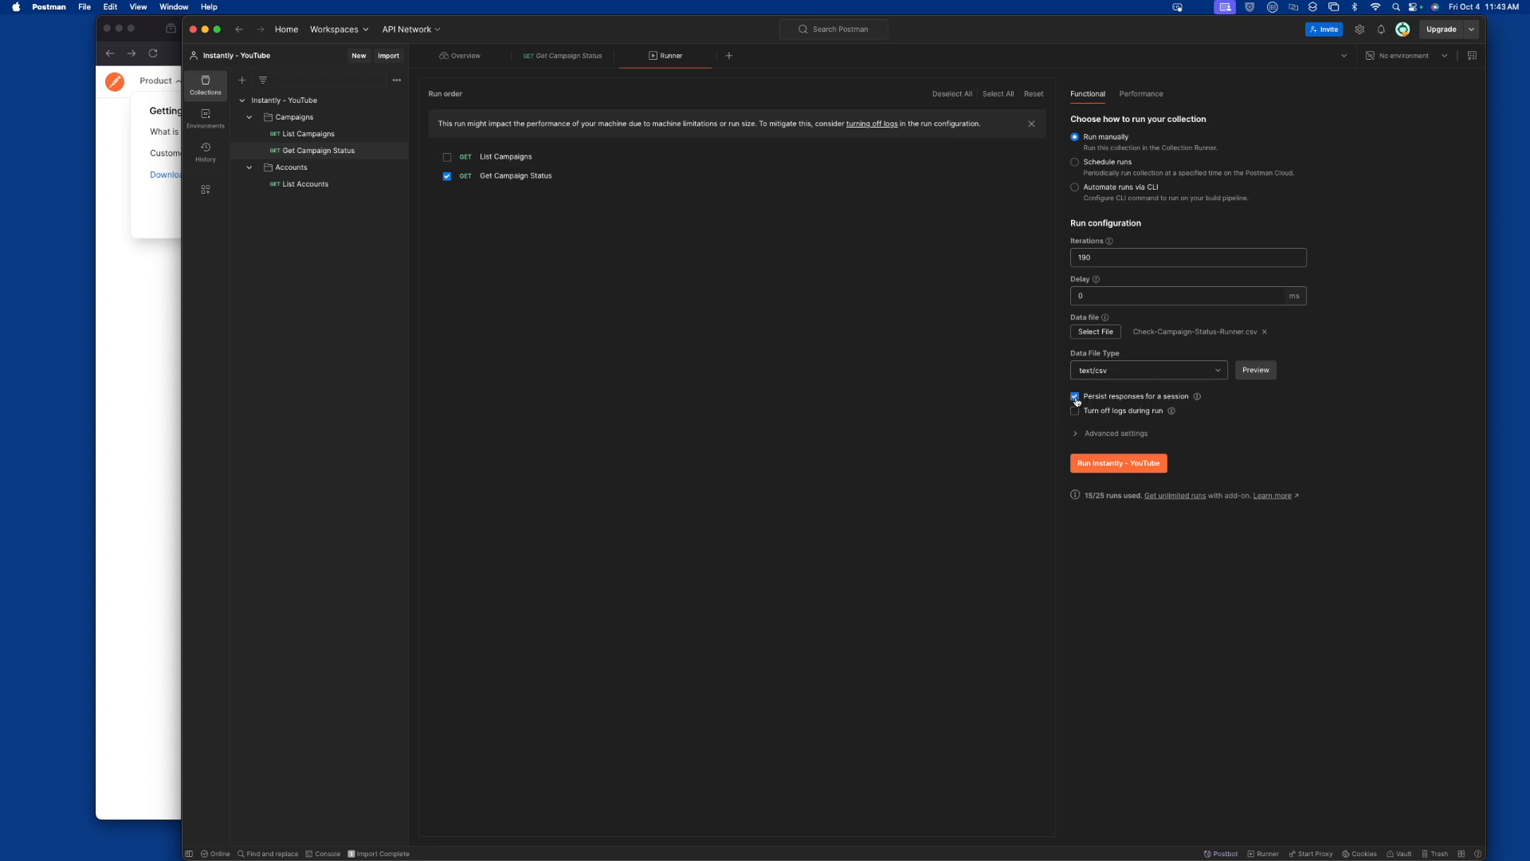
click(1140, 465)
click(1405, 85)
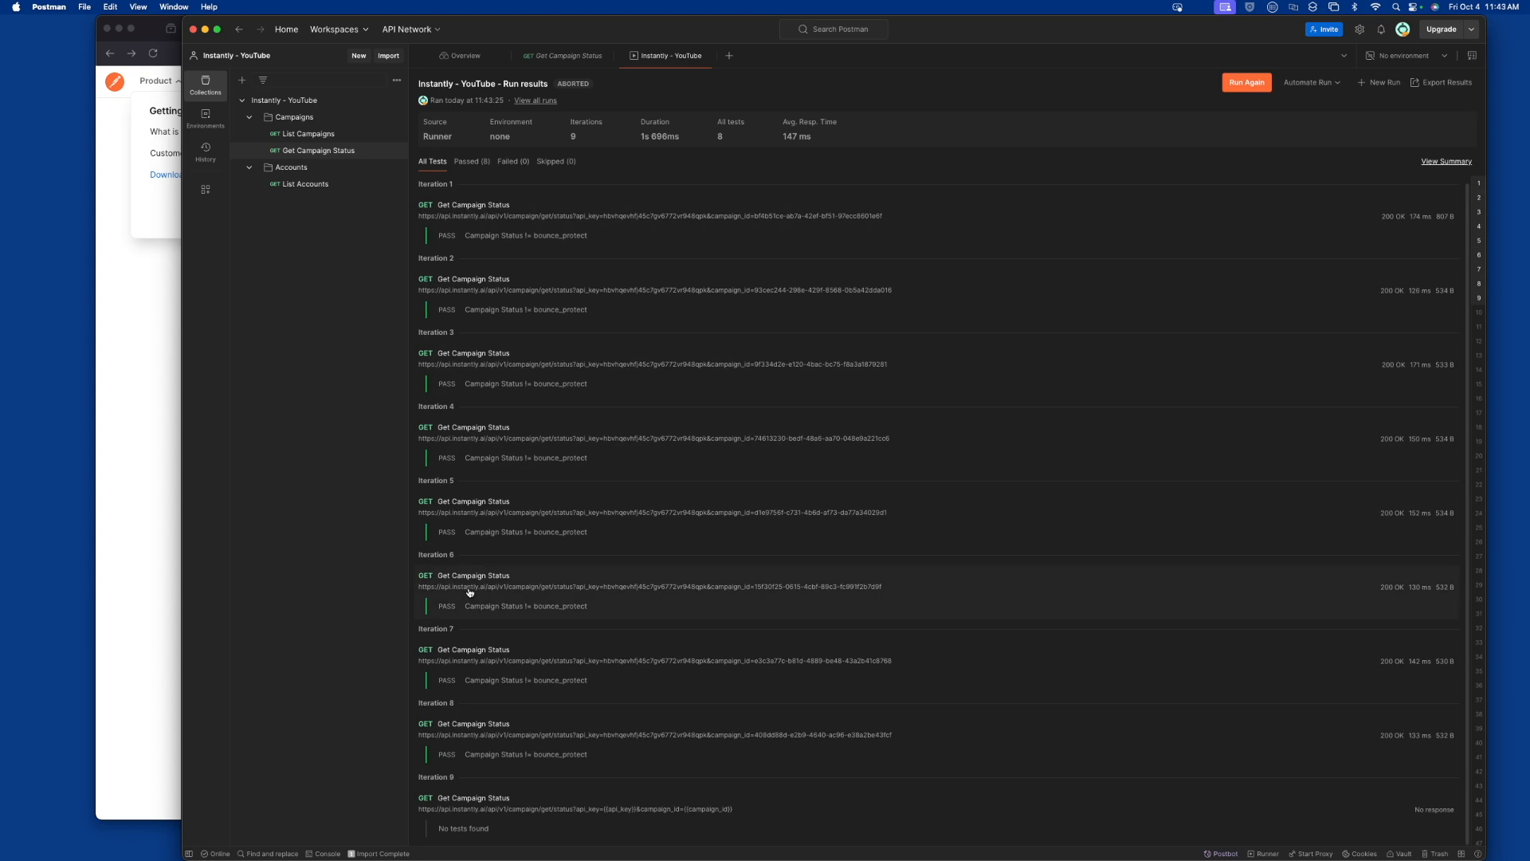
Examine the response body returned for iteration 1 and close its details
click(658, 233)
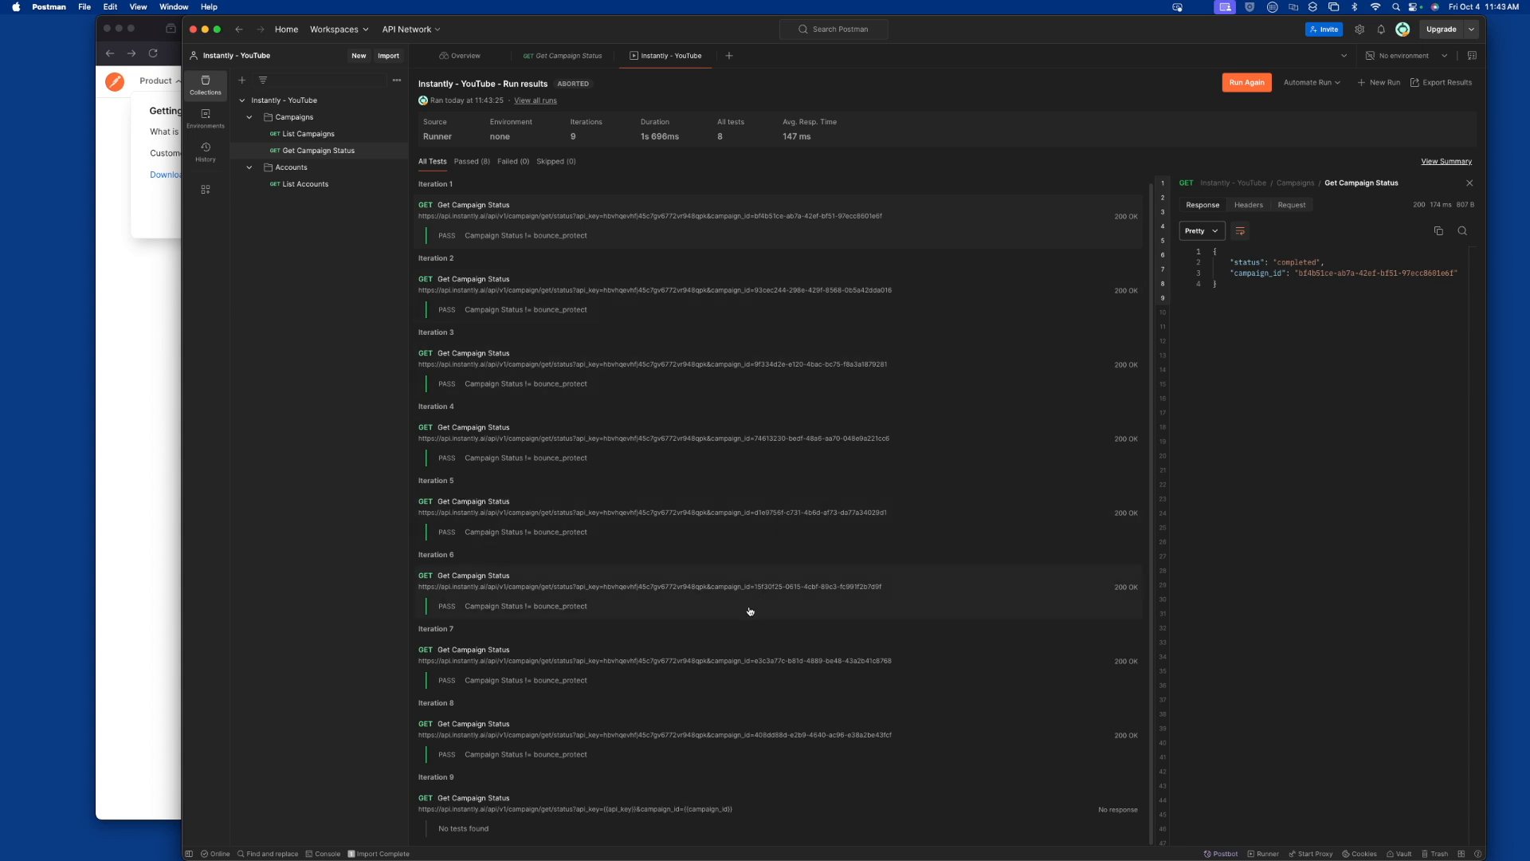
scroll(773, 456, up, 1)
click(1469, 182)
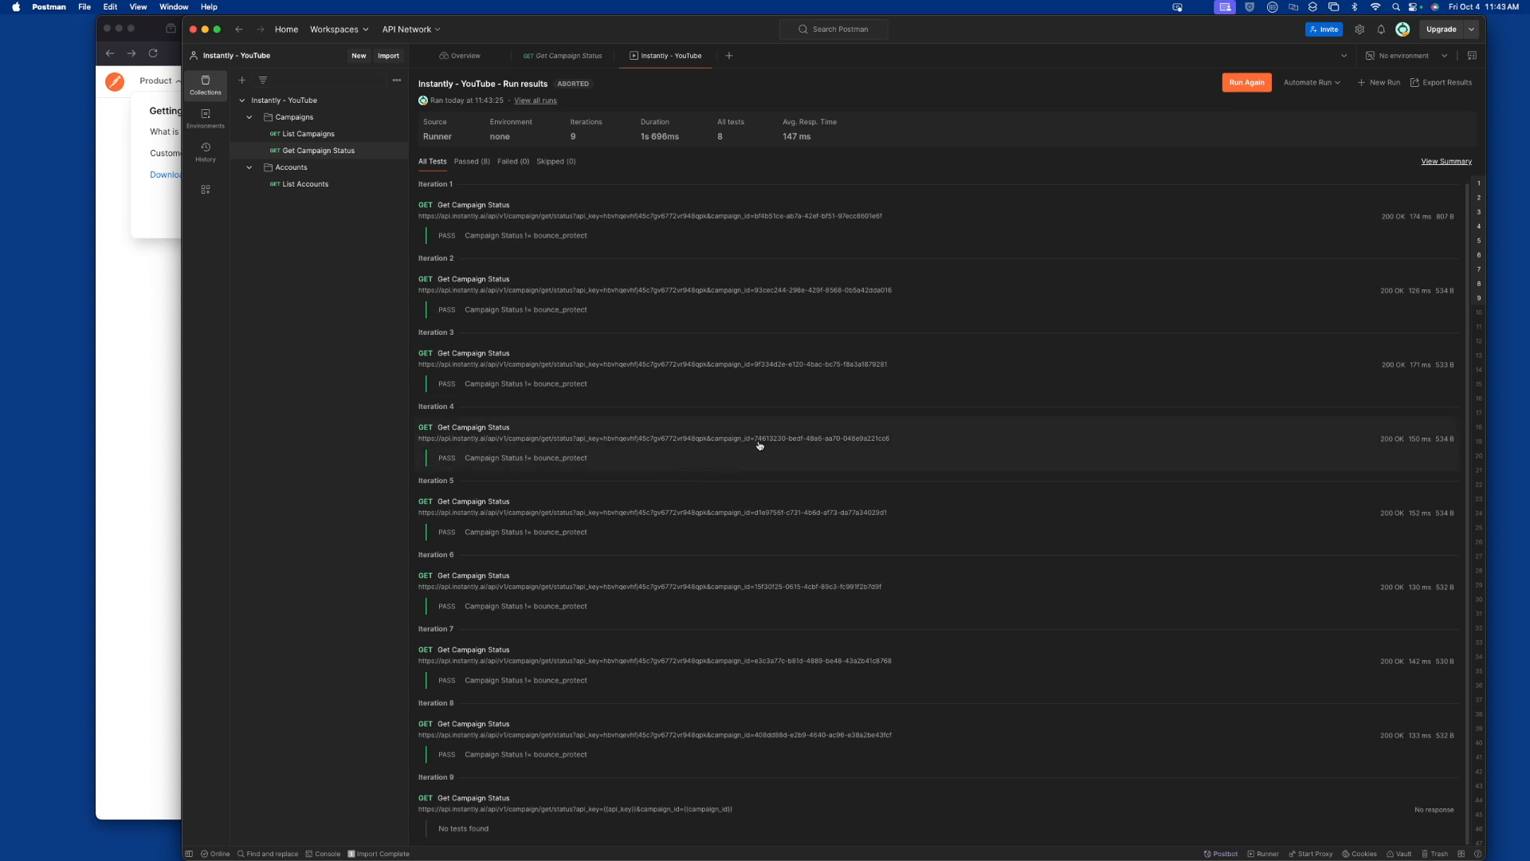
key(super+Tab)
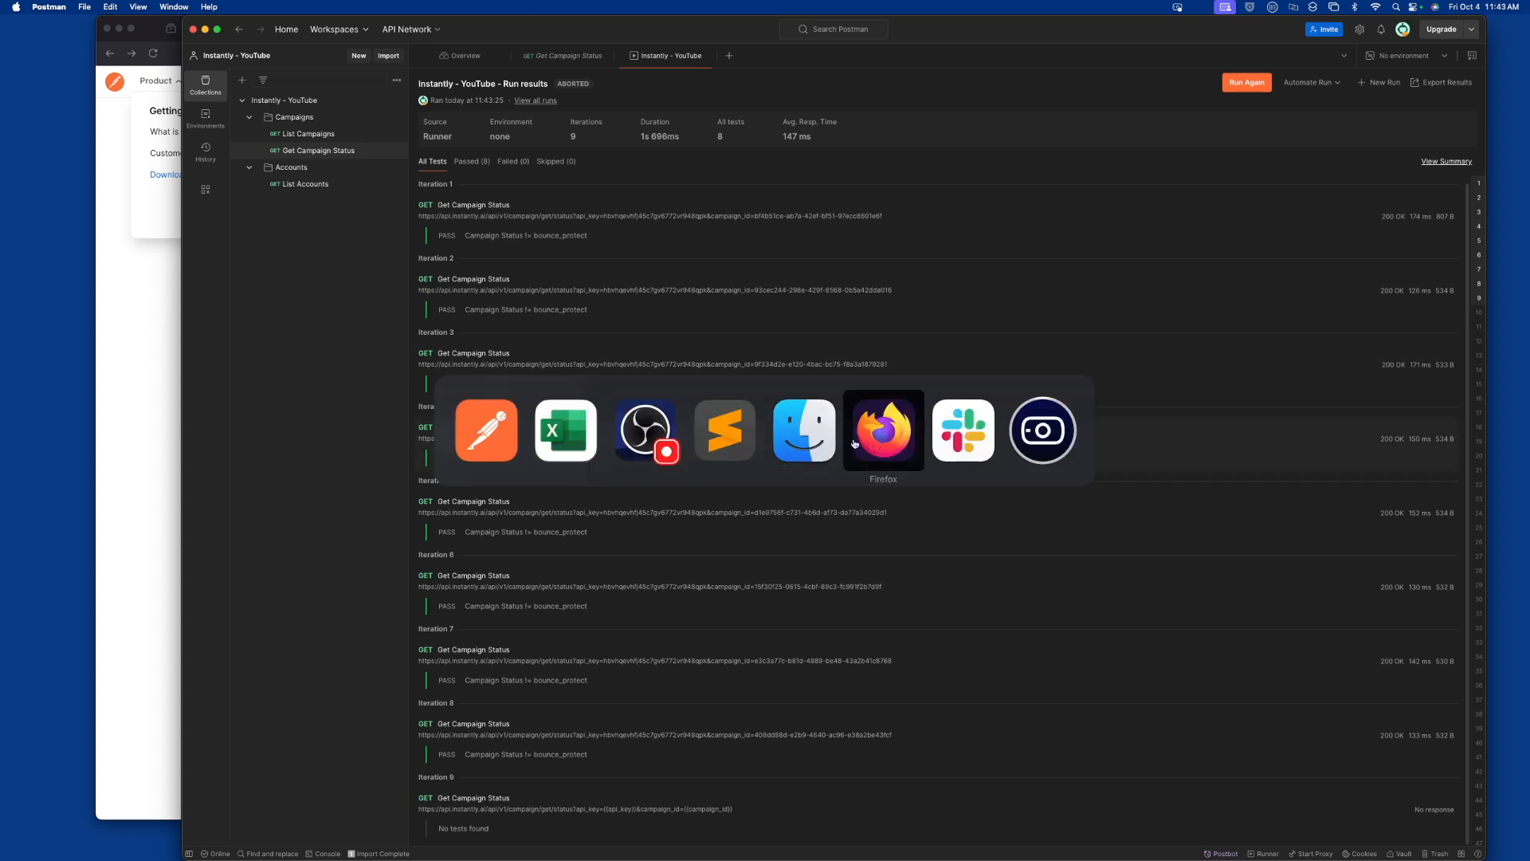
click(656, 439)
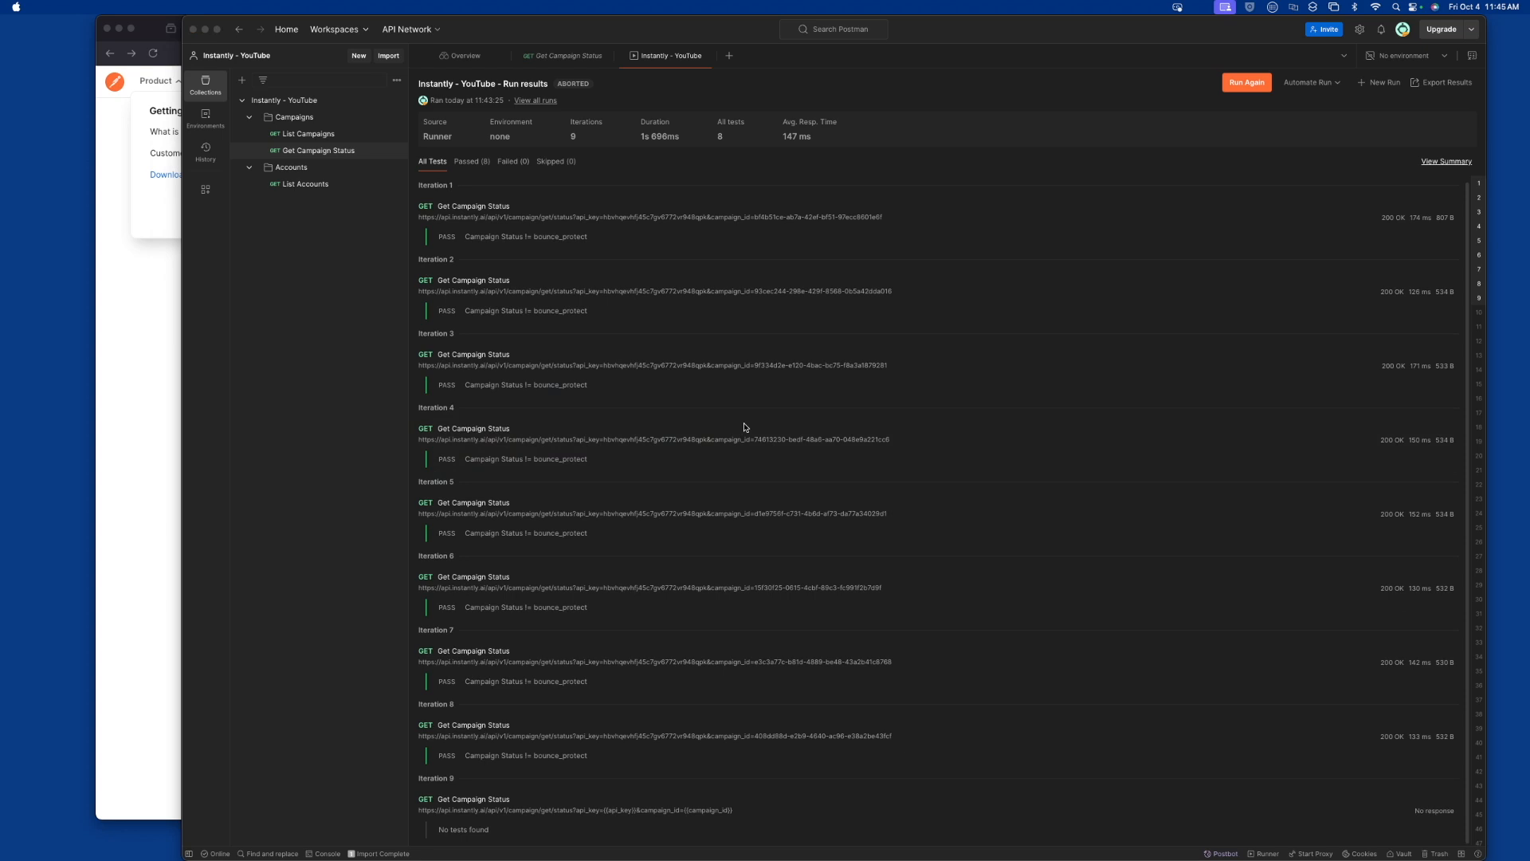
click(352, 333)
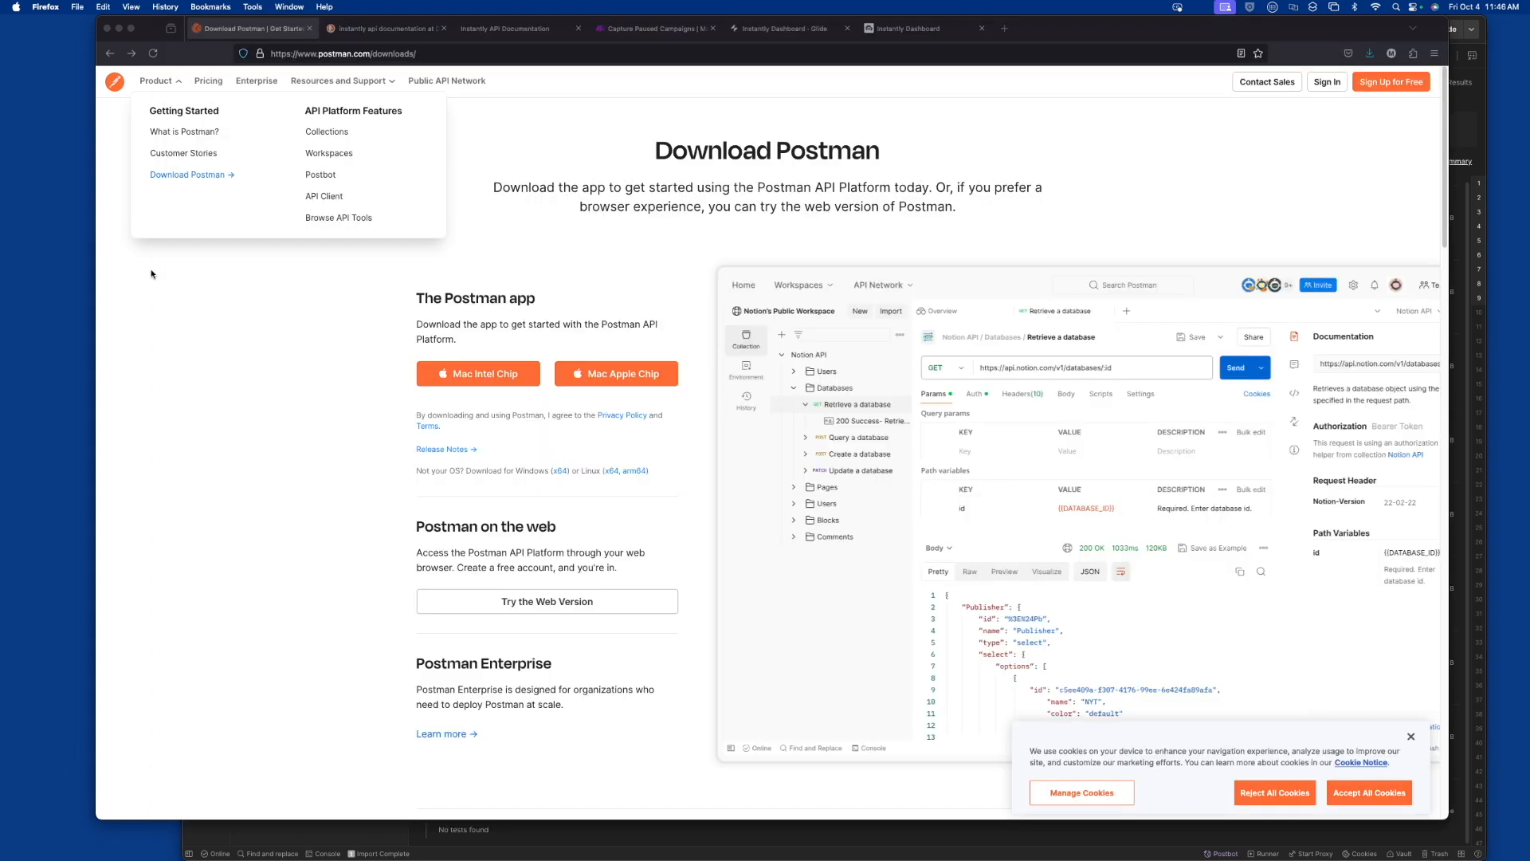
Switch to Firefox, show the Instantly API documentation's List campaigns page and preview the Capture Paused Campaigns scenario in Make
click(152, 275)
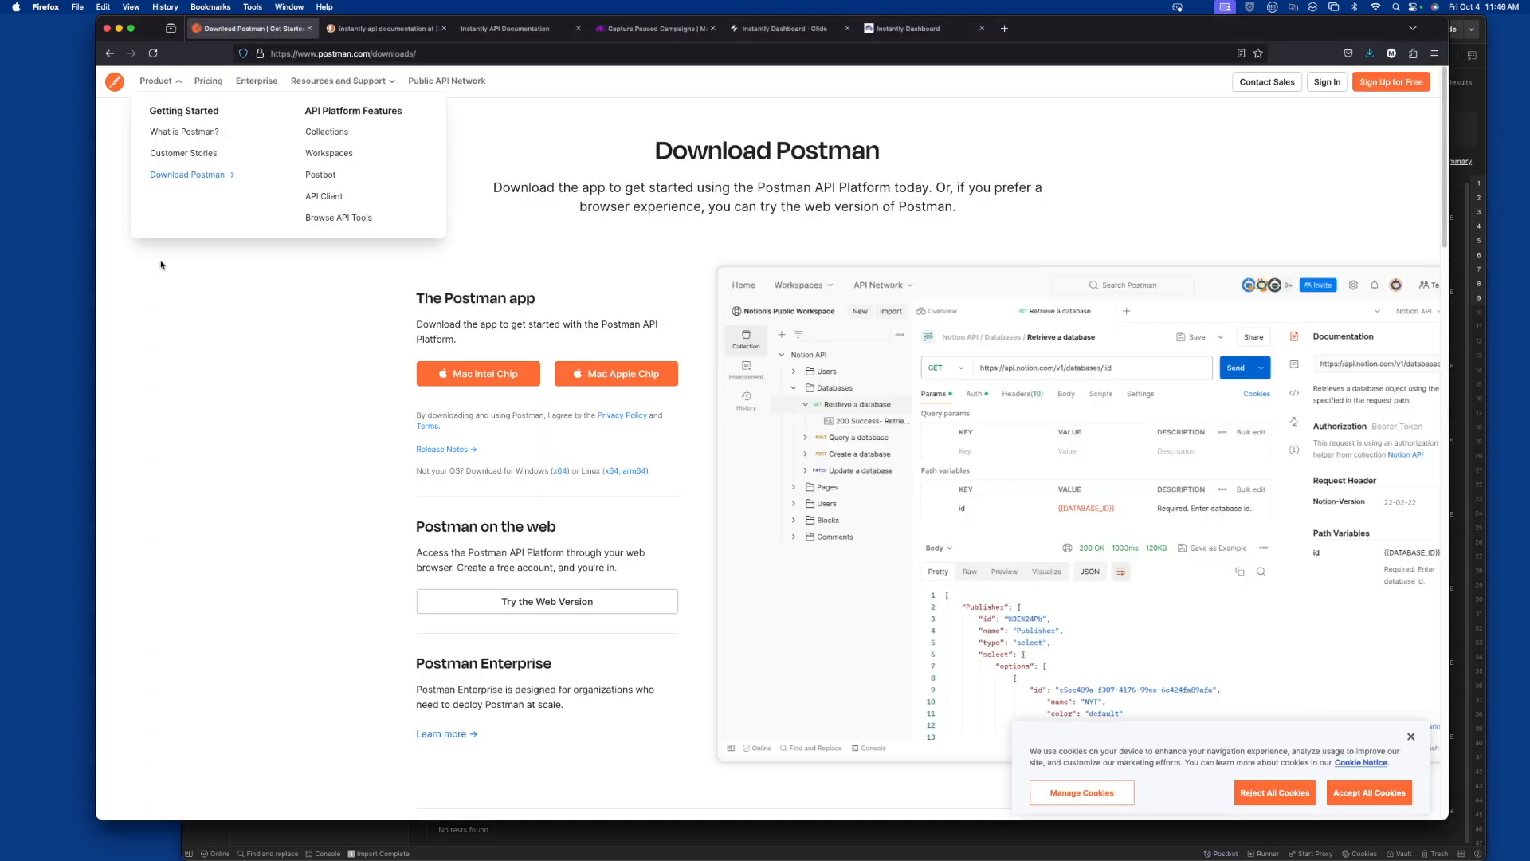
click(513, 32)
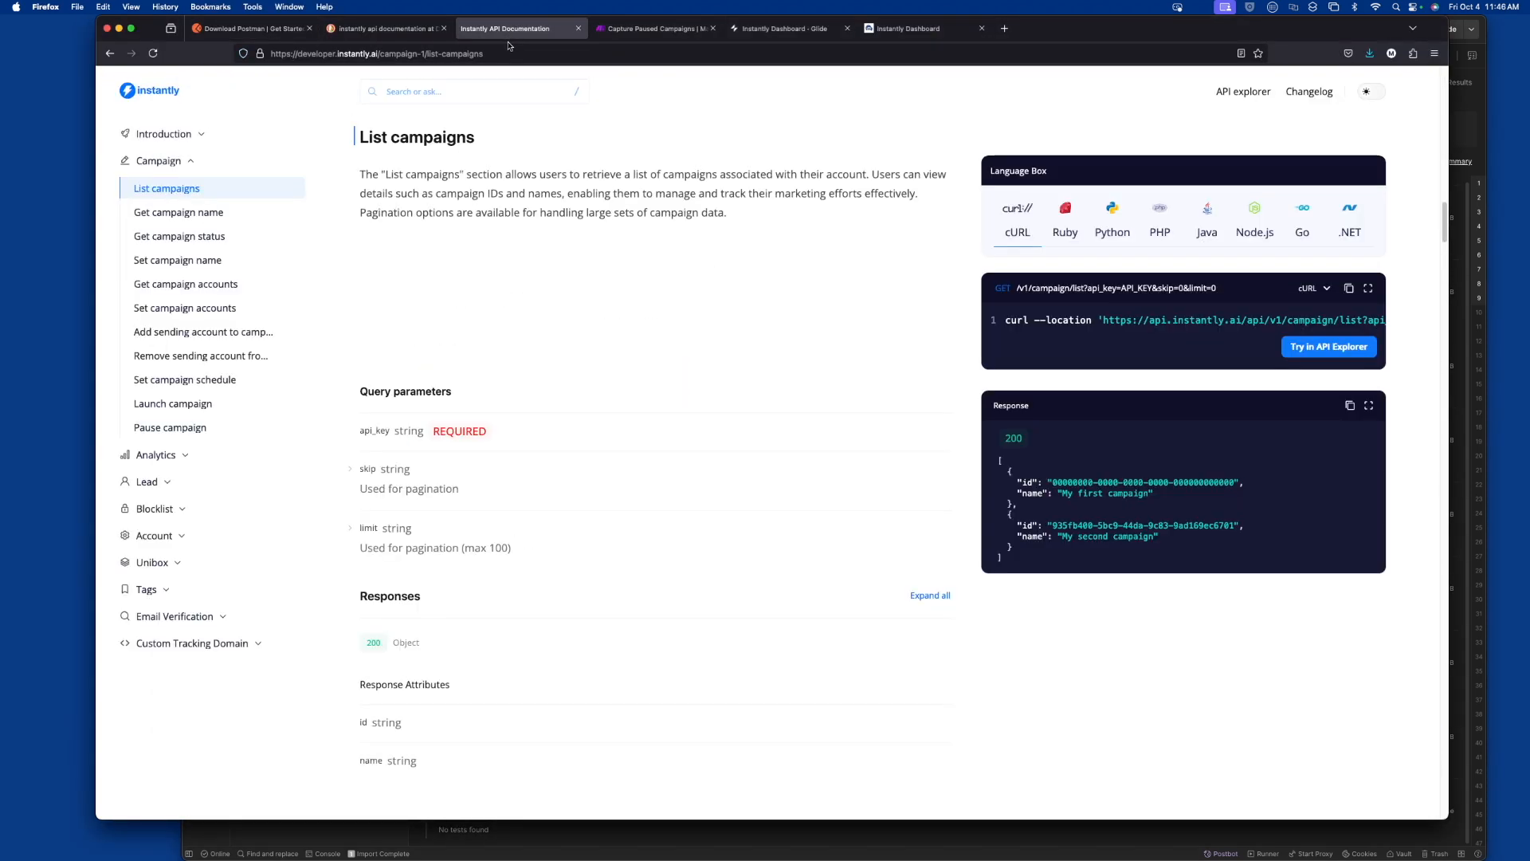
mouse_move(631, 33)
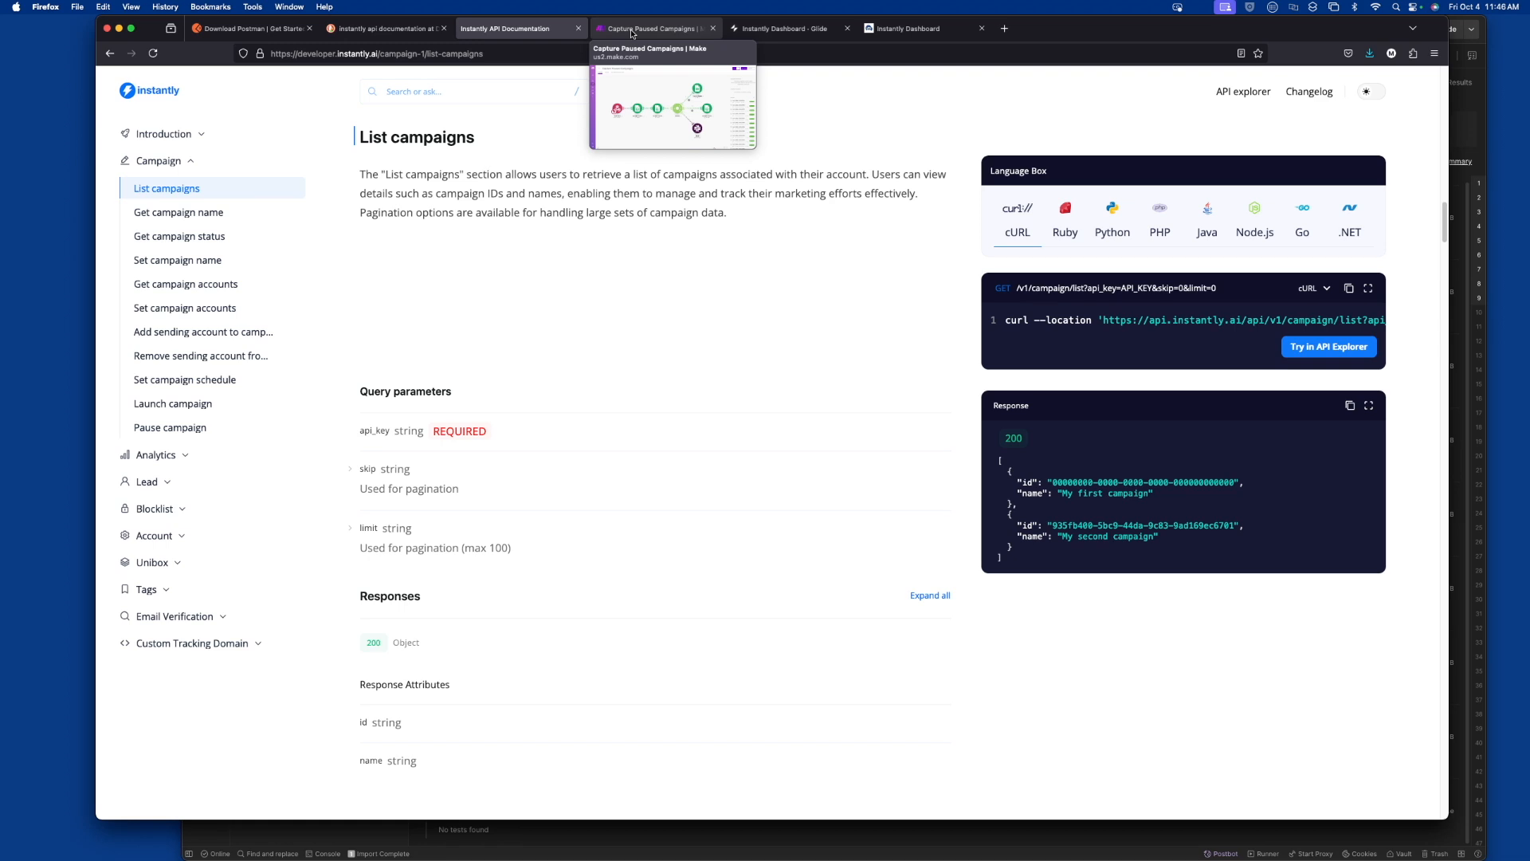
Switch to Slack to read the paused-campaign reports in the test channel, and return to Firefox
key(super+Tab)
key(super+Tab)
key(super+Tab)
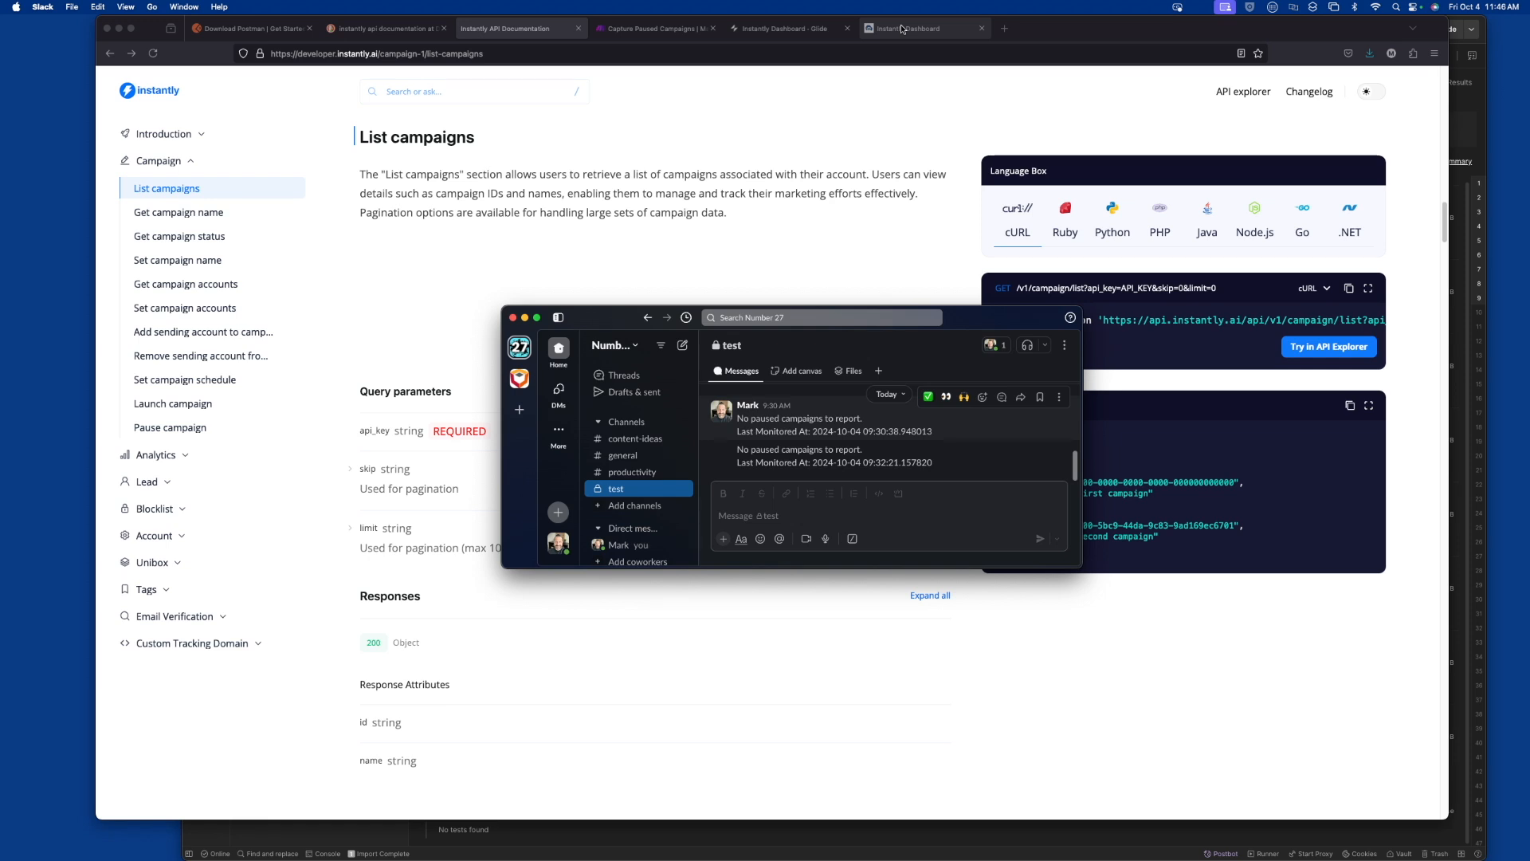
click(888, 160)
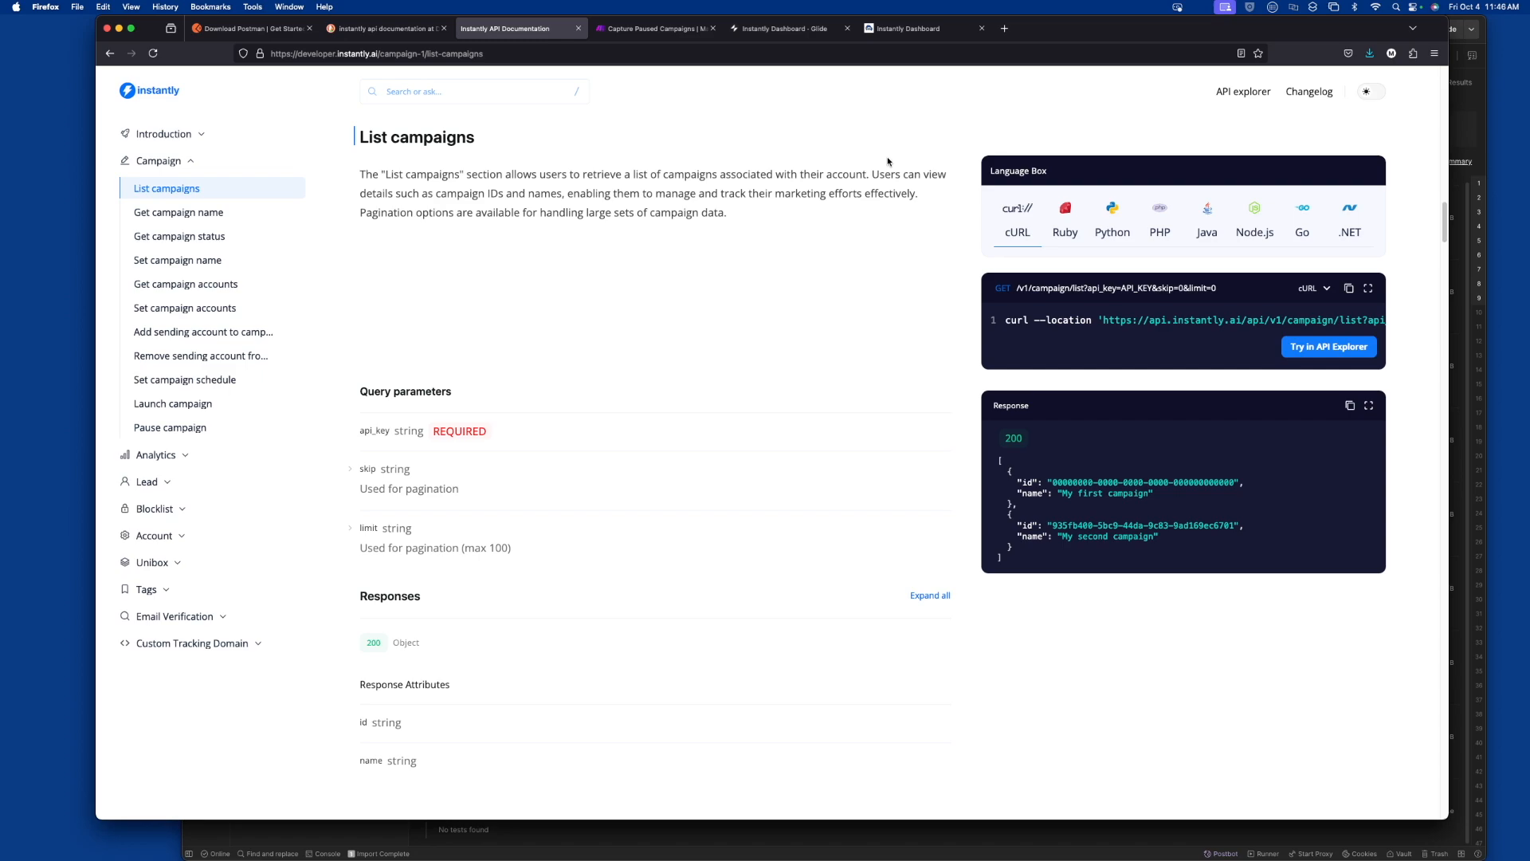
key(super+Tab)
key(super+Tab)
key(super+Tab)
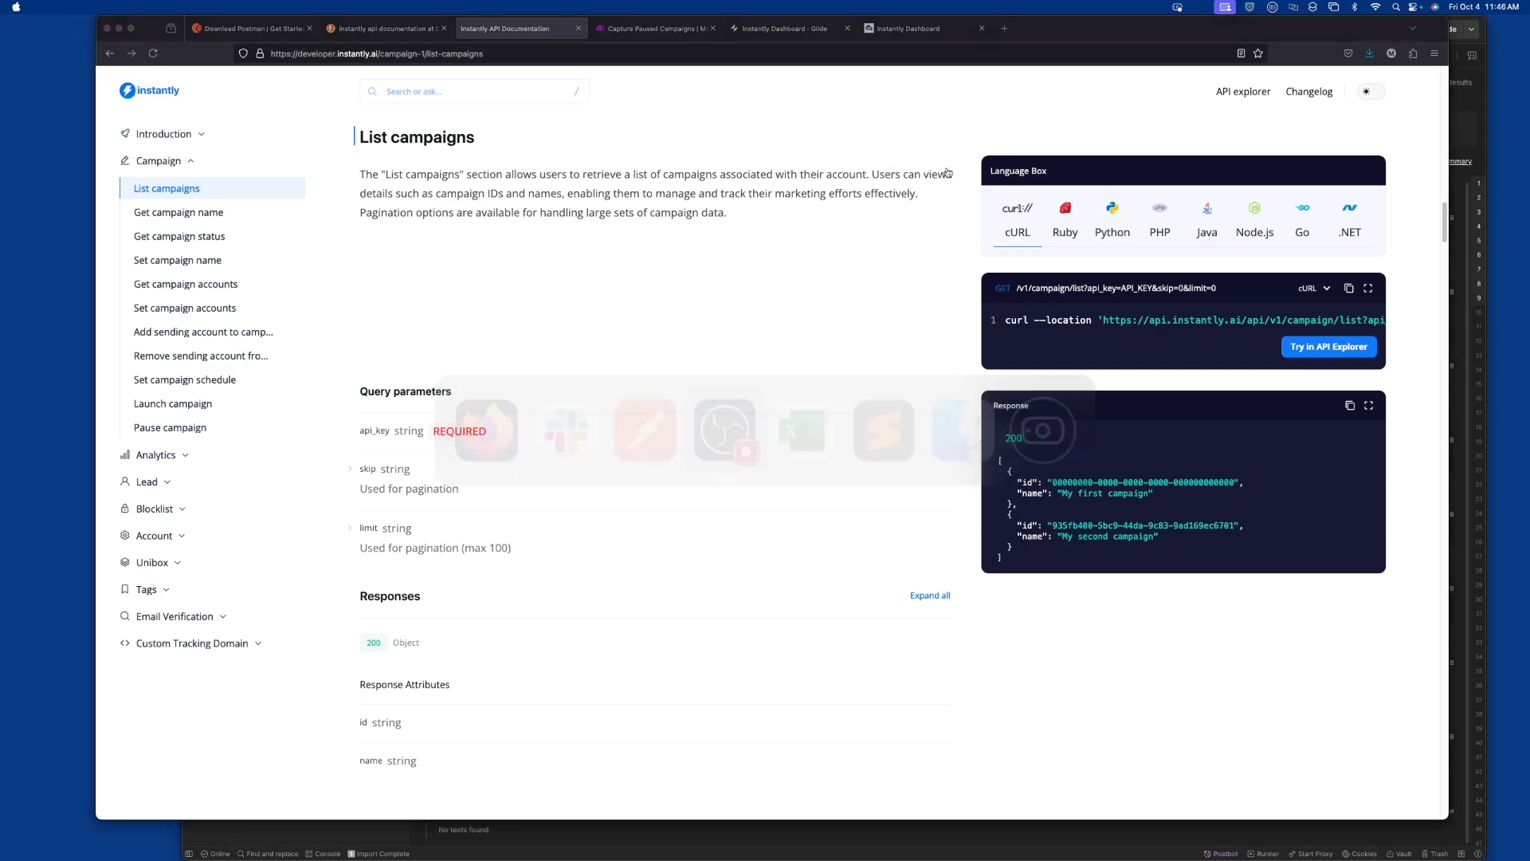